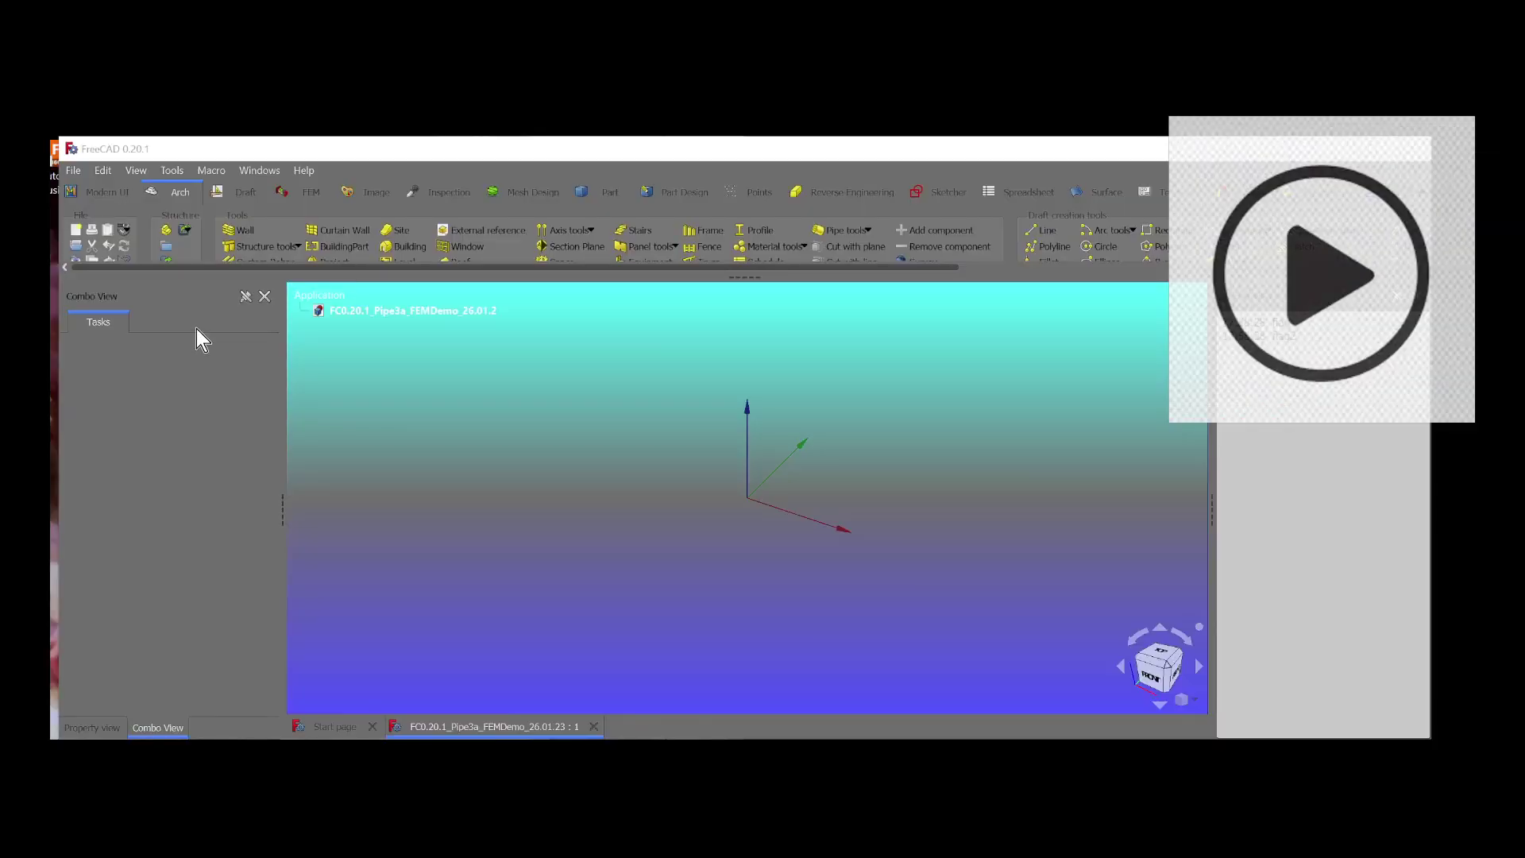
In the Part workbench, create a tube with outer radius 38.05, inner radius 35.45 and height 2000 mm.
{"action": "left_click", "coordinate": [608, 203]}
{"action": "left_click_drag", "start_coordinate": [761, 275], "coordinate": [756, 288]}
{"action": "left_click", "coordinate": [317, 262]}
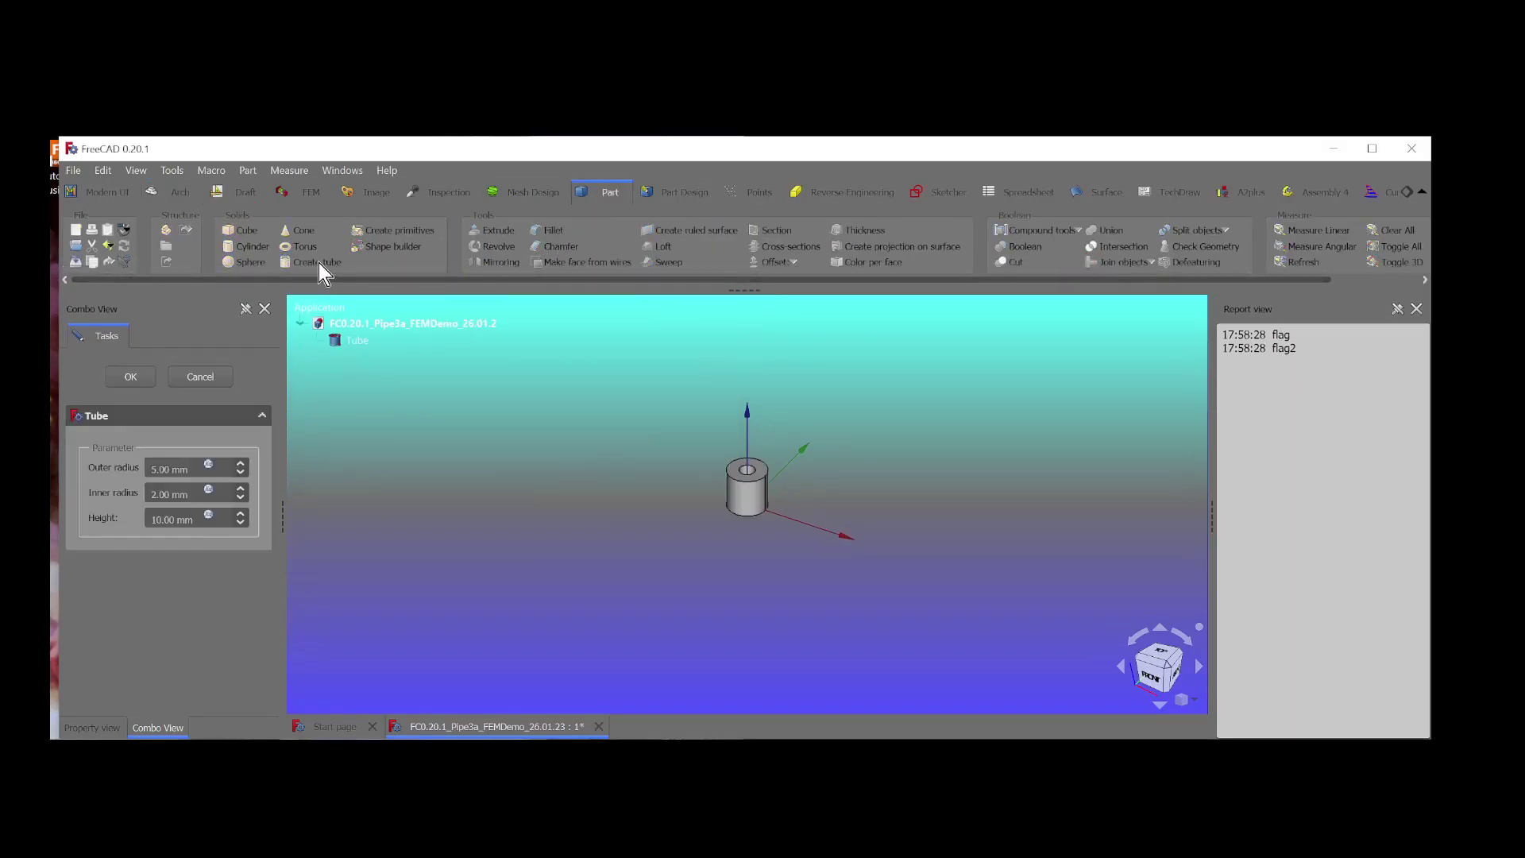
{"action": "double_click", "coordinate": [169, 468]}
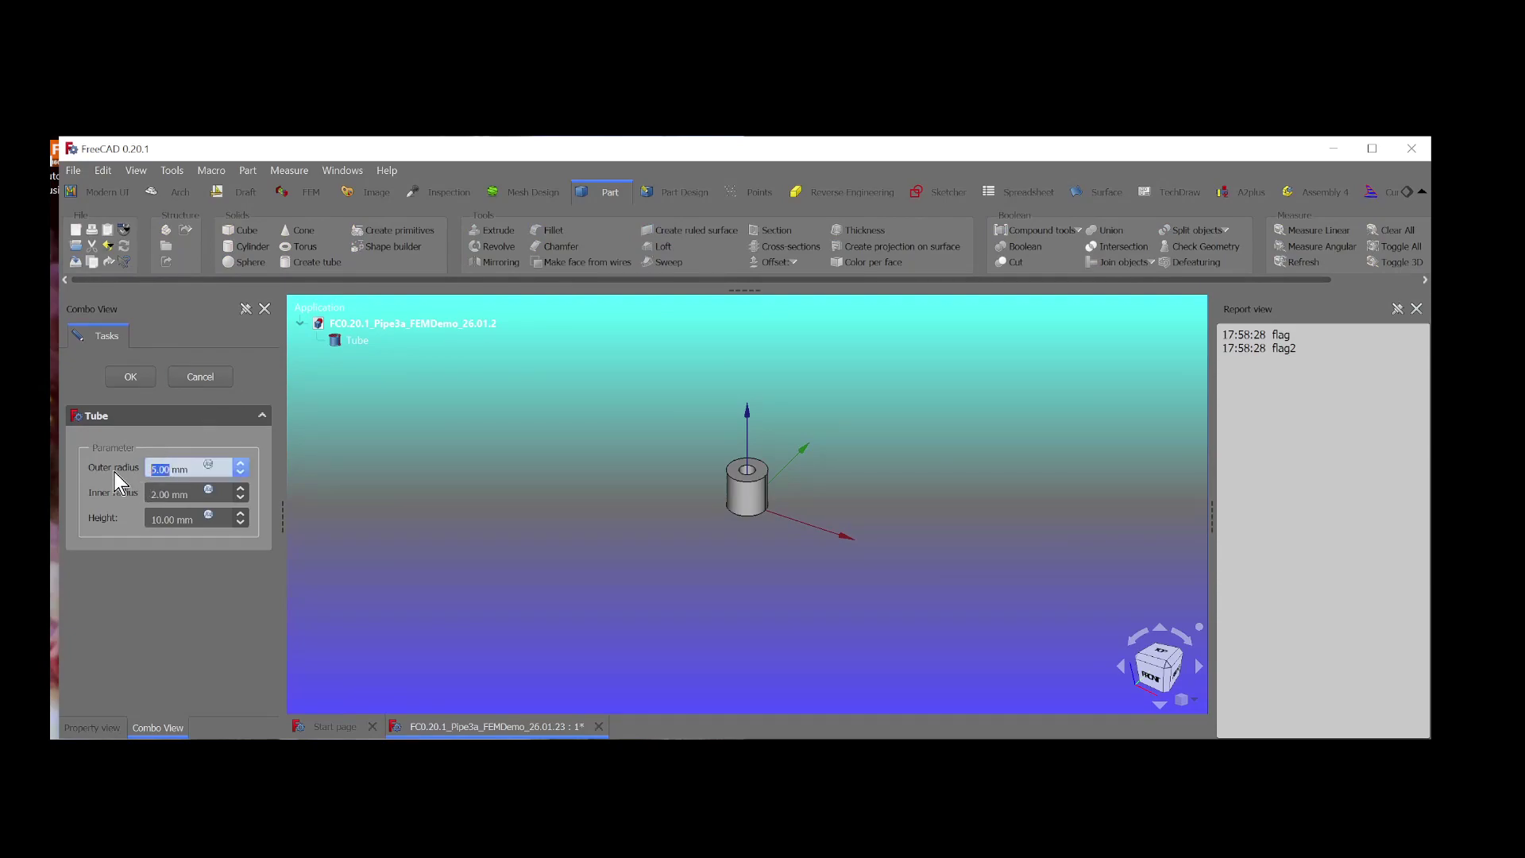
{"action": "type", "text": "38.05"}
{"action": "double_click", "coordinate": [169, 494]}
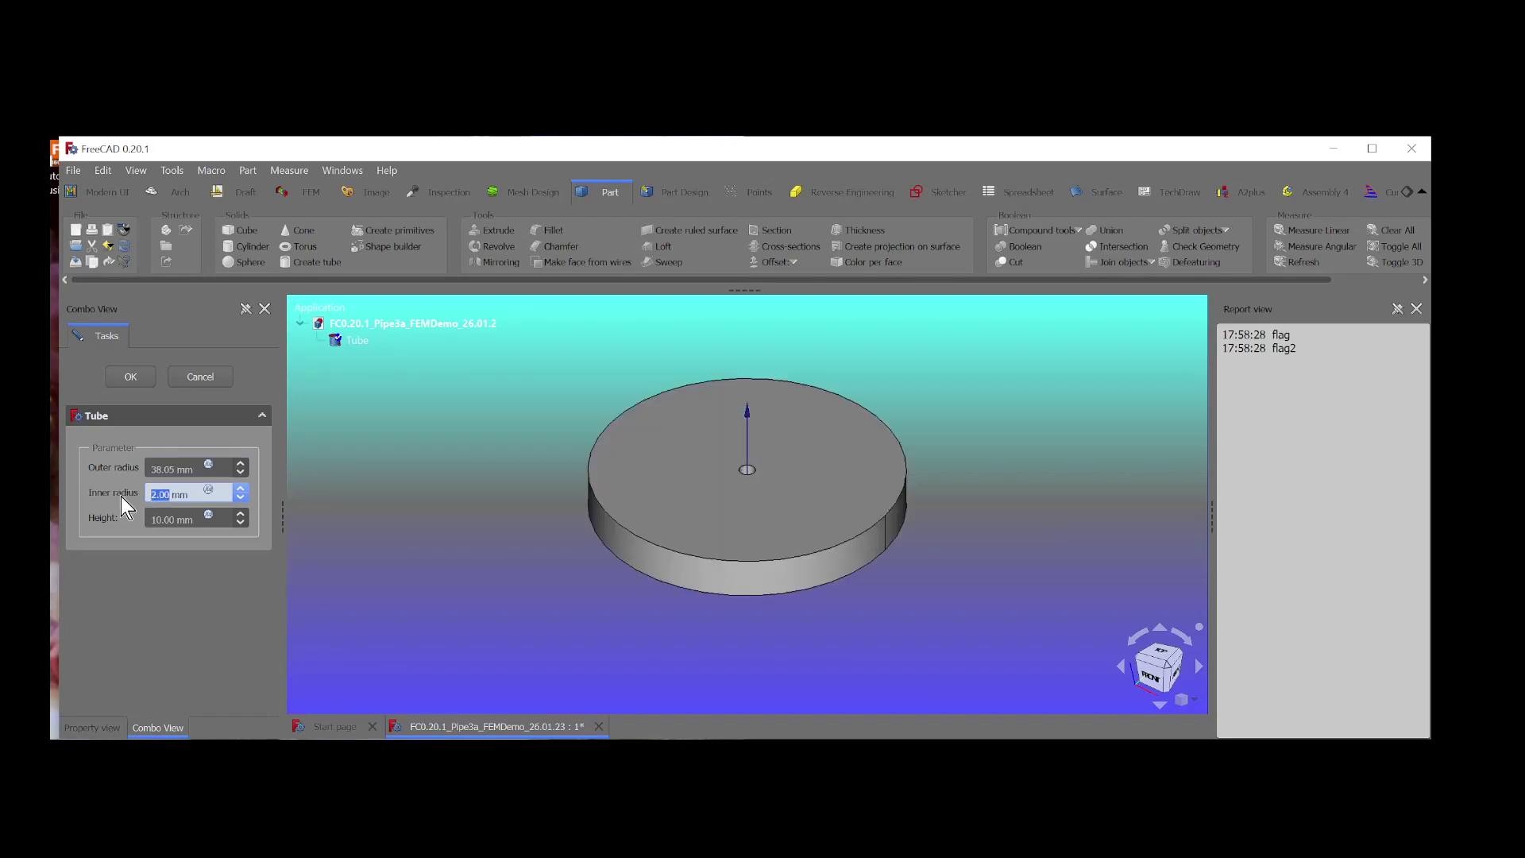
{"action": "type", "text": "35.45"}
{"action": "key", "text": "Tab"}
{"action": "type", "text": "2000"}
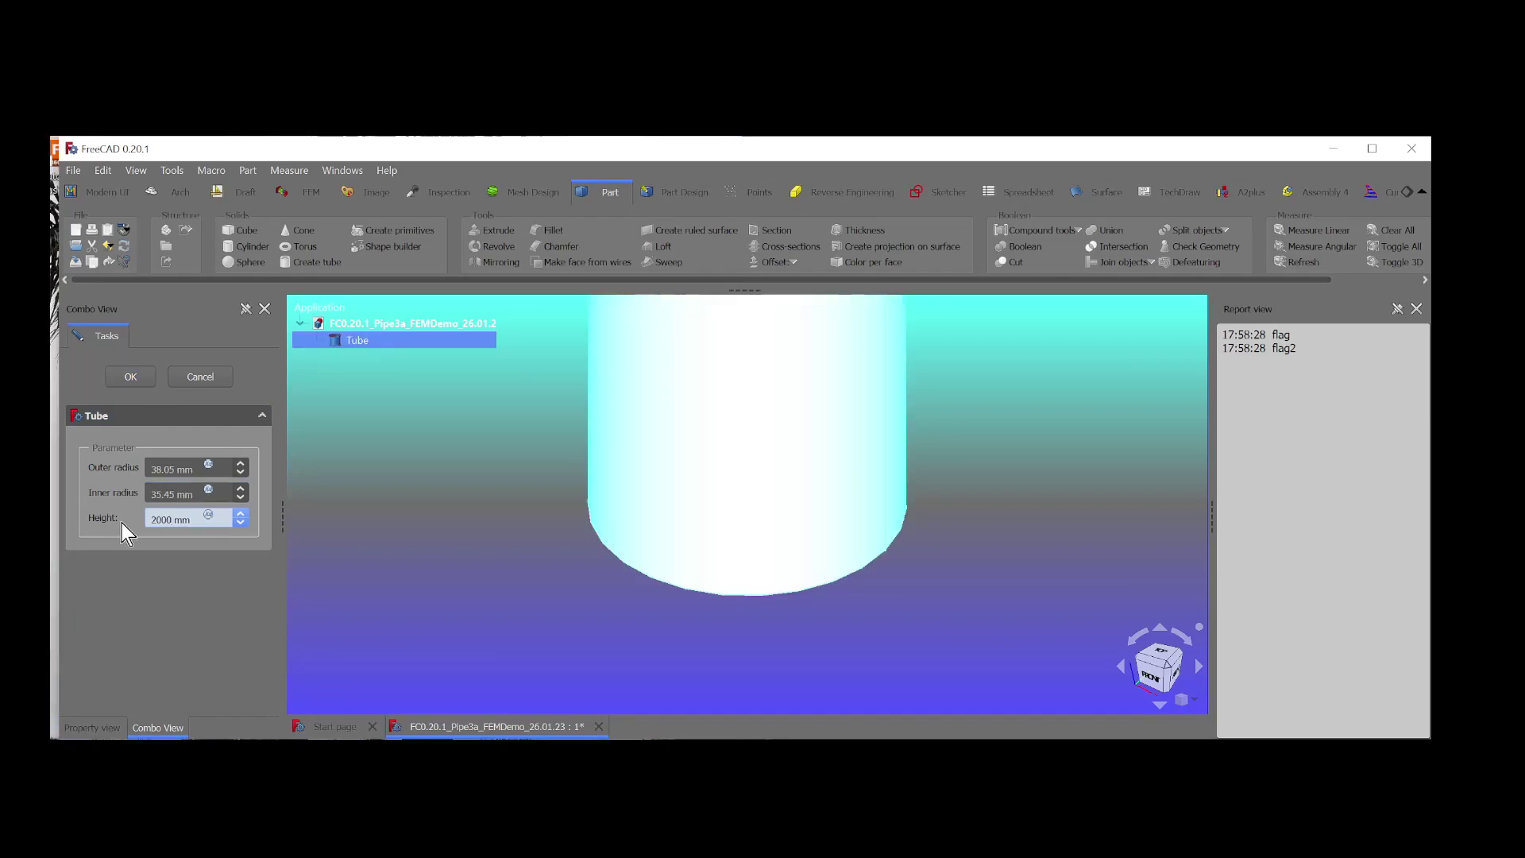
{"action": "key", "text": "Return"}
Start transforming the Tube with a 1000 mm translation increment.
{"action": "right_click", "coordinate": [341, 340]}
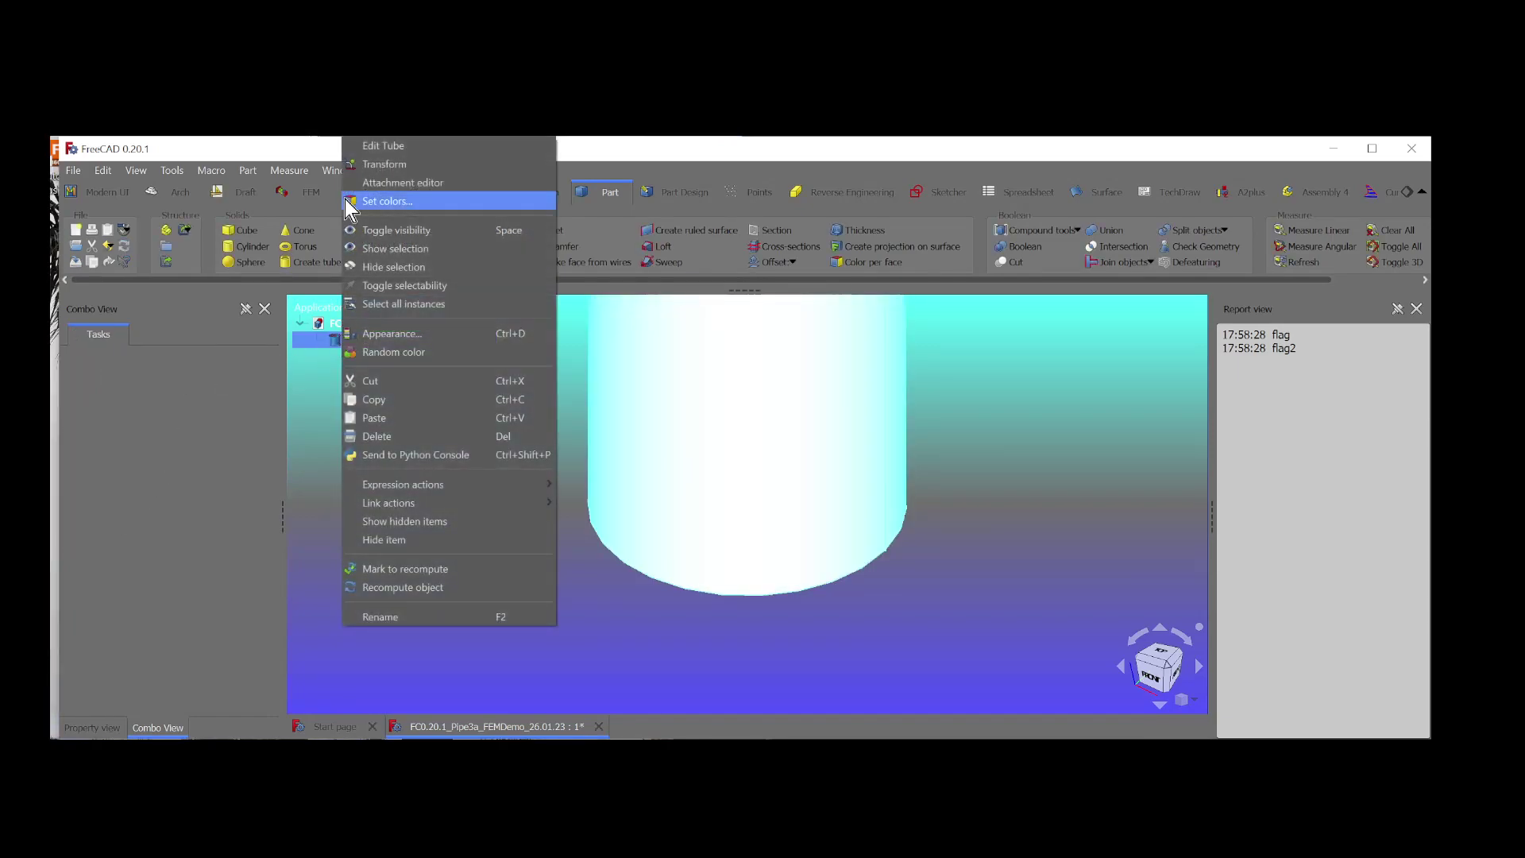
{"action": "left_click", "coordinate": [364, 166]}
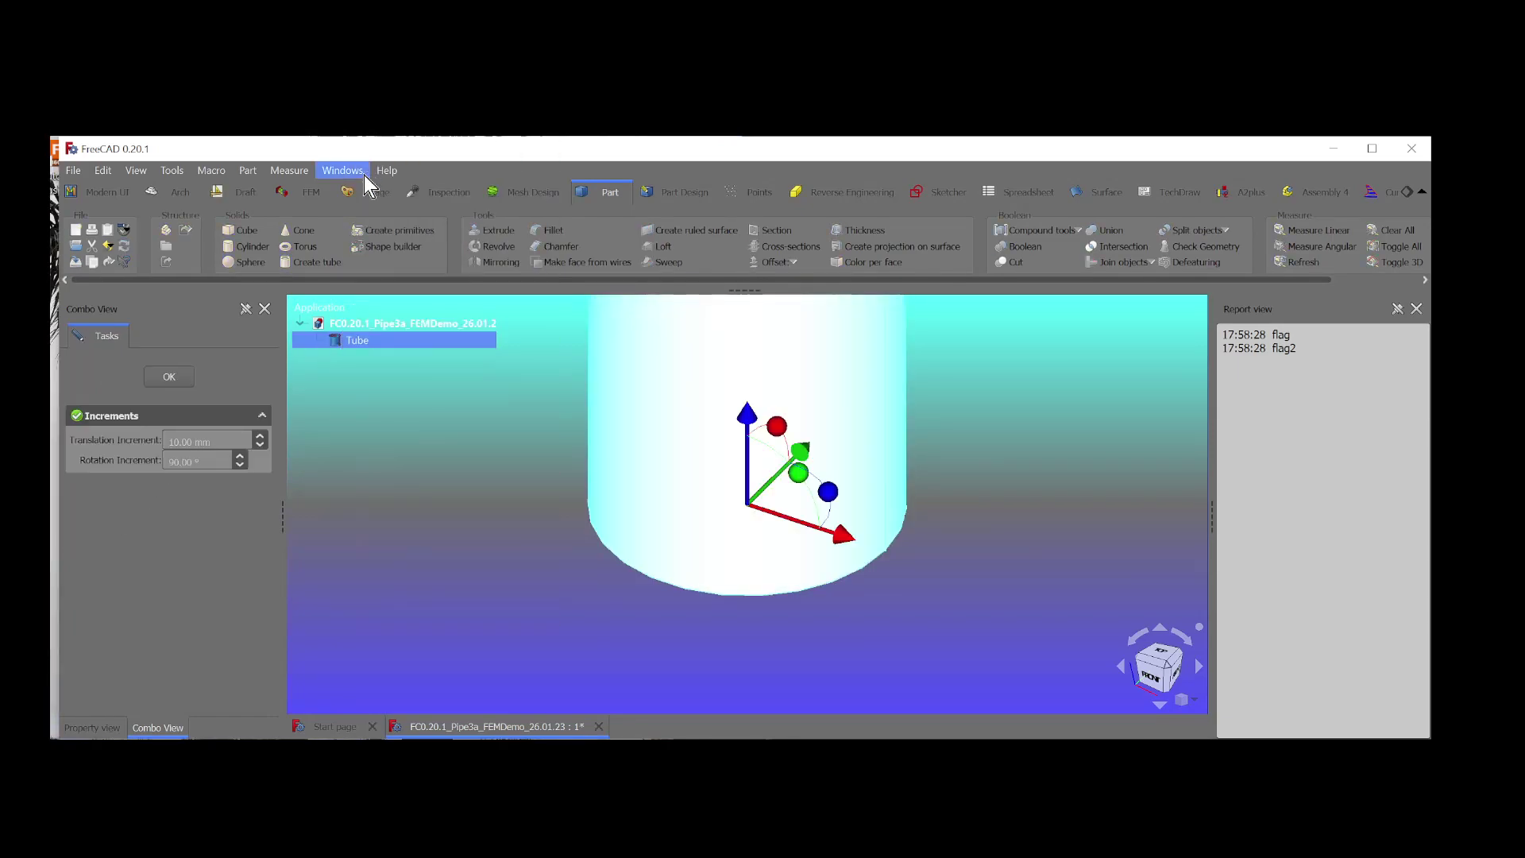
{"action": "double_click", "coordinate": [187, 442]}
{"action": "type", "text": "1000"}
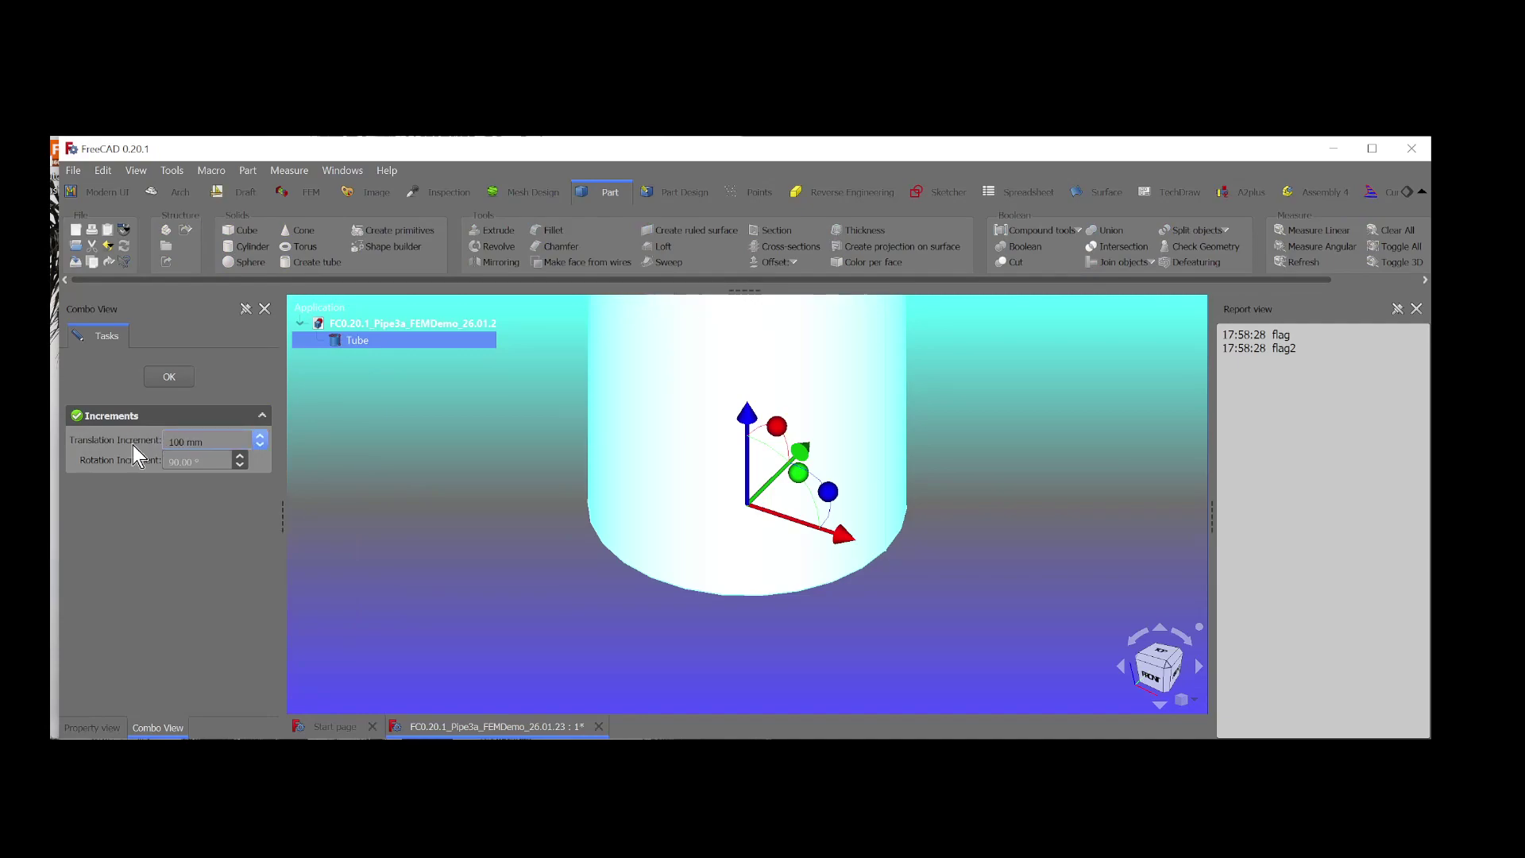
{"action": "left_click", "coordinate": [558, 572]}
From the front view, rotate the tube 90° horizontal and shift it 1000 mm left.
{"action": "left_click", "coordinate": [1150, 676]}
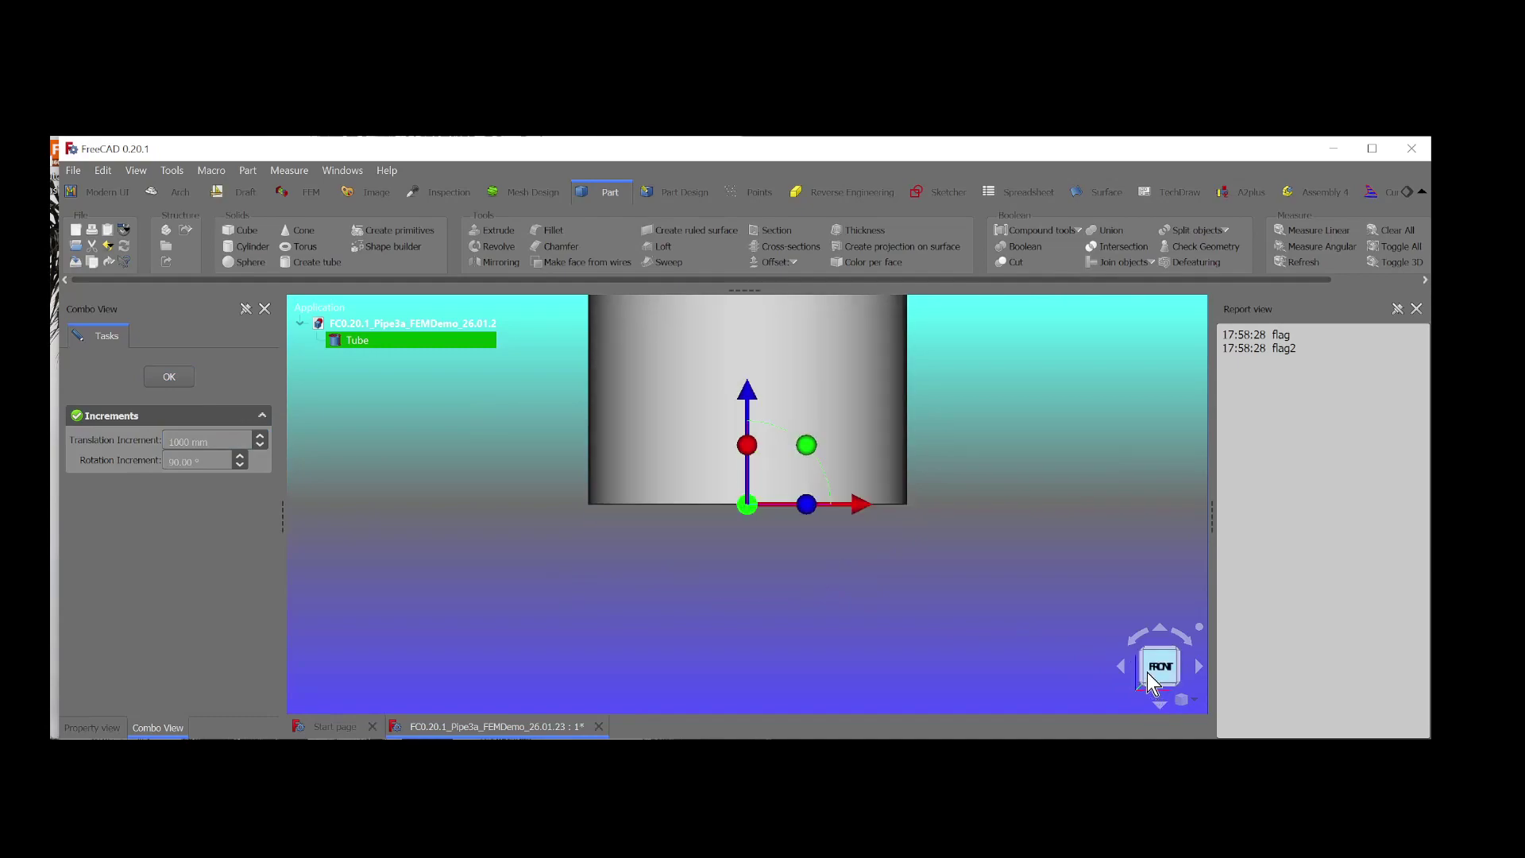
{"action": "left_click_drag", "start_coordinate": [808, 446], "coordinate": [855, 522]}
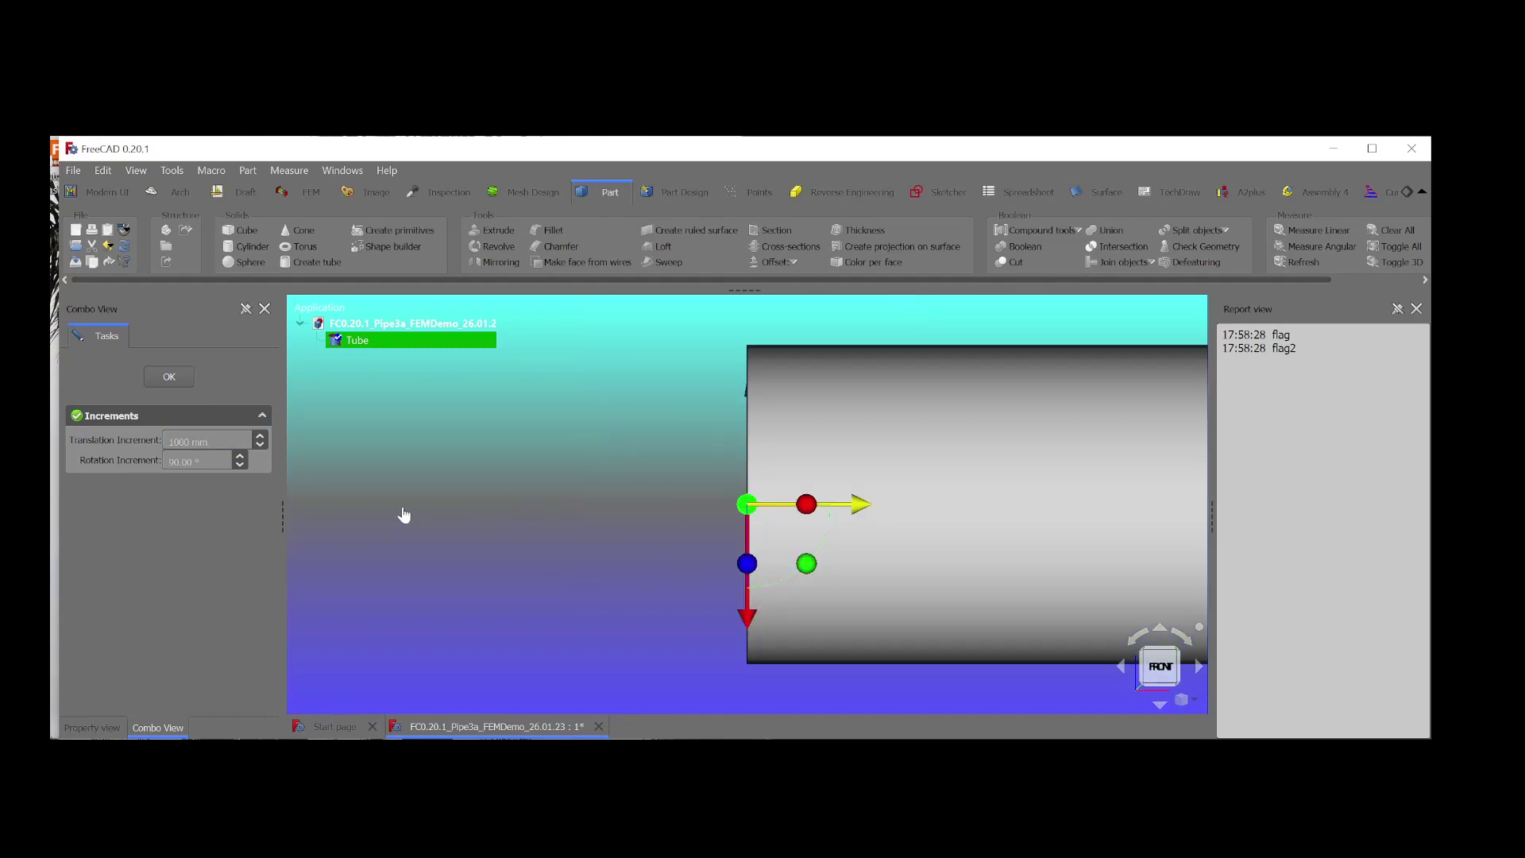
{"action": "scroll", "coordinate": [641, 491], "scroll_direction": "down", "scroll_amount": 10}
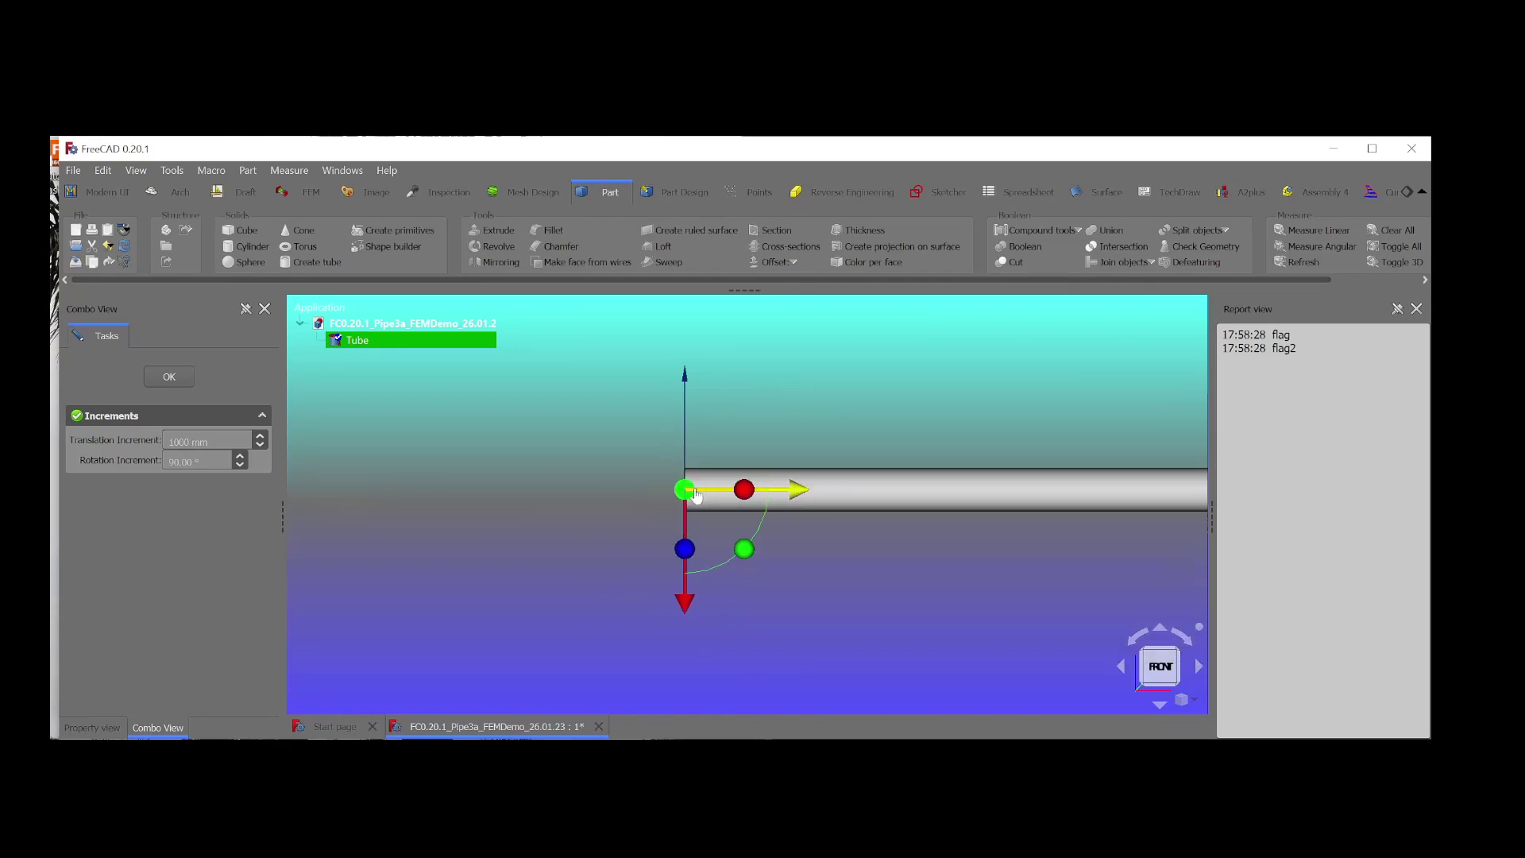
{"action": "scroll", "coordinate": [798, 526], "scroll_direction": "down", "scroll_amount": 8}
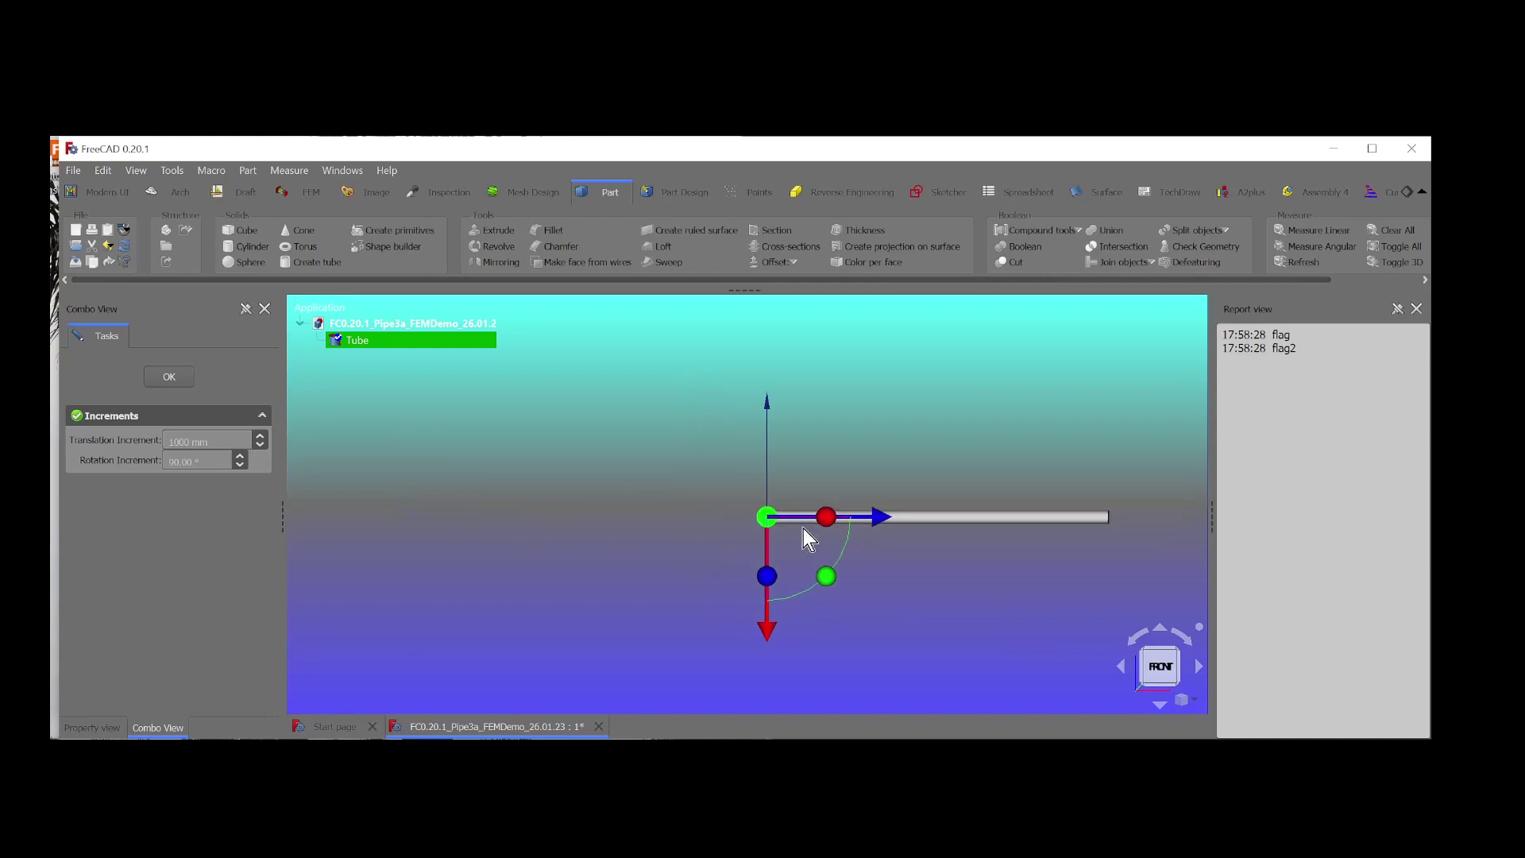
{"action": "left_click_drag", "start_coordinate": [872, 528], "coordinate": [623, 531]}
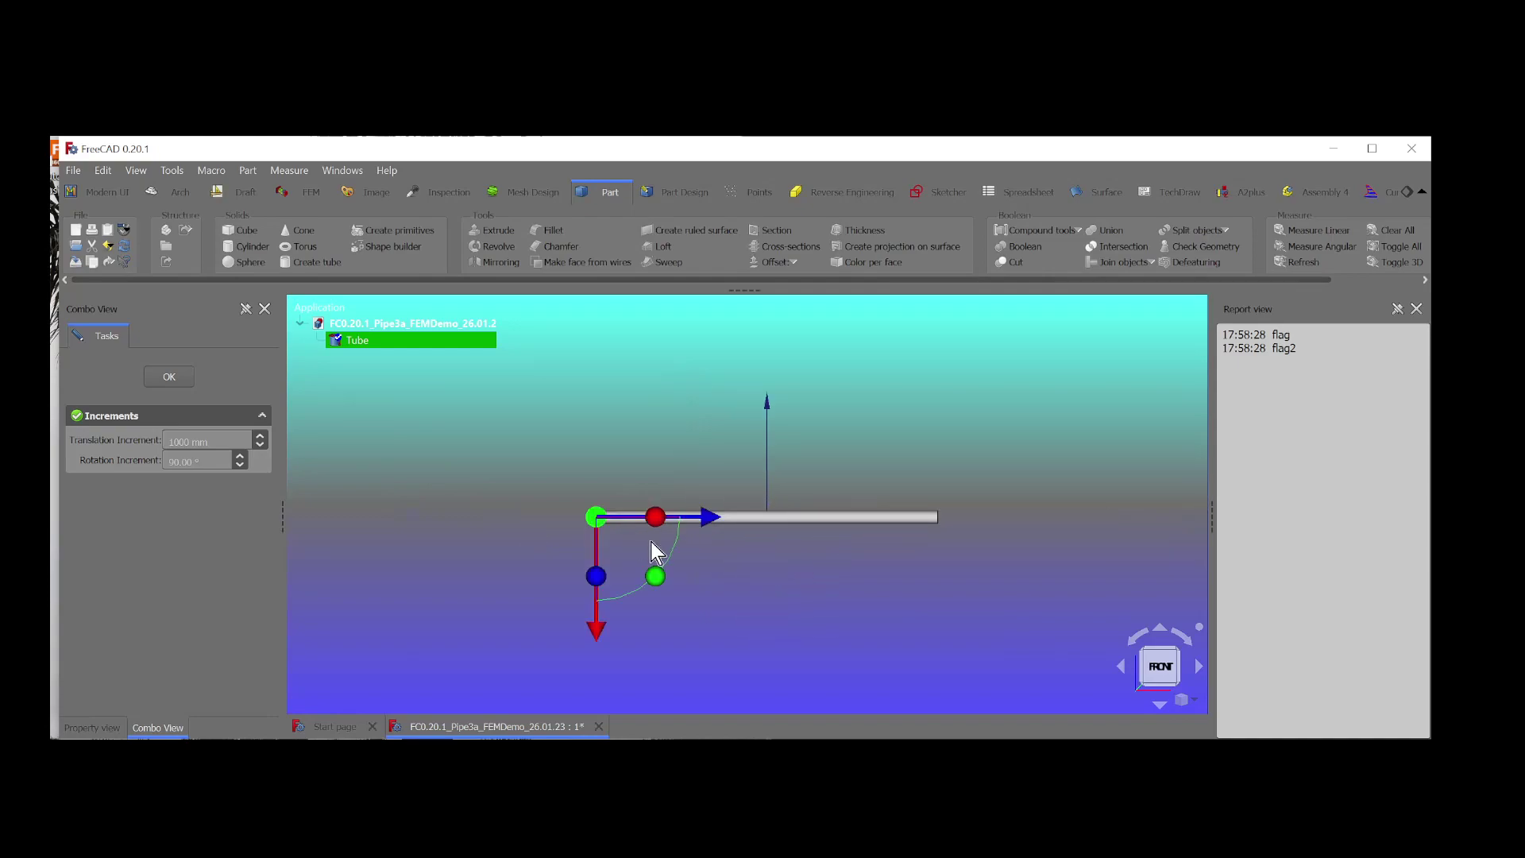
{"action": "left_click", "coordinate": [169, 376]}
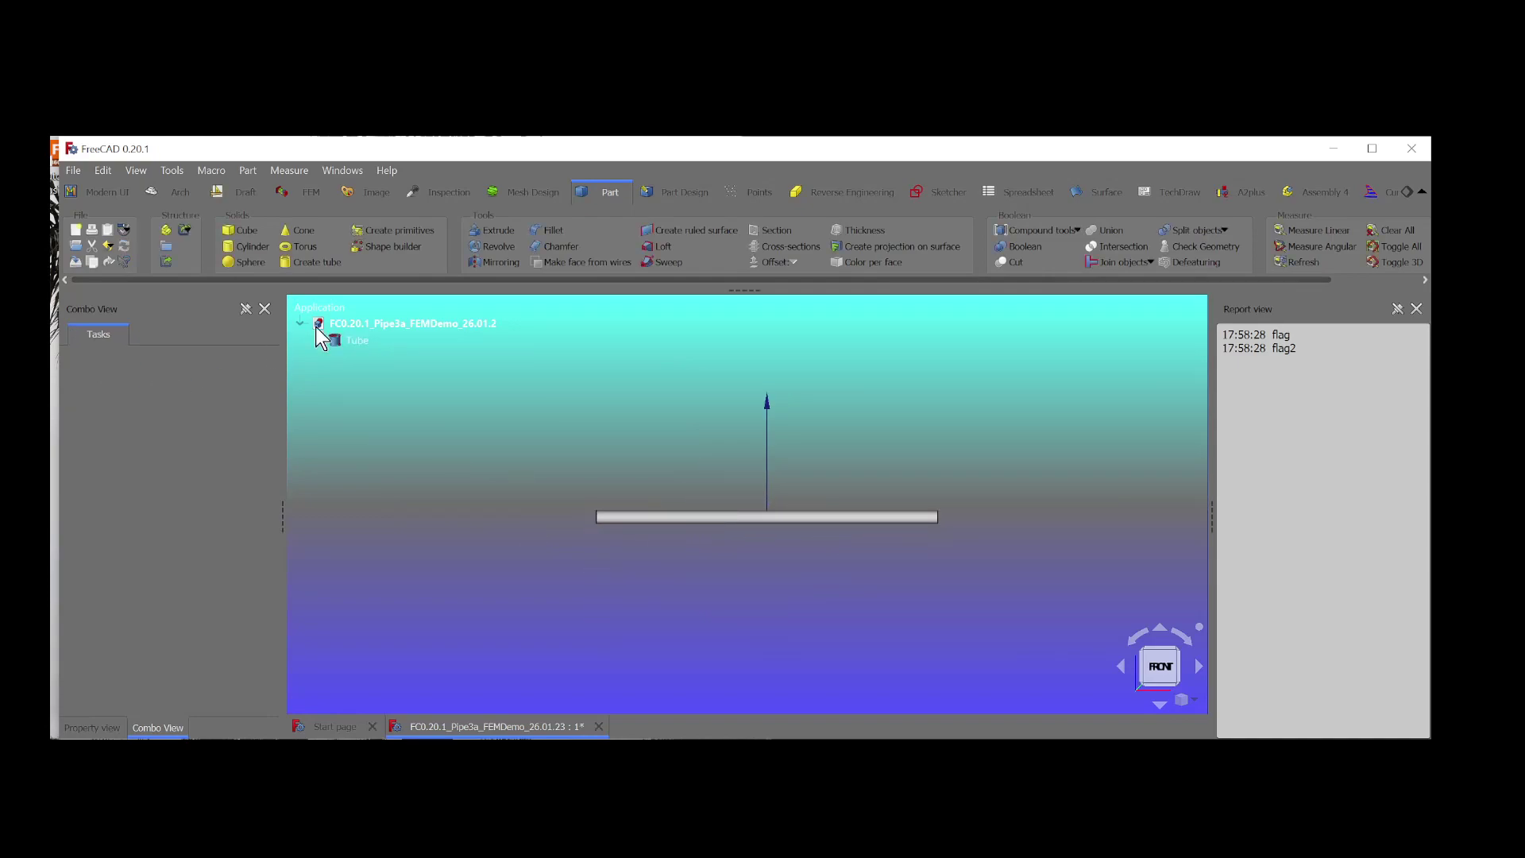
Create Tube001 with 38.05 mm outer radius, 35.45 mm inner radius and default 10 mm height.
{"action": "left_click", "coordinate": [321, 264]}
{"action": "left_click", "coordinate": [178, 467]}
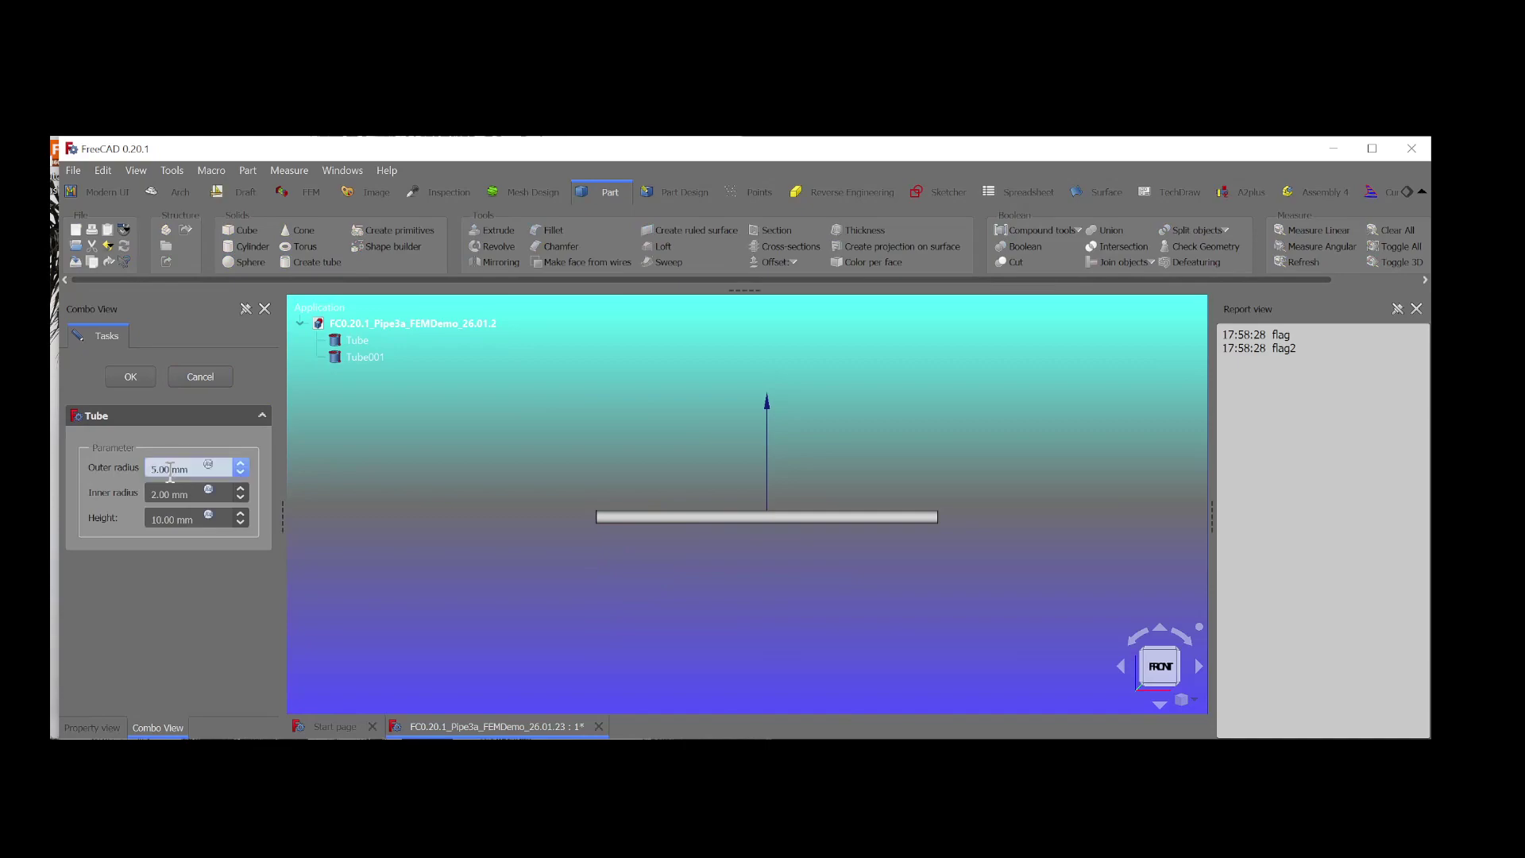
{"action": "type", "text": "38.05"}
{"action": "left_click", "coordinate": [164, 494]}
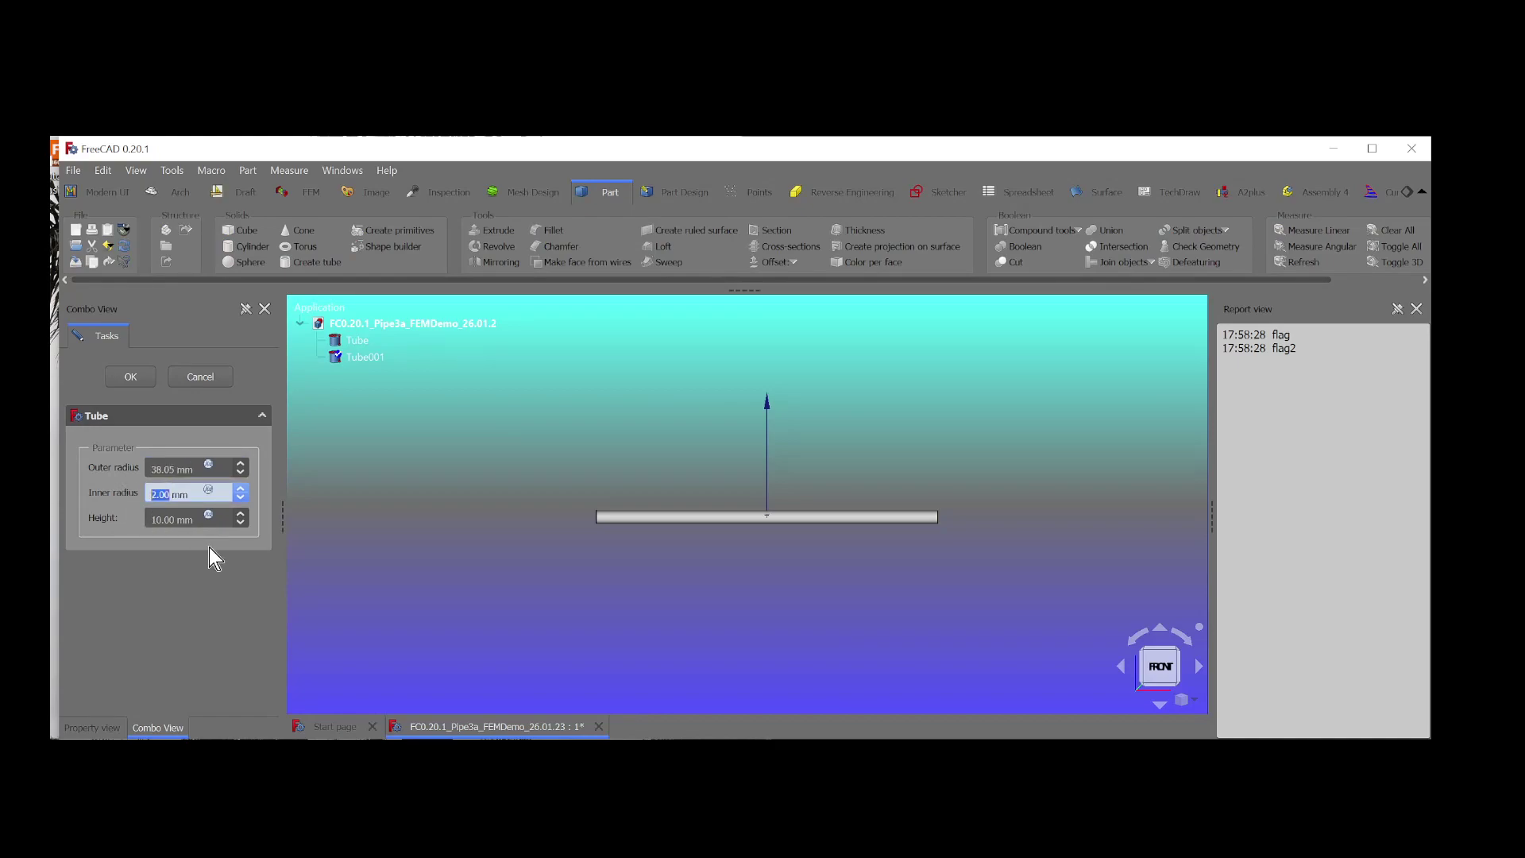
{"action": "type", "text": "35.45"}
{"action": "left_click", "coordinate": [131, 377]}
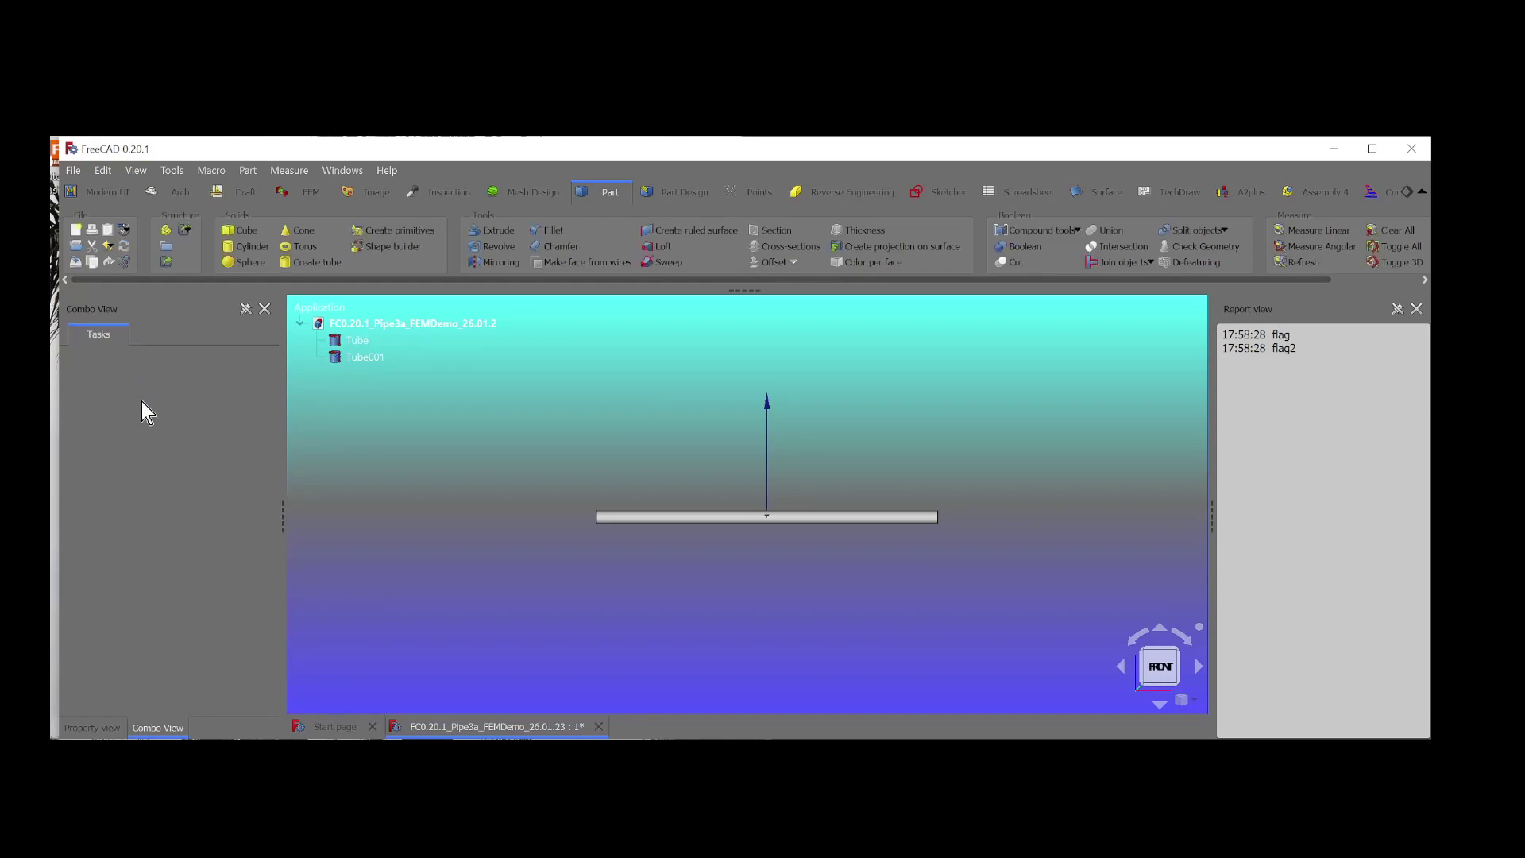
Start transforming Tube001 with a 5 mm translation increment.
{"action": "right_click", "coordinate": [360, 369]}
{"action": "left_click", "coordinate": [477, 162]}
{"action": "left_click_drag", "start_coordinate": [205, 442], "coordinate": [140, 440]}
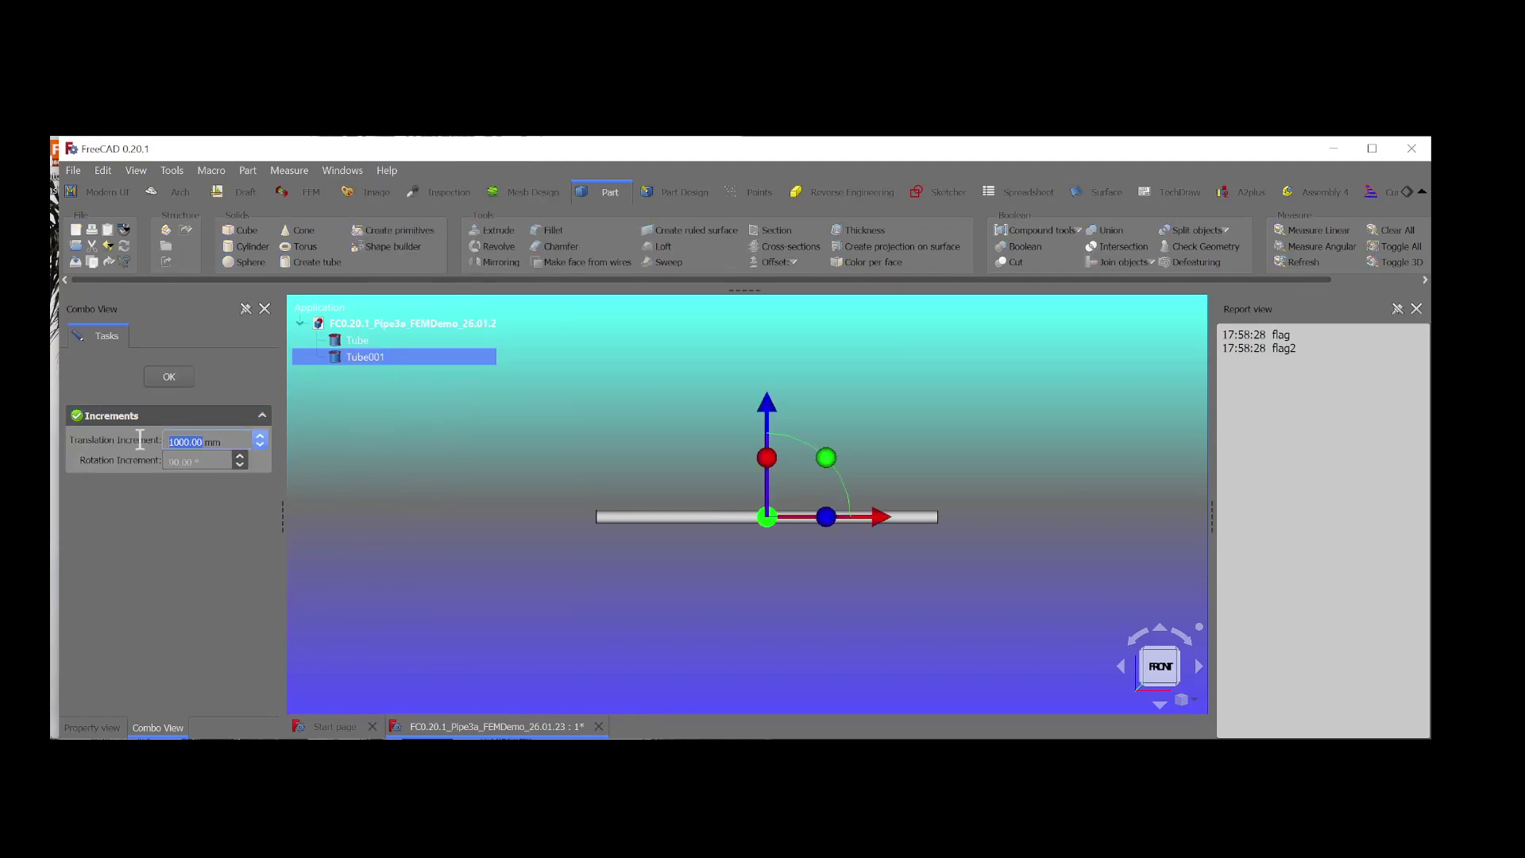
{"action": "type", "text": "5"}
{"action": "left_click", "coordinate": [290, 513]}
Rotate Tube001 90° upright across the pipe, finish, and select both tubes.
{"action": "left_click_drag", "start_coordinate": [826, 459], "coordinate": [814, 537]}
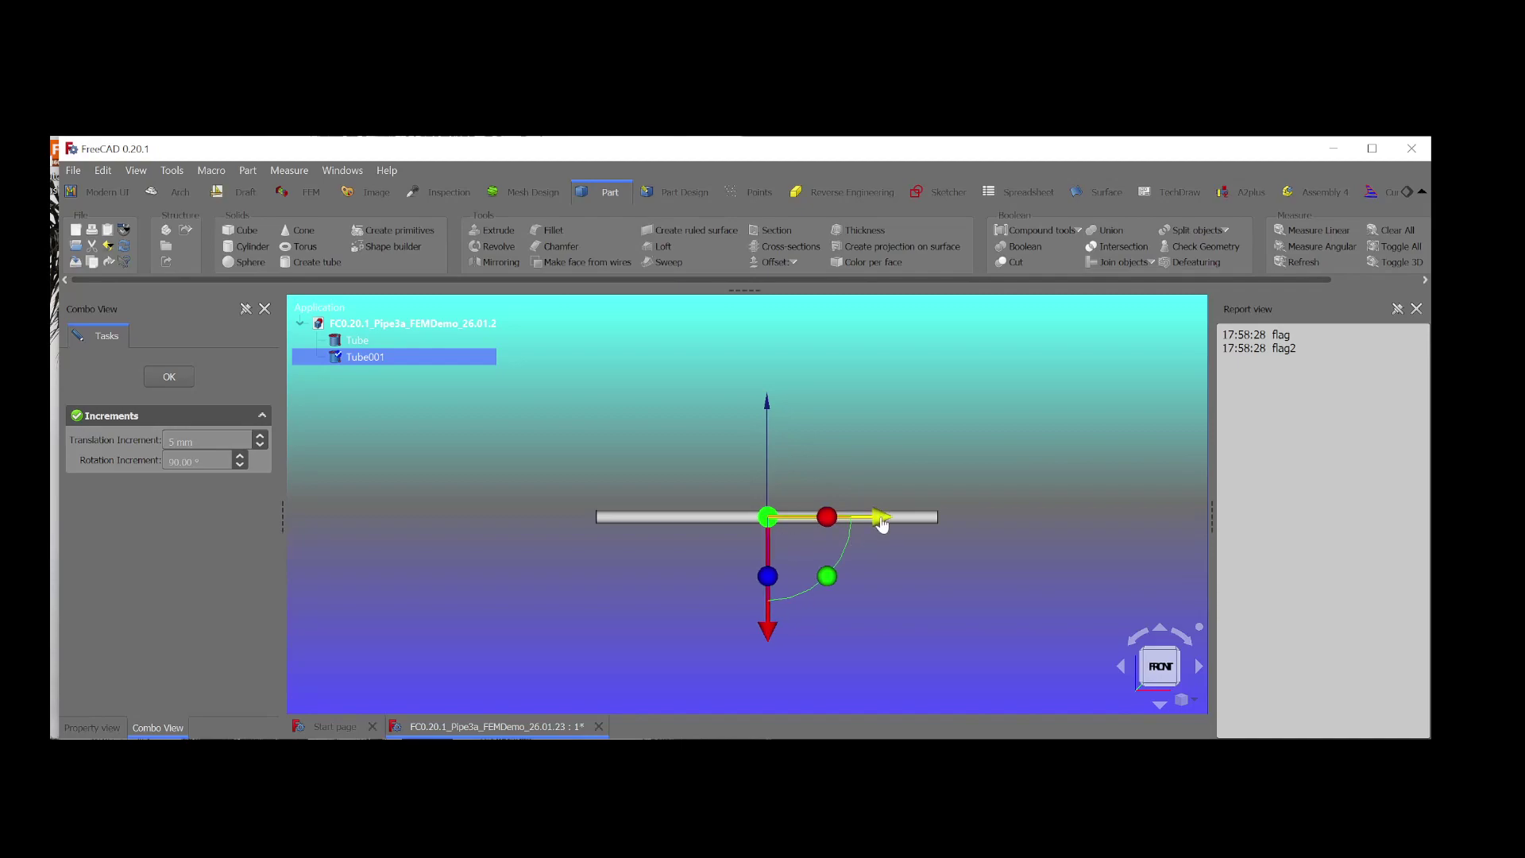
{"action": "scroll", "coordinate": [715, 493], "scroll_direction": "up", "scroll_amount": 5}
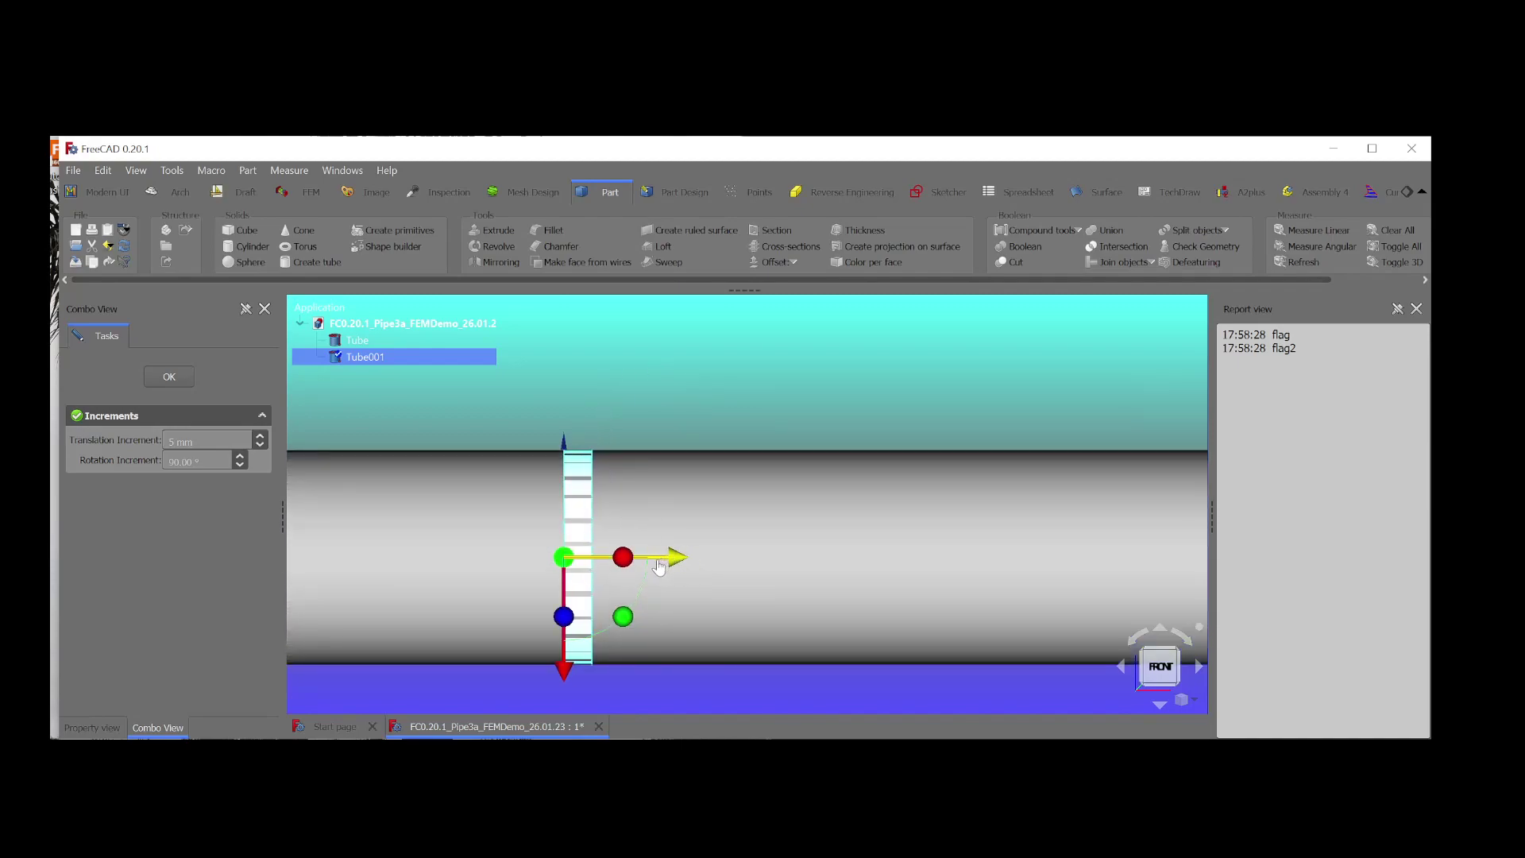
{"action": "left_click", "coordinate": [156, 377]}
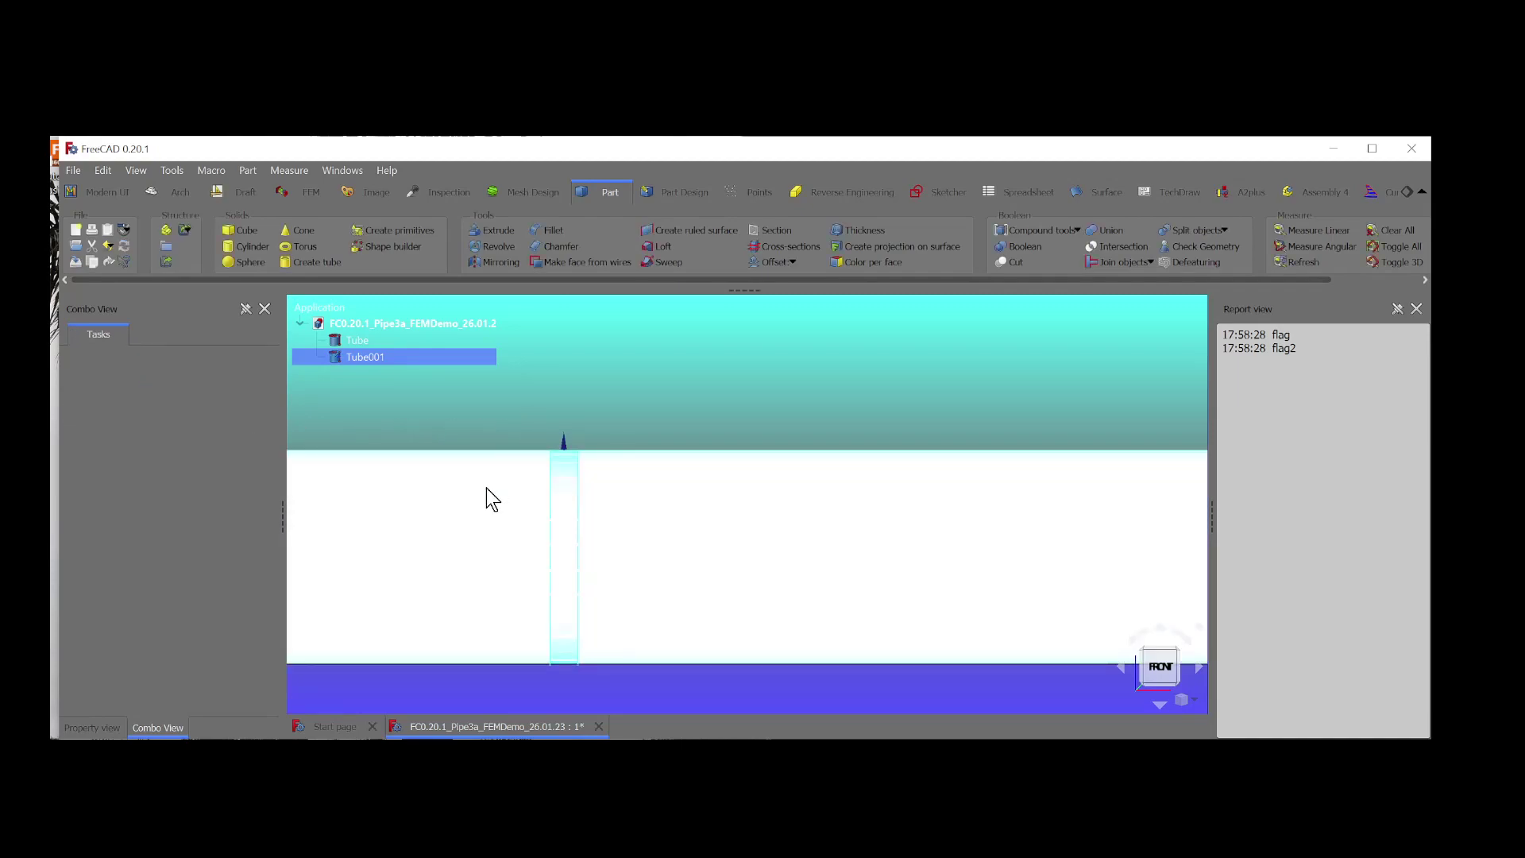
{"action": "left_click", "coordinate": [357, 340], "text": "ctrl"}
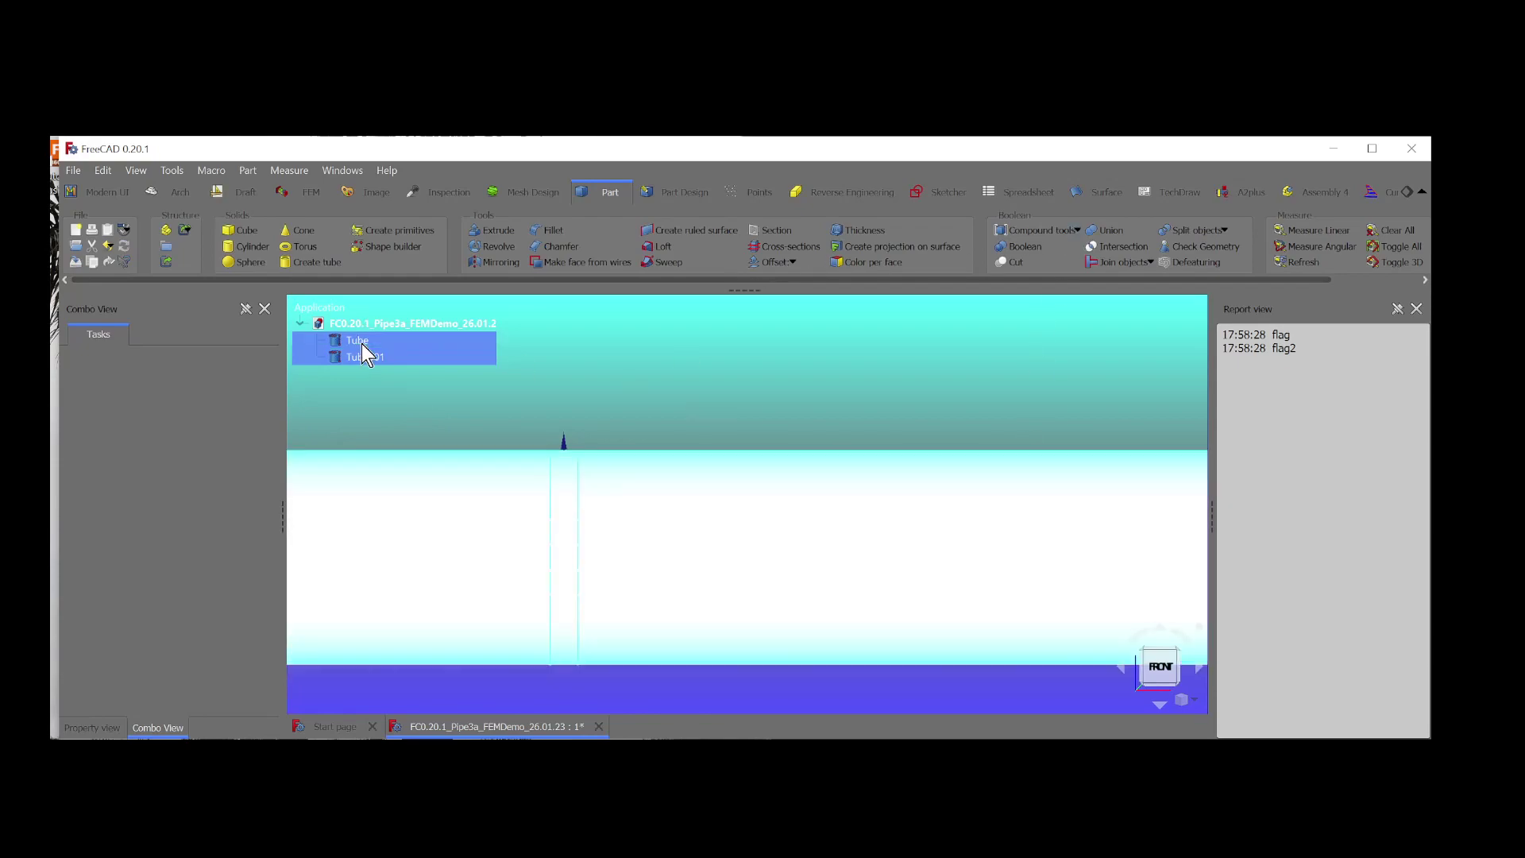
Fuse the two tubes into a Fusion and create an Arch Facebinder from it.
{"action": "left_click", "coordinate": [1108, 230]}
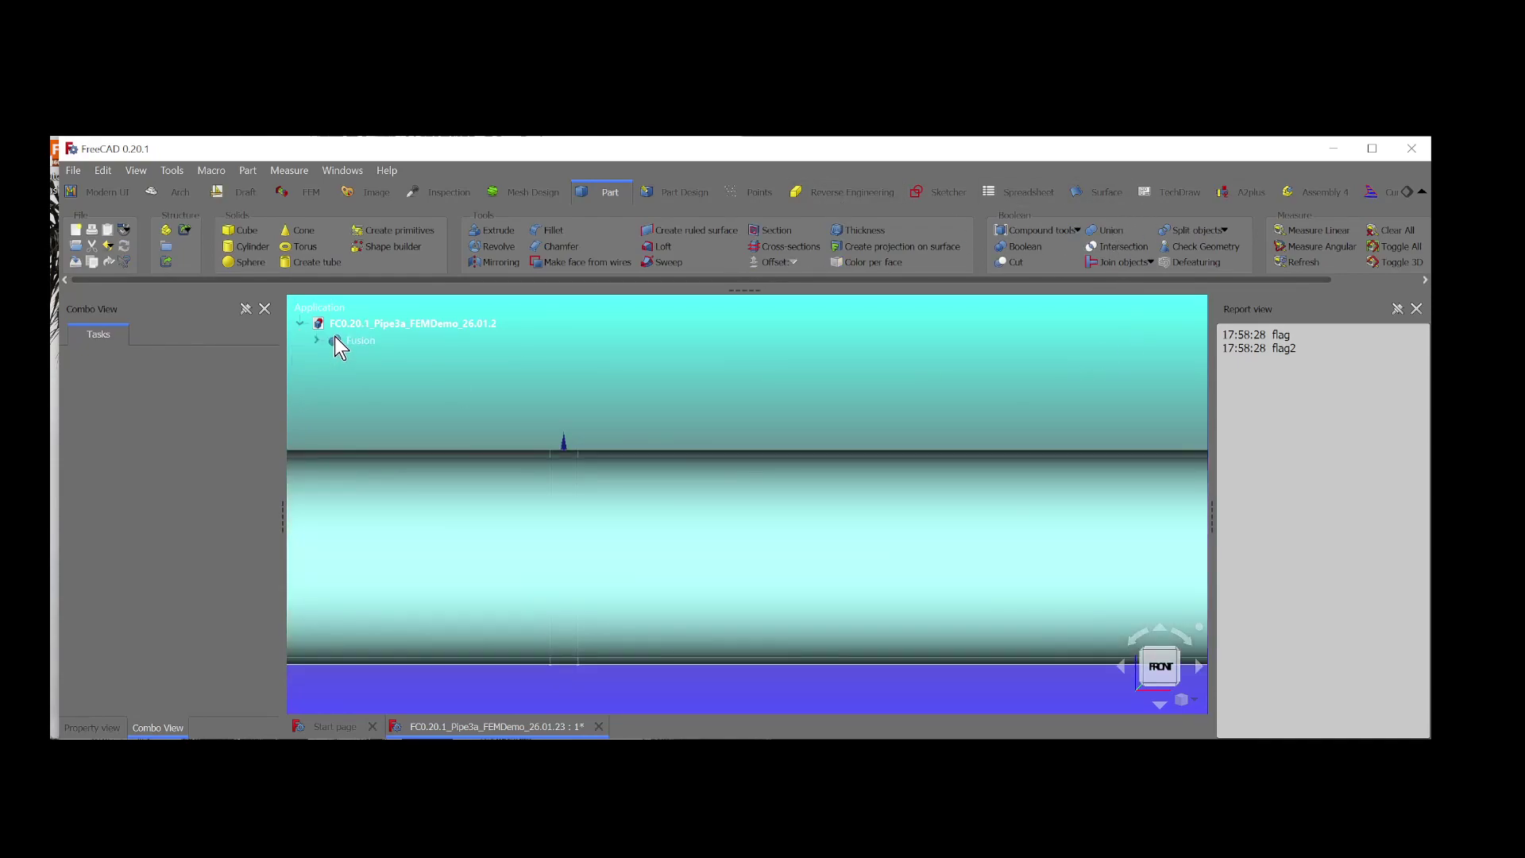
{"action": "left_click", "coordinate": [349, 340]}
{"action": "left_click", "coordinate": [176, 192]}
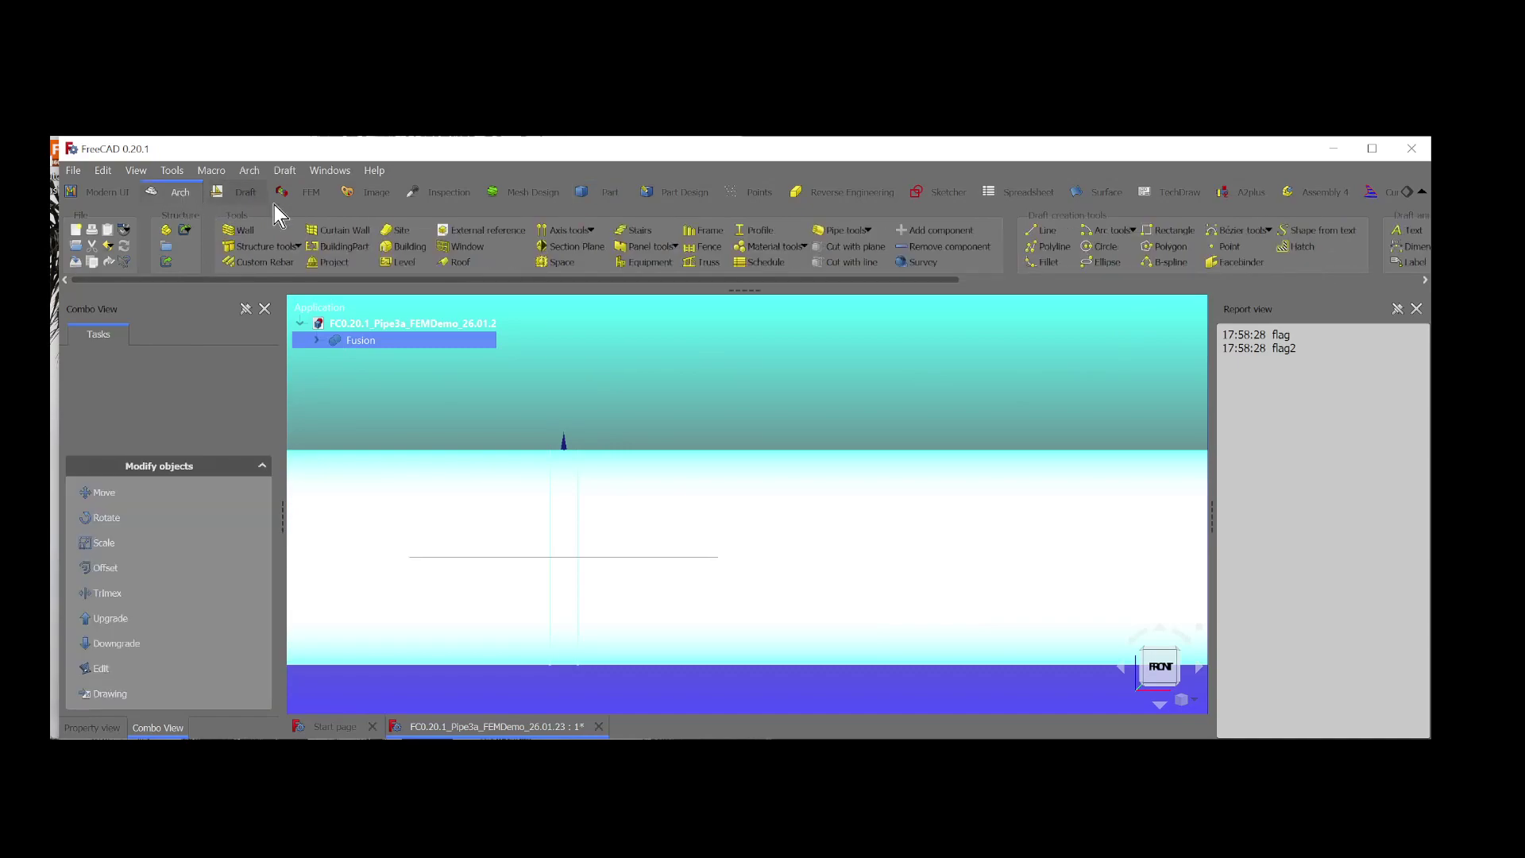
{"action": "left_click", "coordinate": [1236, 263]}
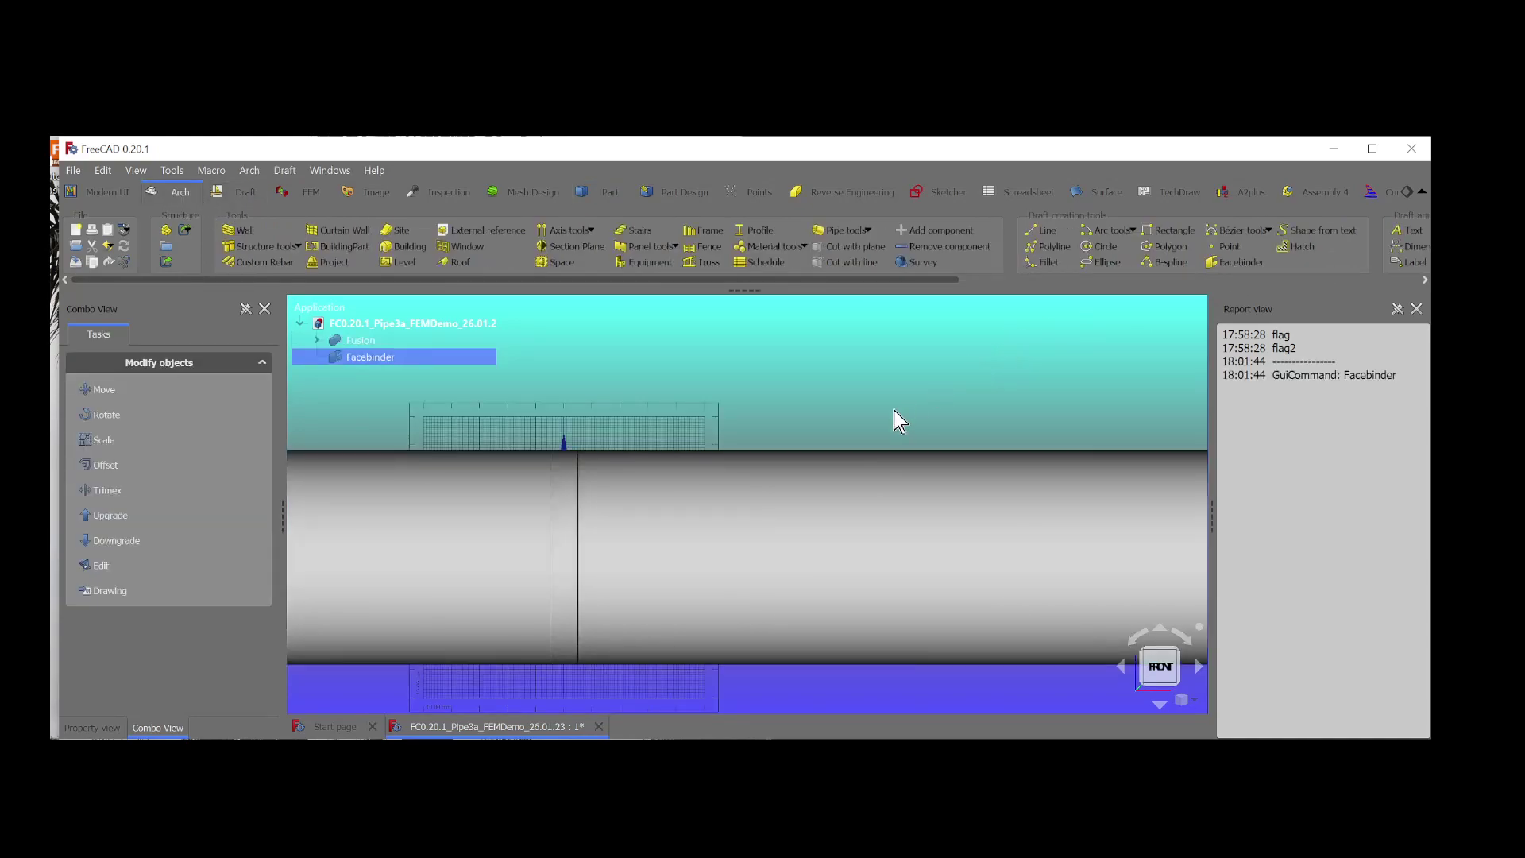
Hide the working-plane grid and switch to the FEM workbench.
{"action": "key", "text": "g"}
{"action": "key", "text": "r"}
{"action": "left_click", "coordinate": [315, 192]}
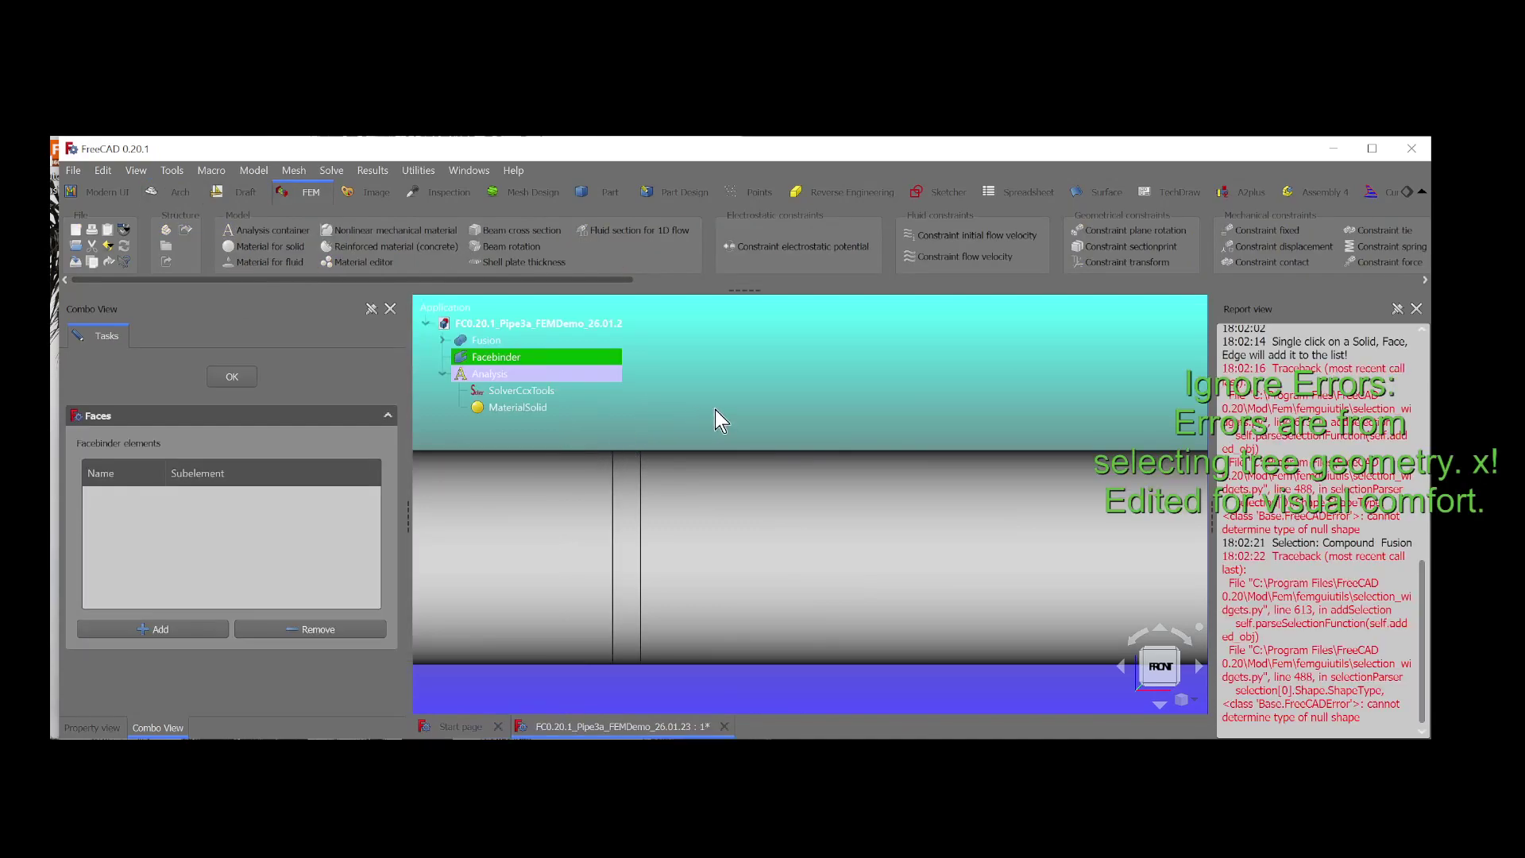
Add Fusion faces Face4, Face2 and Face1 to the Facebinder and confirm it.
{"action": "scroll", "coordinate": [739, 433], "scroll_direction": "down", "scroll_amount": 3}
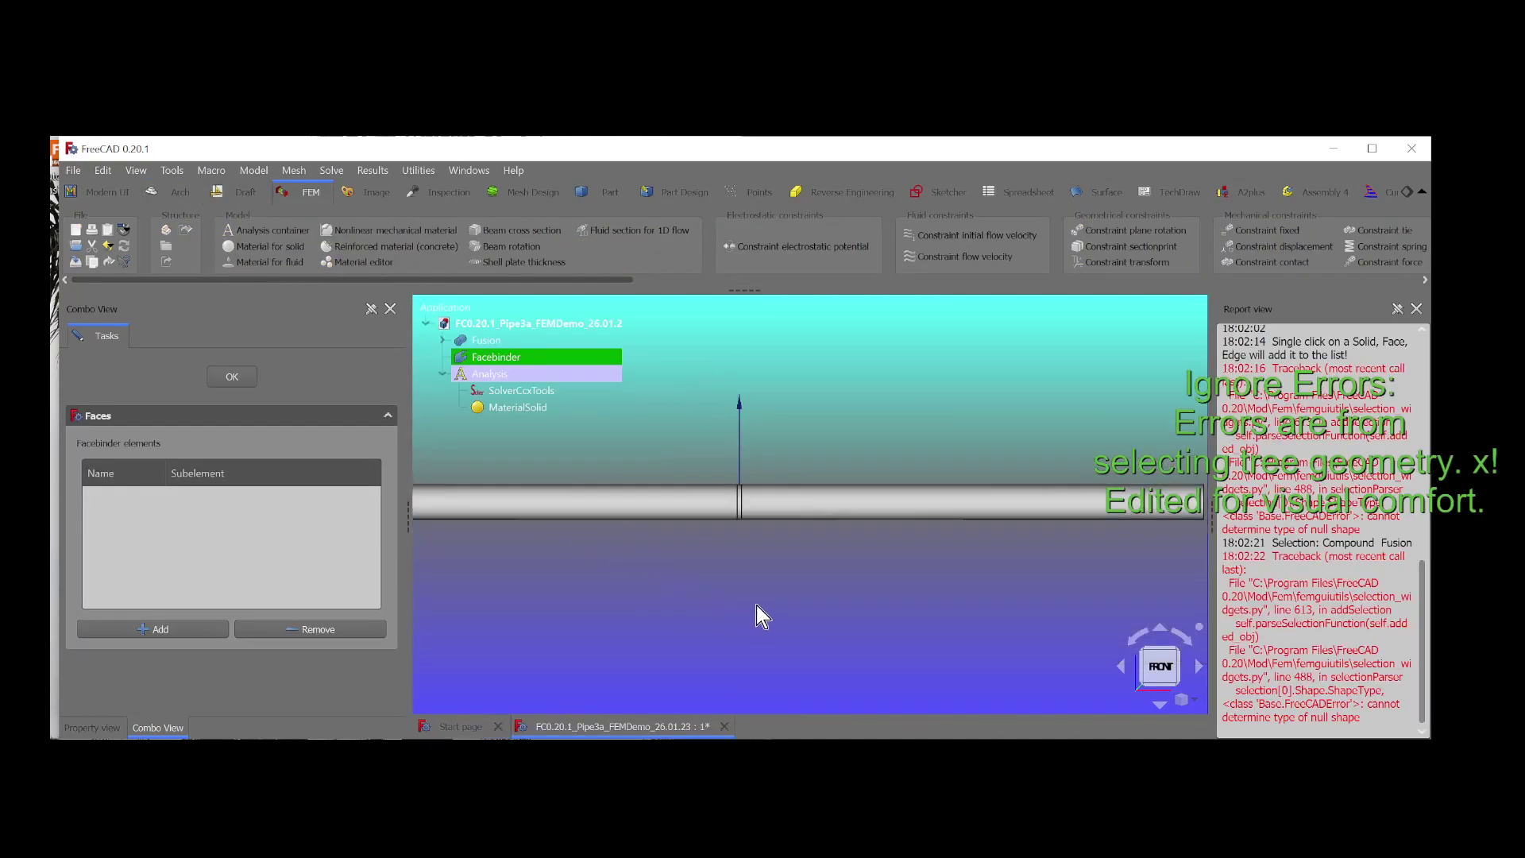
{"action": "scroll", "coordinate": [732, 604], "scroll_direction": "down", "scroll_amount": 2}
{"action": "left_click", "coordinate": [698, 563]}
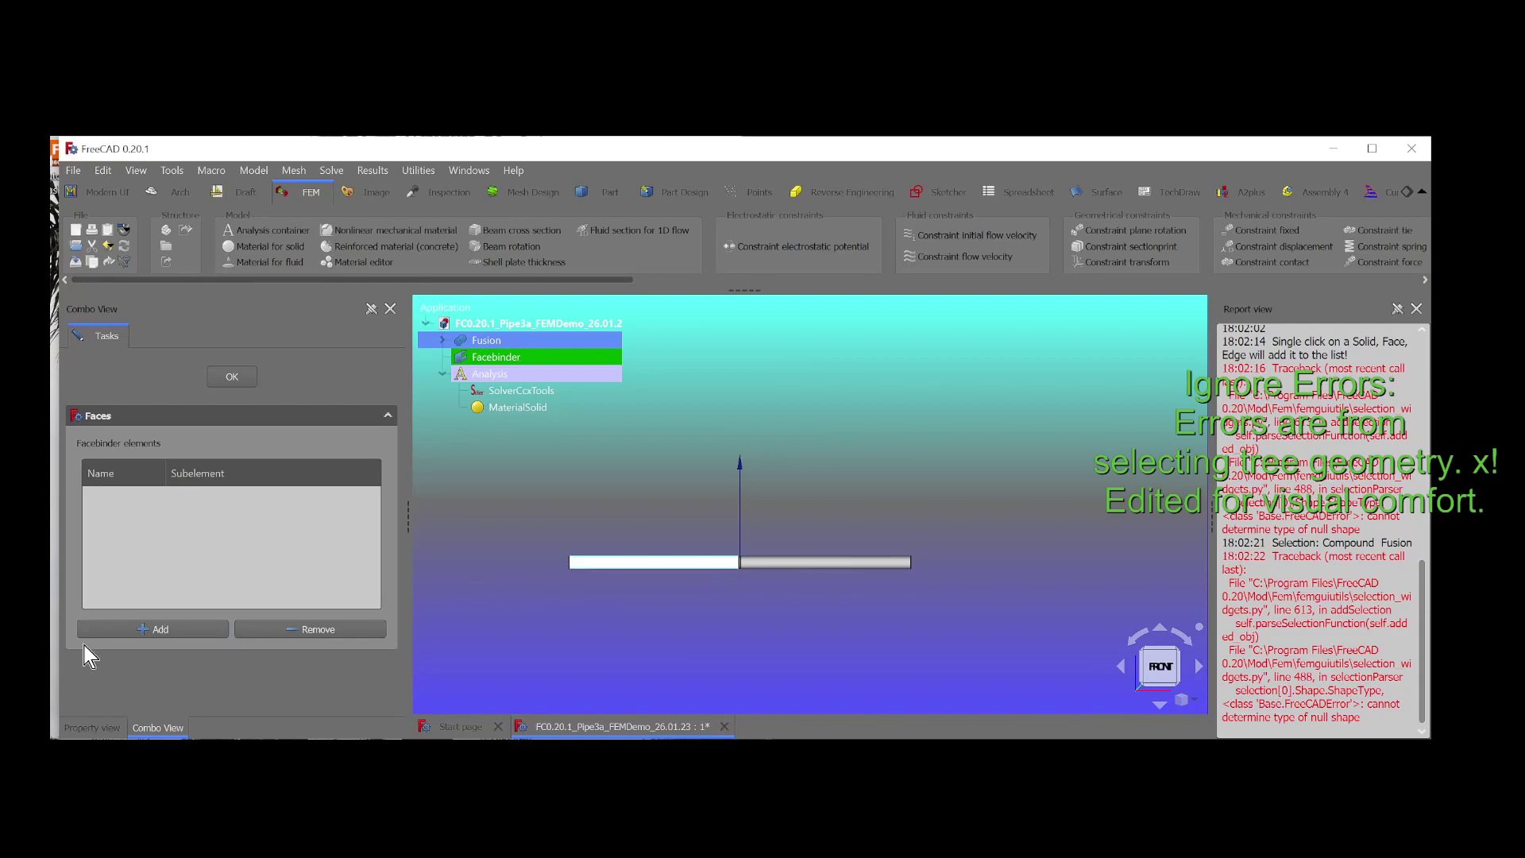
{"action": "left_click", "coordinate": [138, 629]}
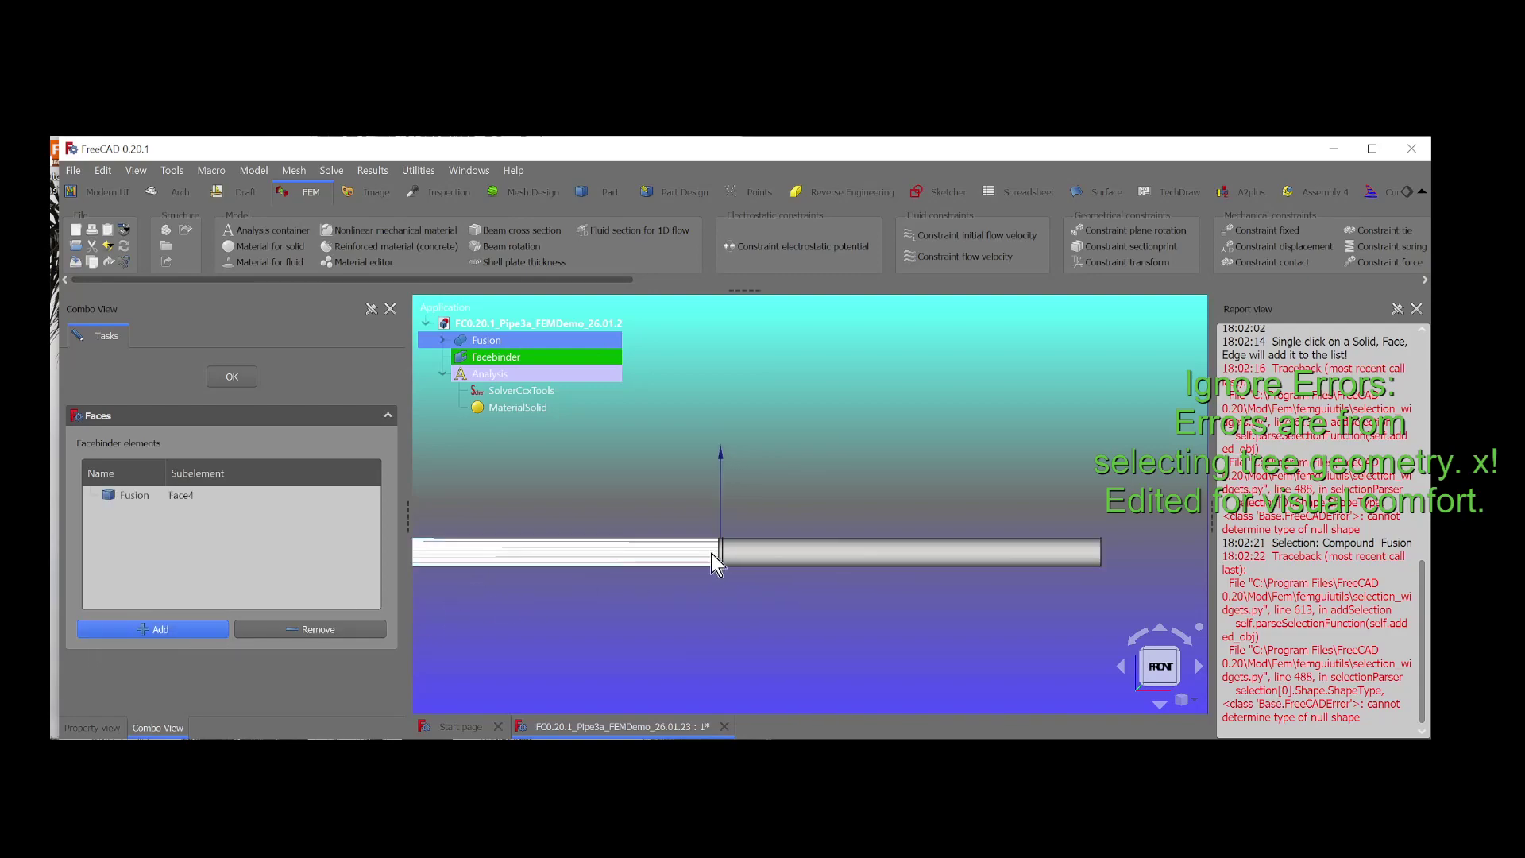
{"action": "scroll", "coordinate": [716, 553], "scroll_direction": "up", "scroll_amount": 5}
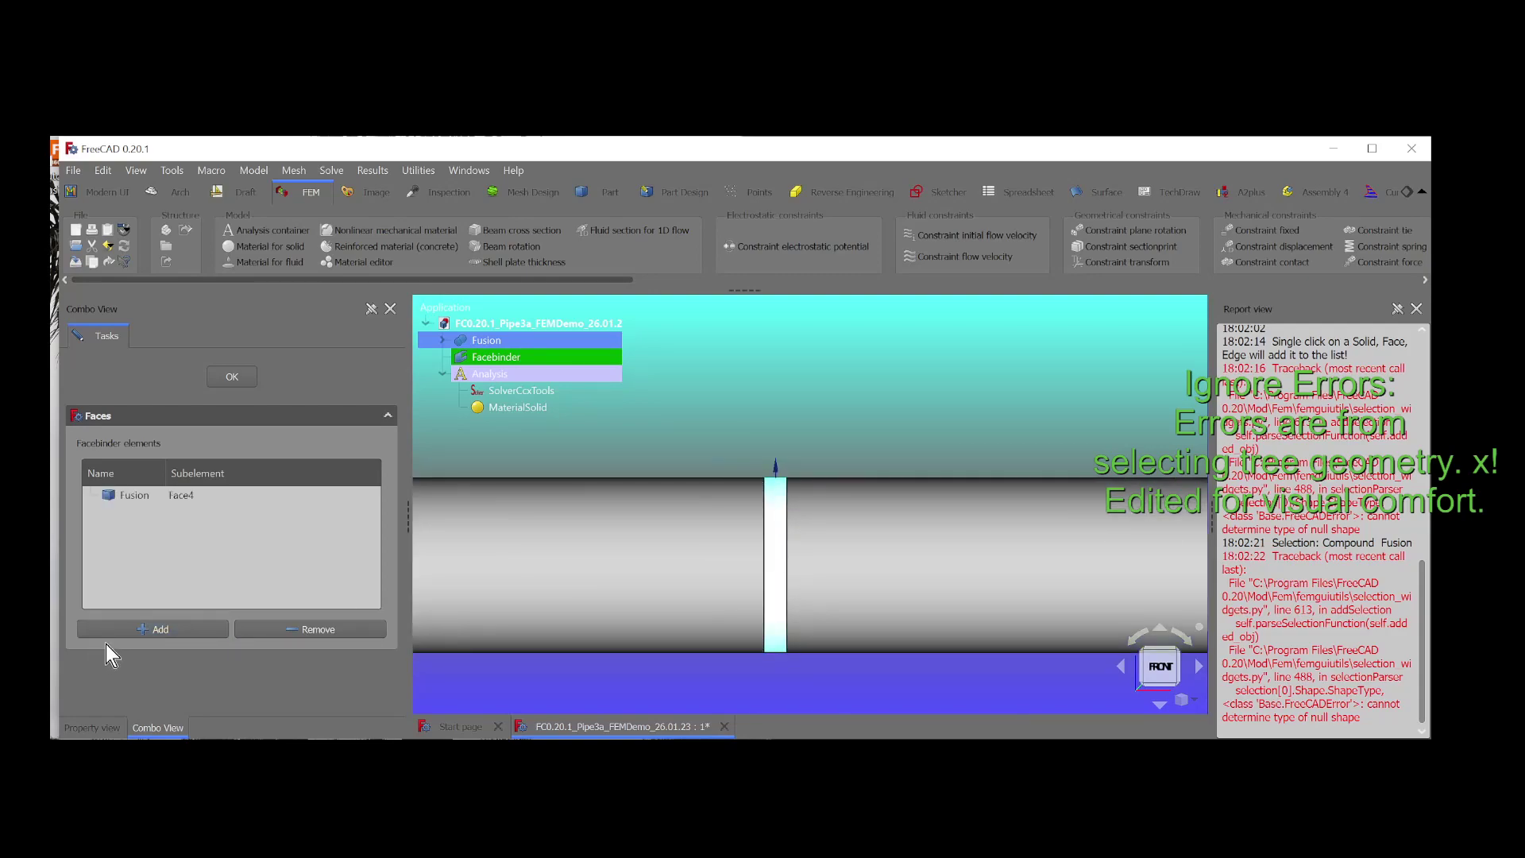
{"action": "left_click", "coordinate": [121, 629]}
{"action": "left_click", "coordinate": [925, 557]}
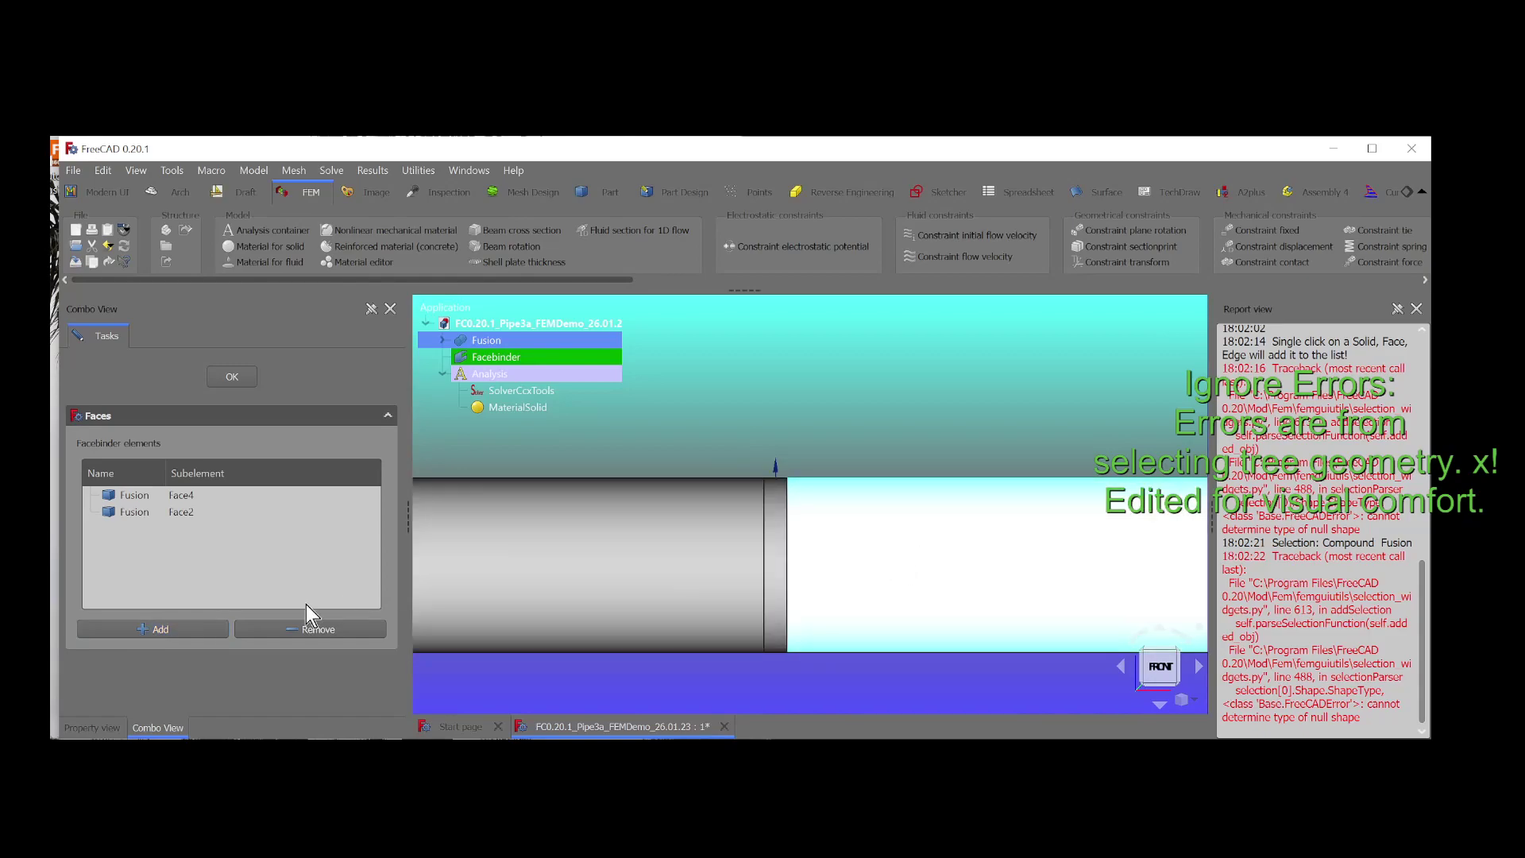
{"action": "left_click", "coordinate": [179, 633]}
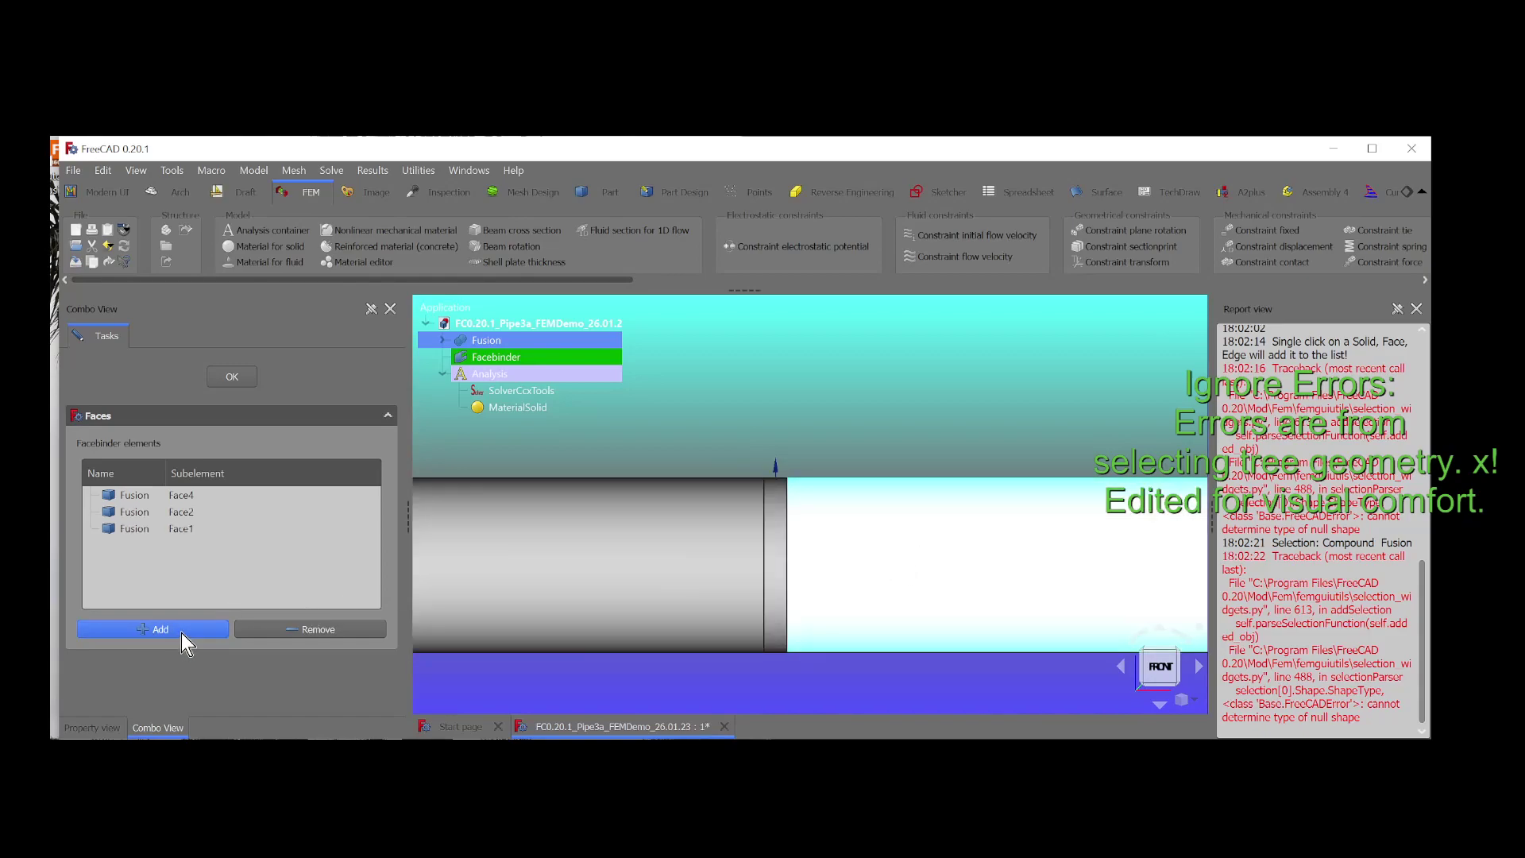
{"action": "left_click", "coordinate": [232, 376]}
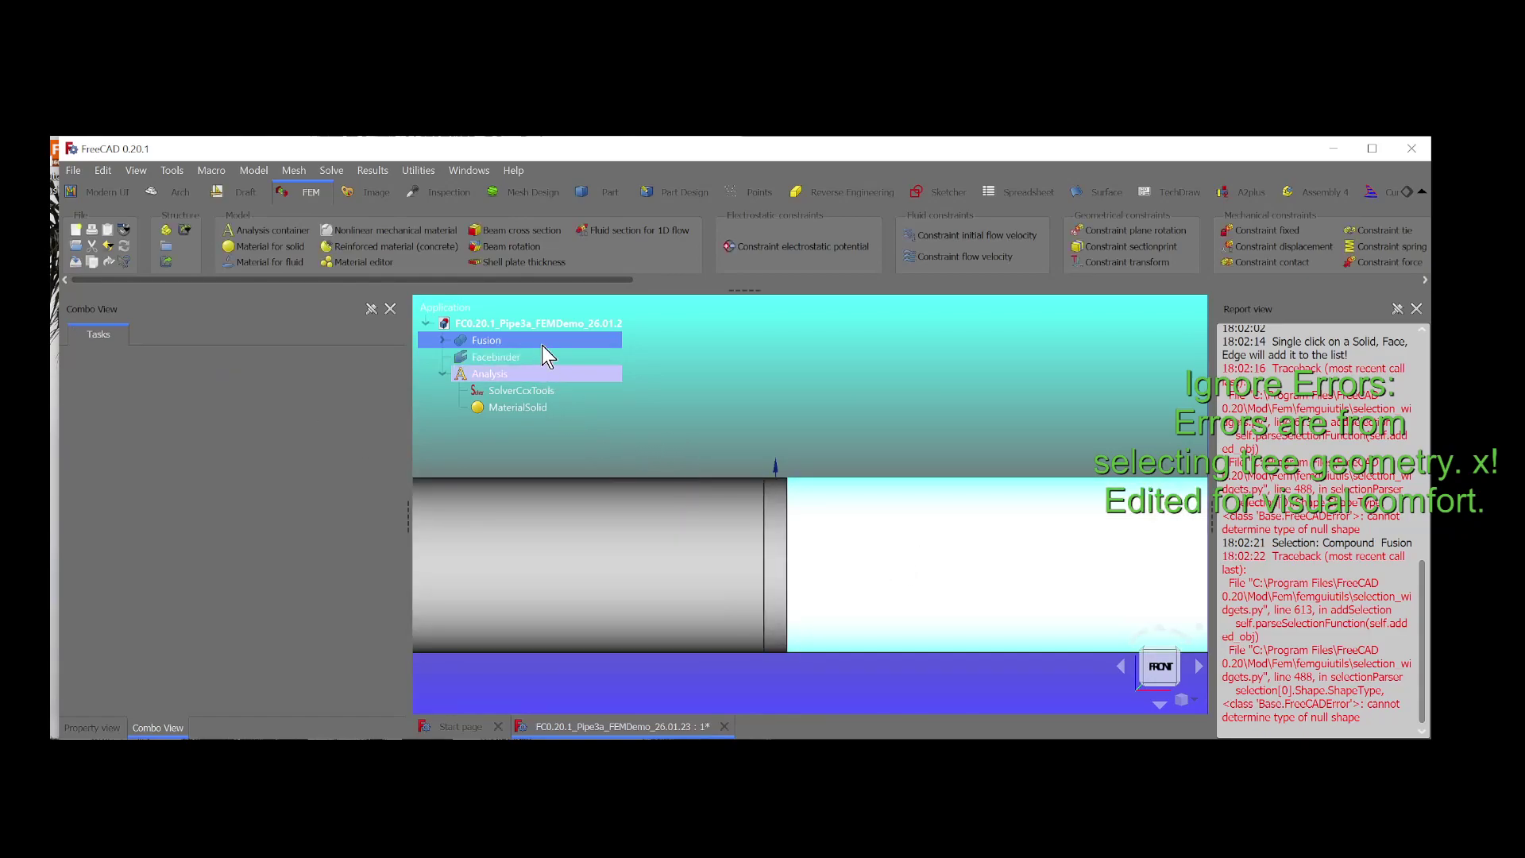
Open the MaterialSolid settings and start its geometry reference selection.
{"action": "left_click", "coordinate": [762, 400]}
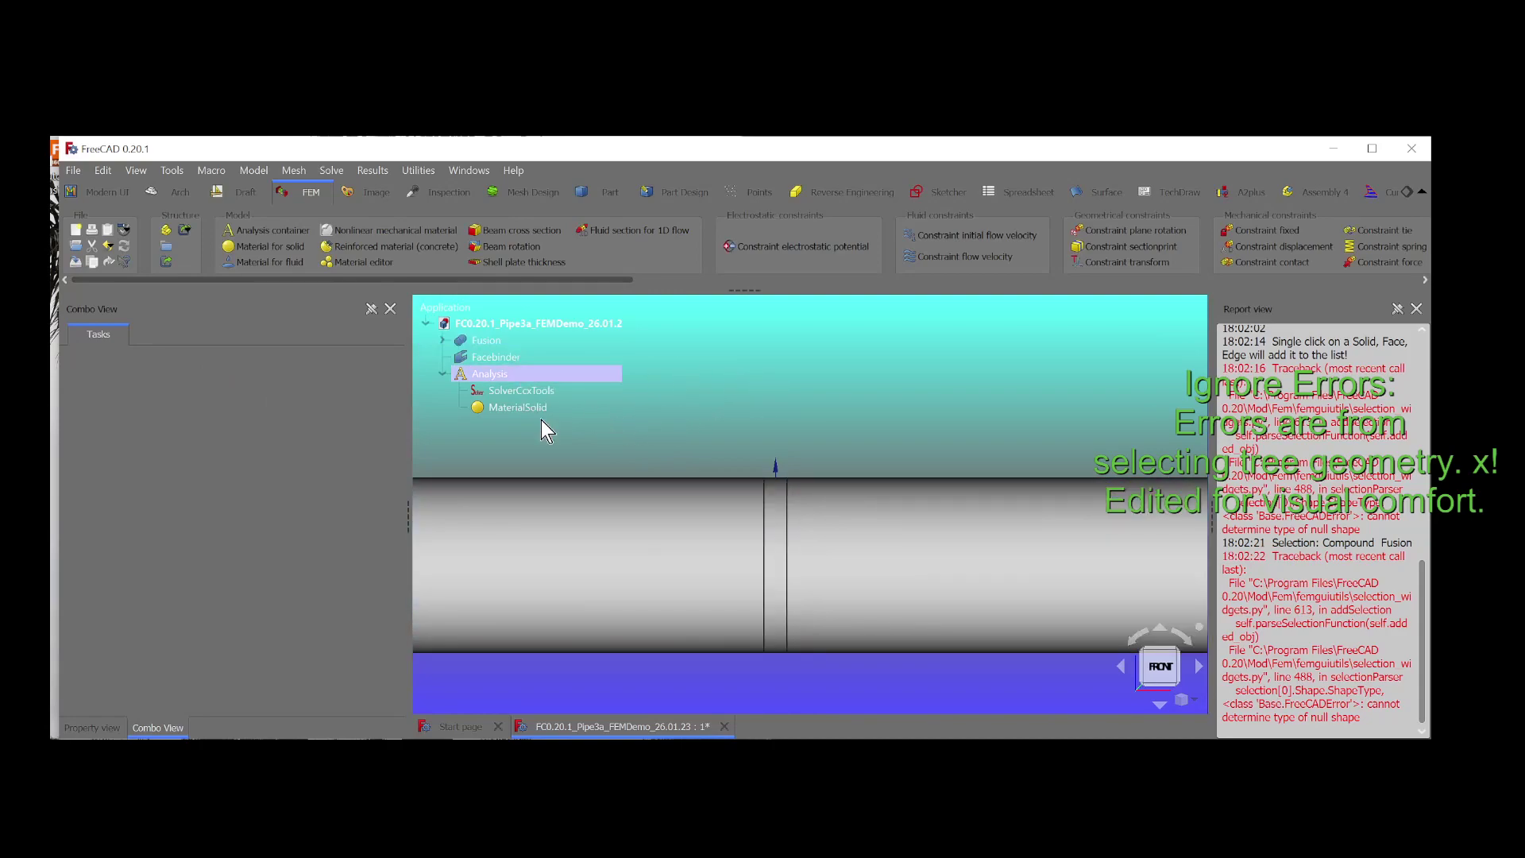
{"action": "double_click", "coordinate": [520, 409]}
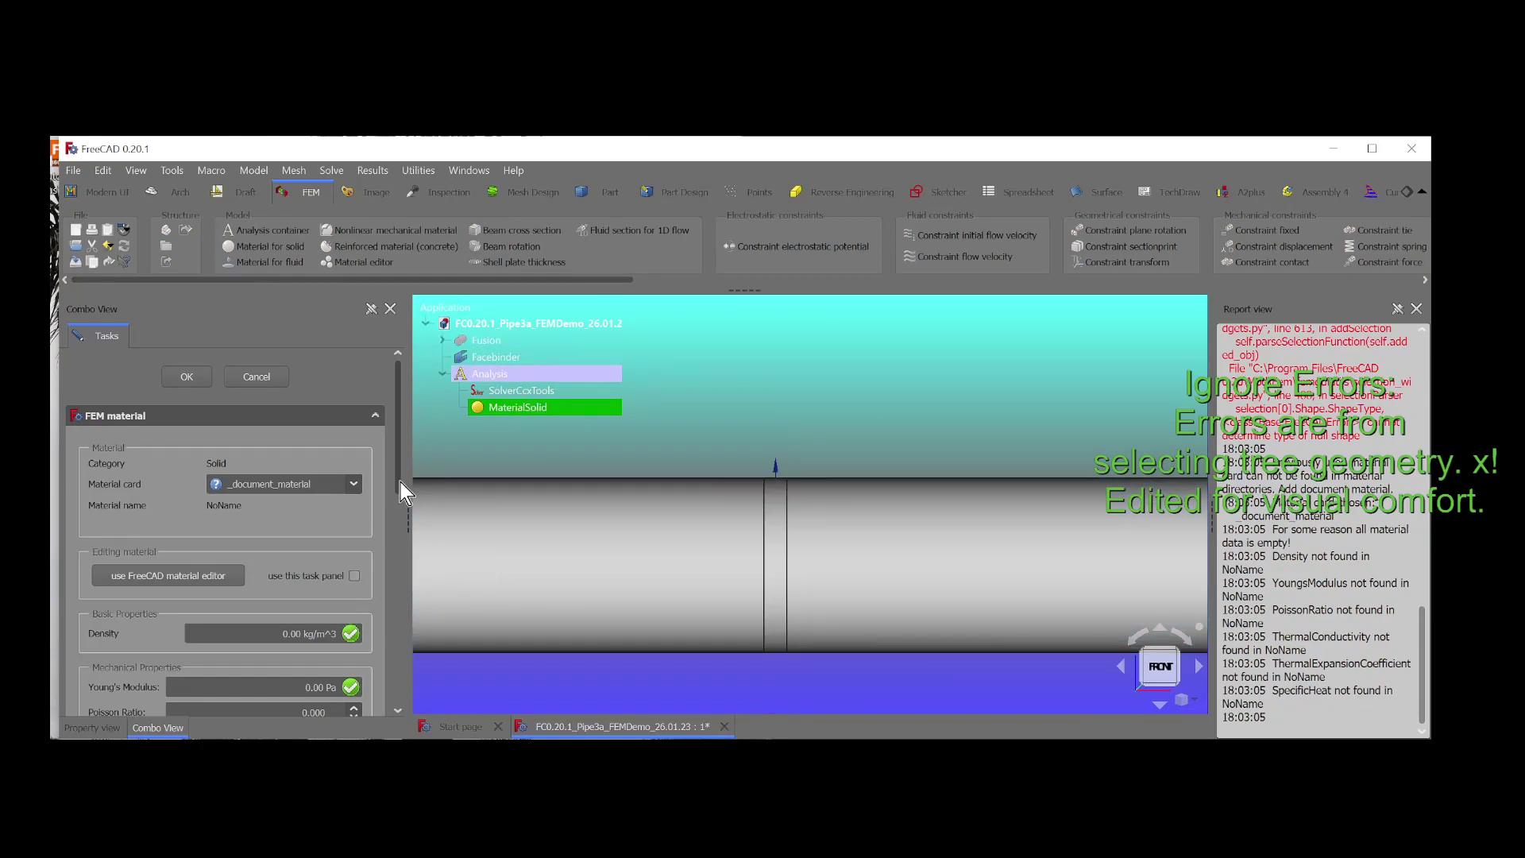
{"action": "left_click_drag", "start_coordinate": [400, 483], "coordinate": [389, 685]}
{"action": "left_click", "coordinate": [262, 502]}
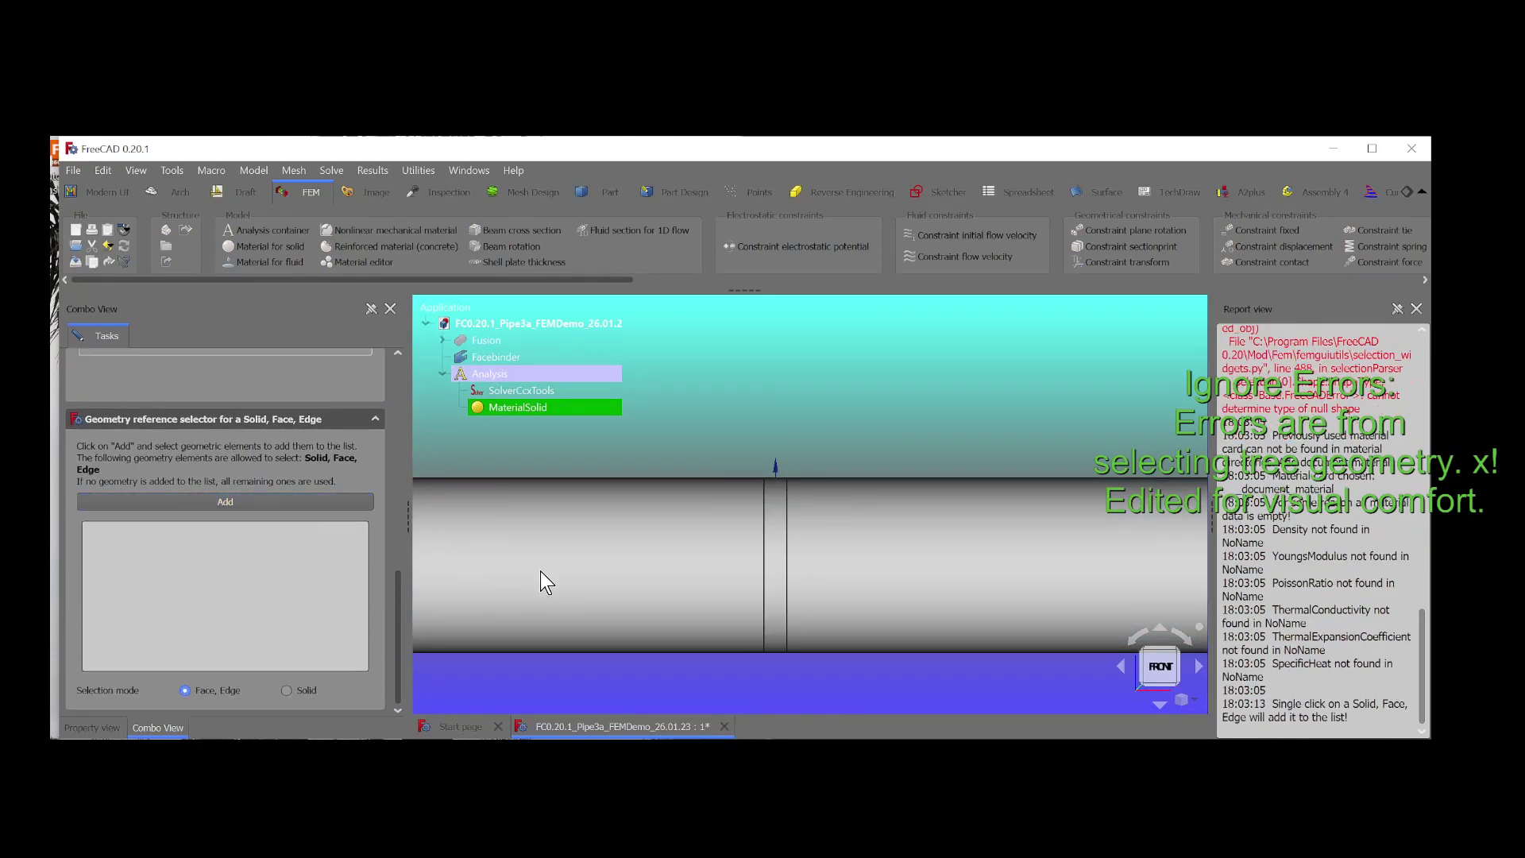
Assign Facebinder faces Face2, Face3 and Face1 to the material and confirm.
{"action": "scroll", "coordinate": [715, 548], "scroll_direction": "down", "scroll_amount": 3}
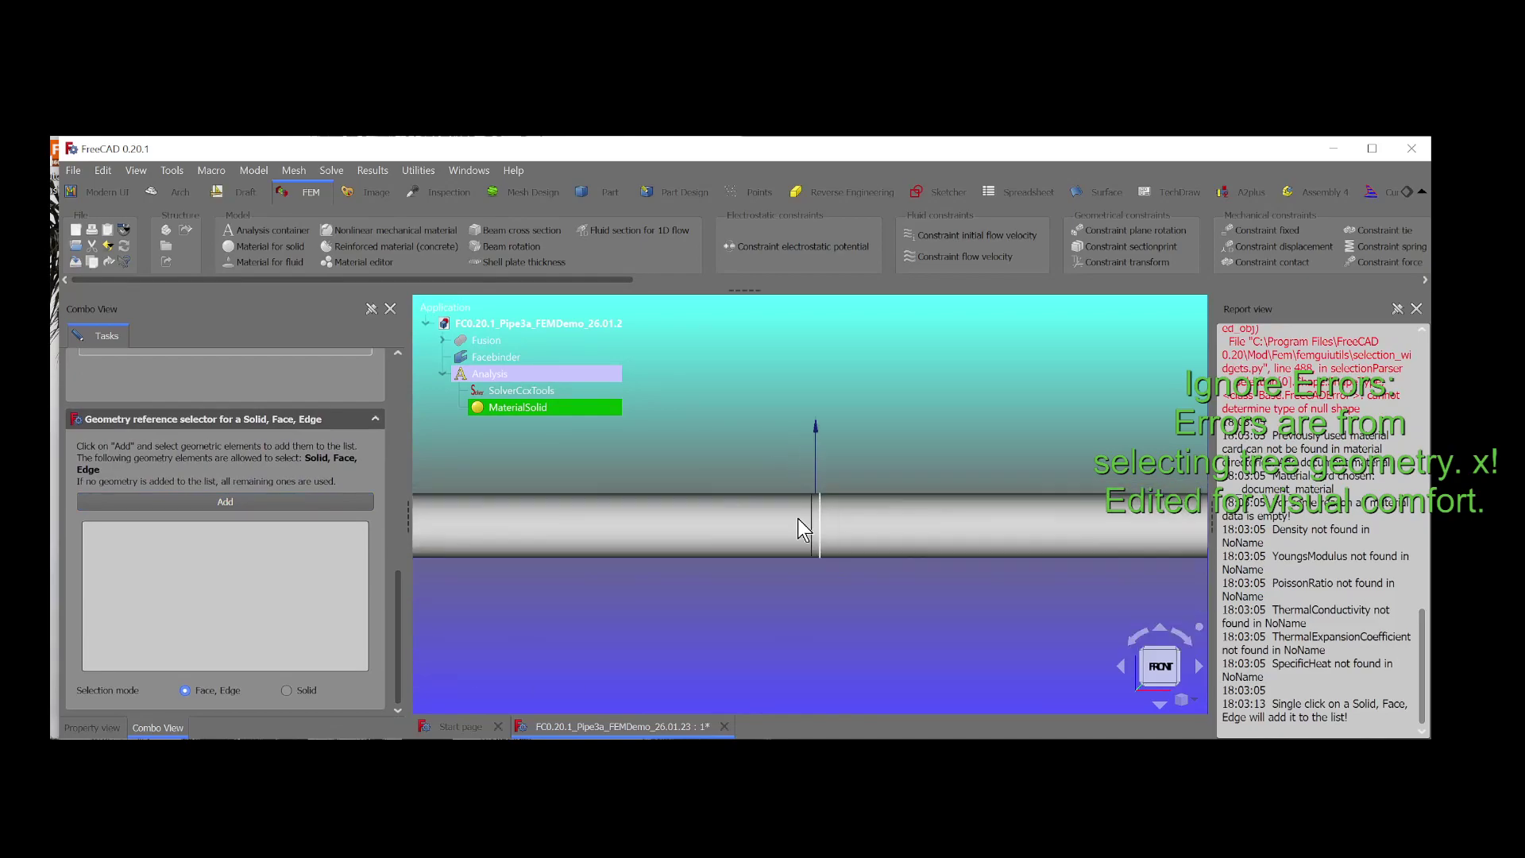
{"action": "left_click", "coordinate": [771, 540]}
{"action": "left_click", "coordinate": [355, 502]}
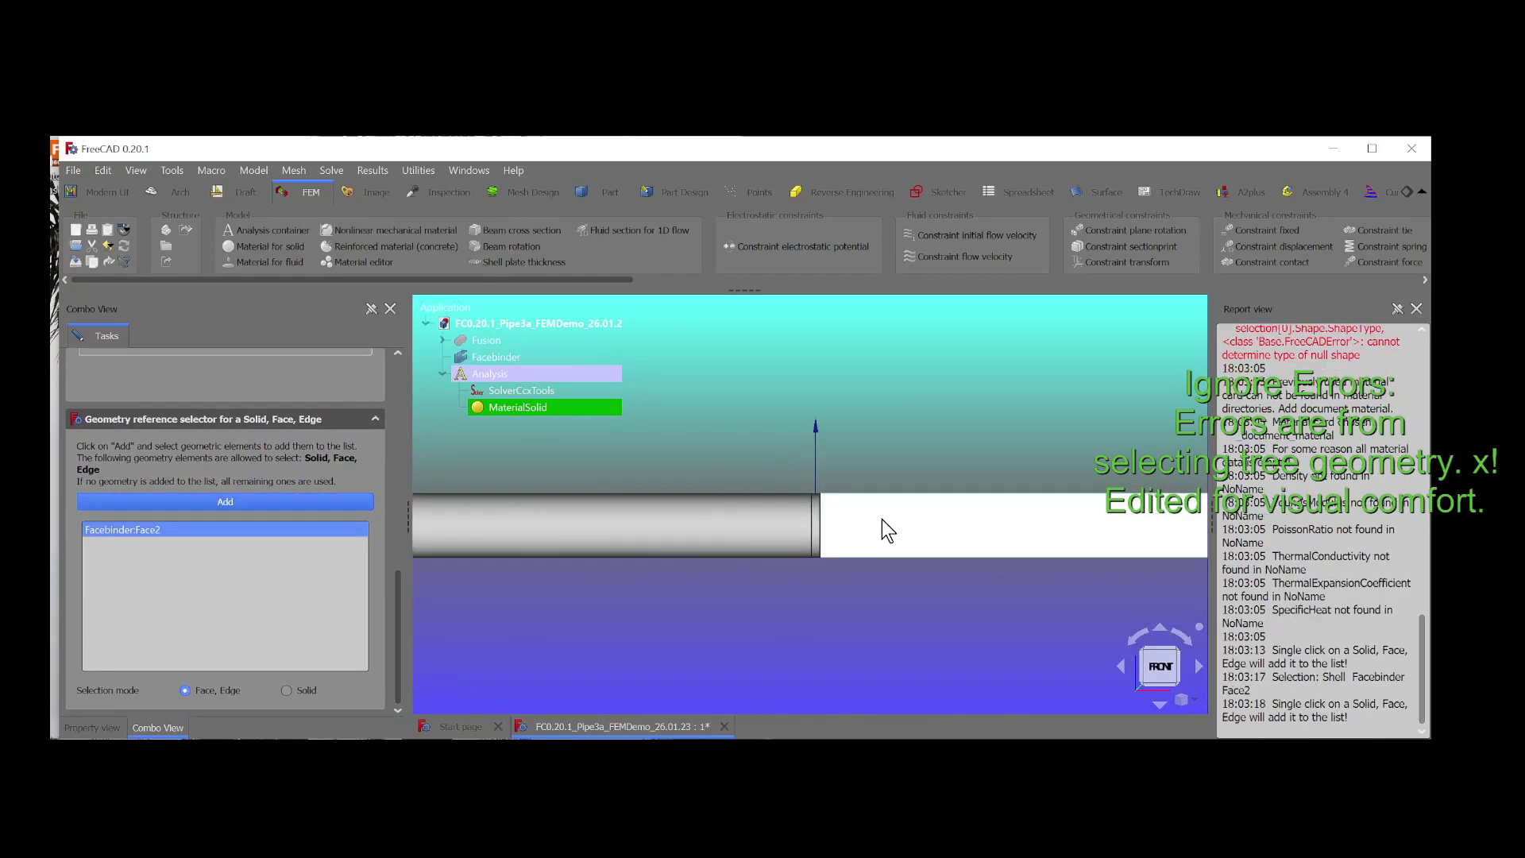
{"action": "scroll", "coordinate": [822, 539], "scroll_direction": "up", "scroll_amount": 3}
{"action": "left_click", "coordinate": [793, 545]}
{"action": "left_click", "coordinate": [225, 501]}
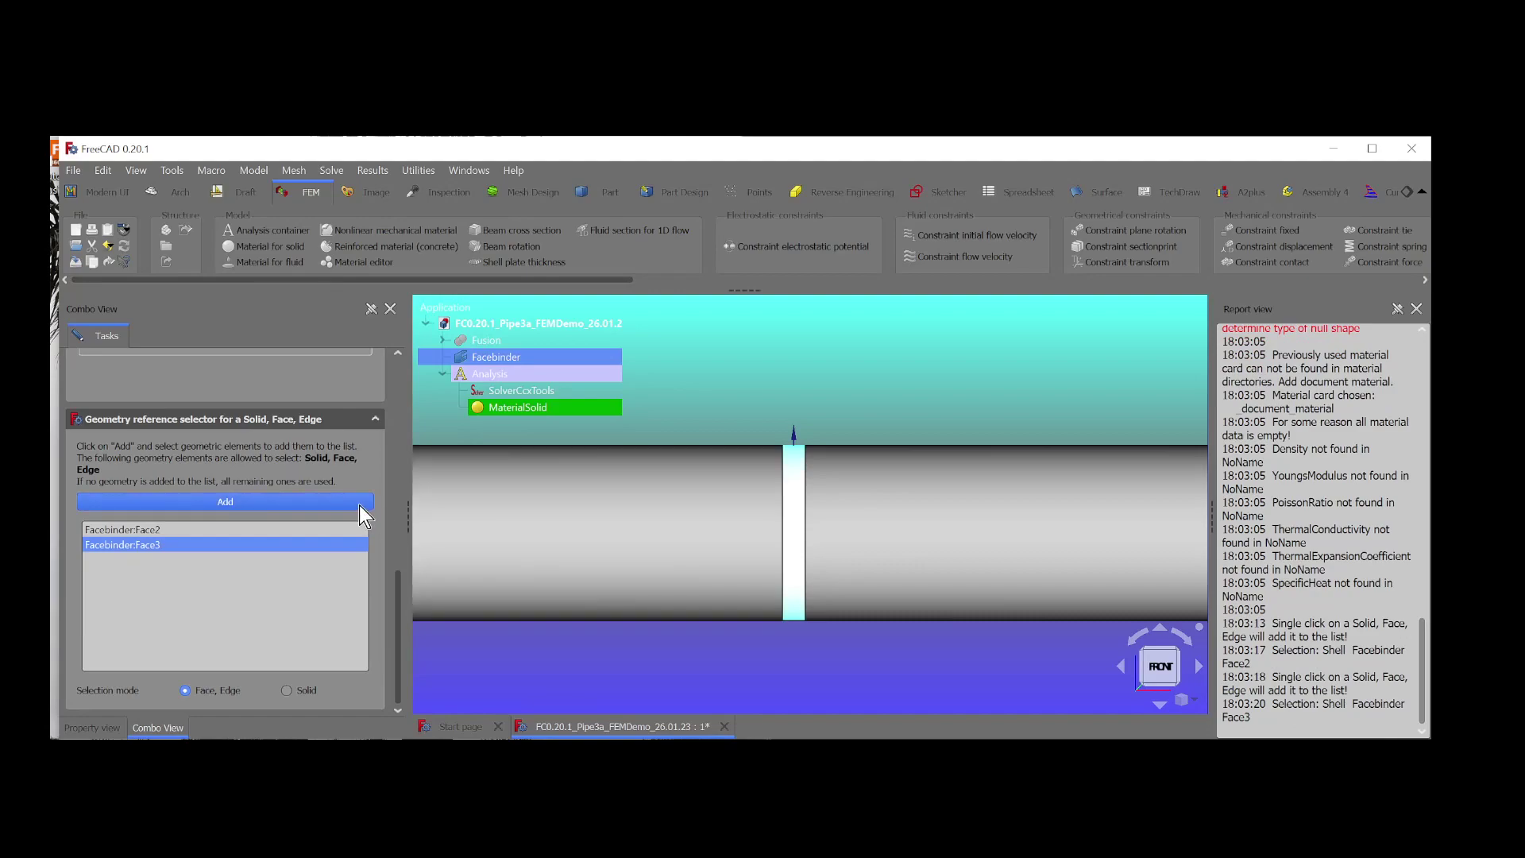
{"action": "left_click", "coordinate": [970, 523]}
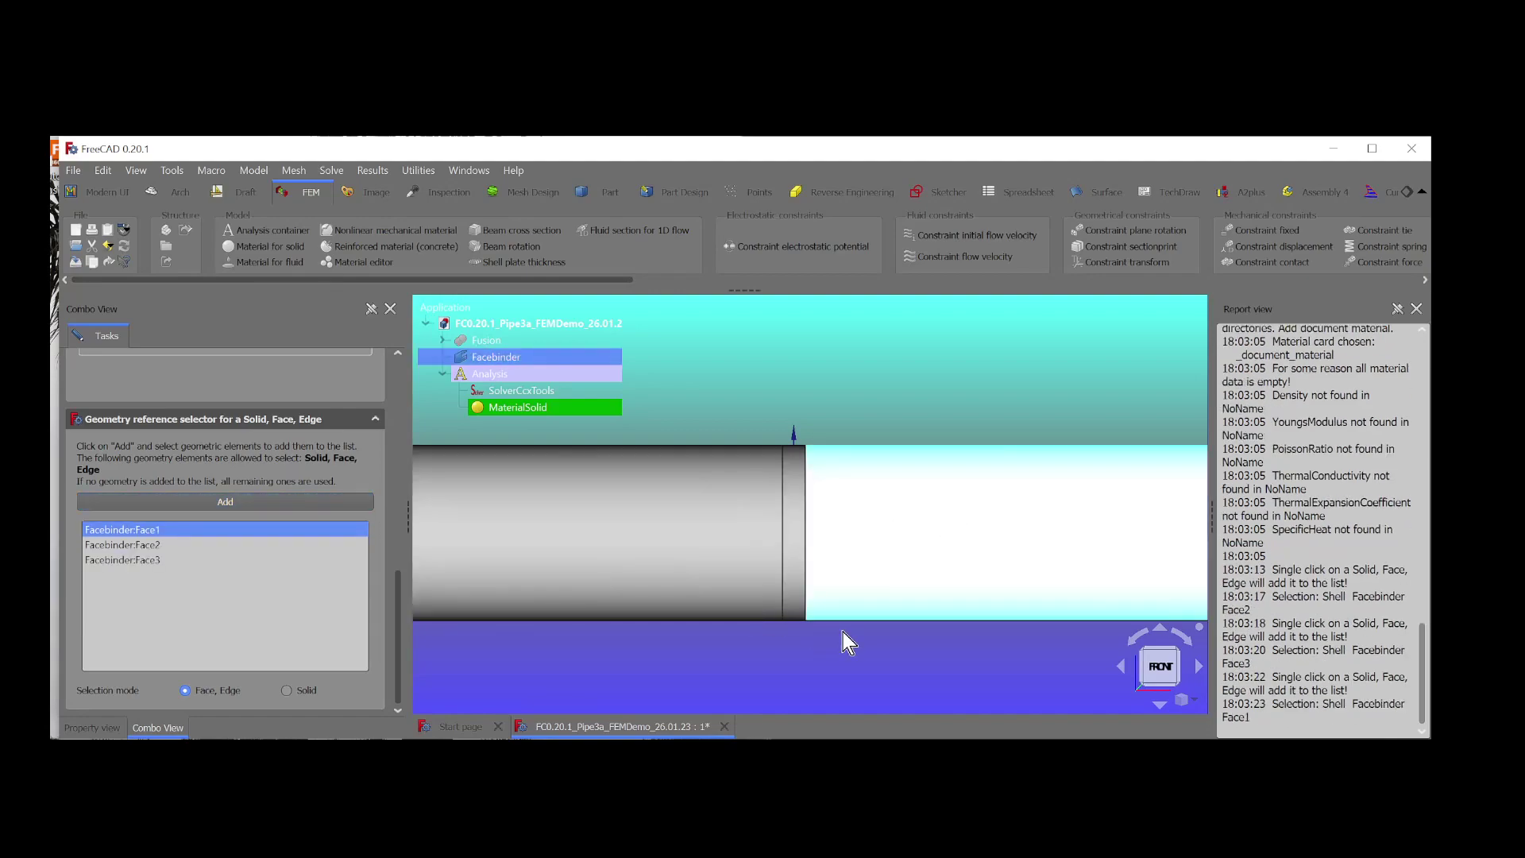
{"action": "scroll", "coordinate": [841, 624], "scroll_direction": "down", "scroll_amount": 4}
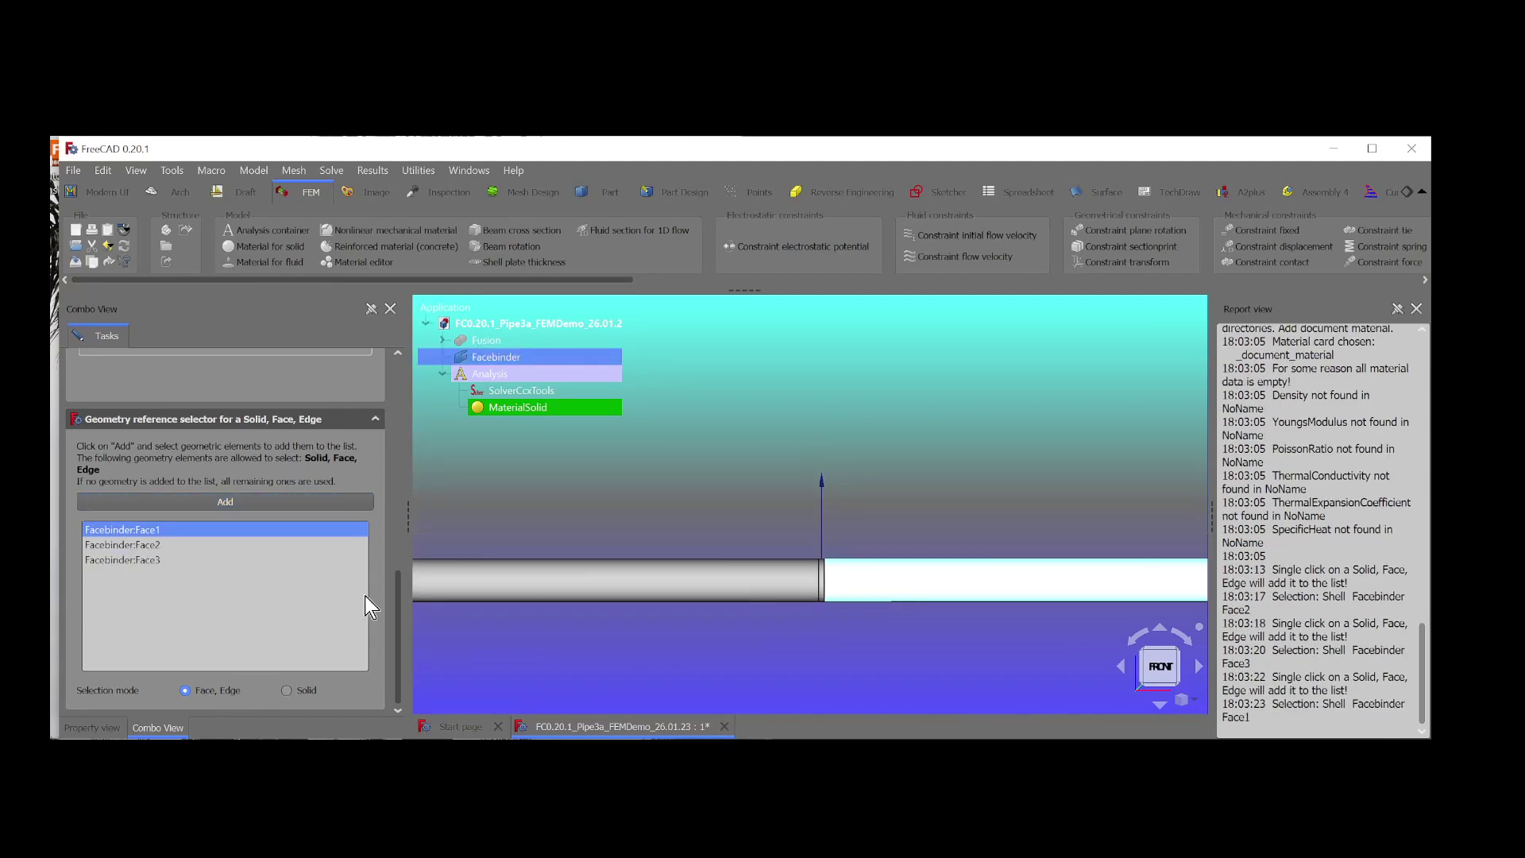
{"action": "left_click_drag", "start_coordinate": [397, 633], "coordinate": [381, 369]}
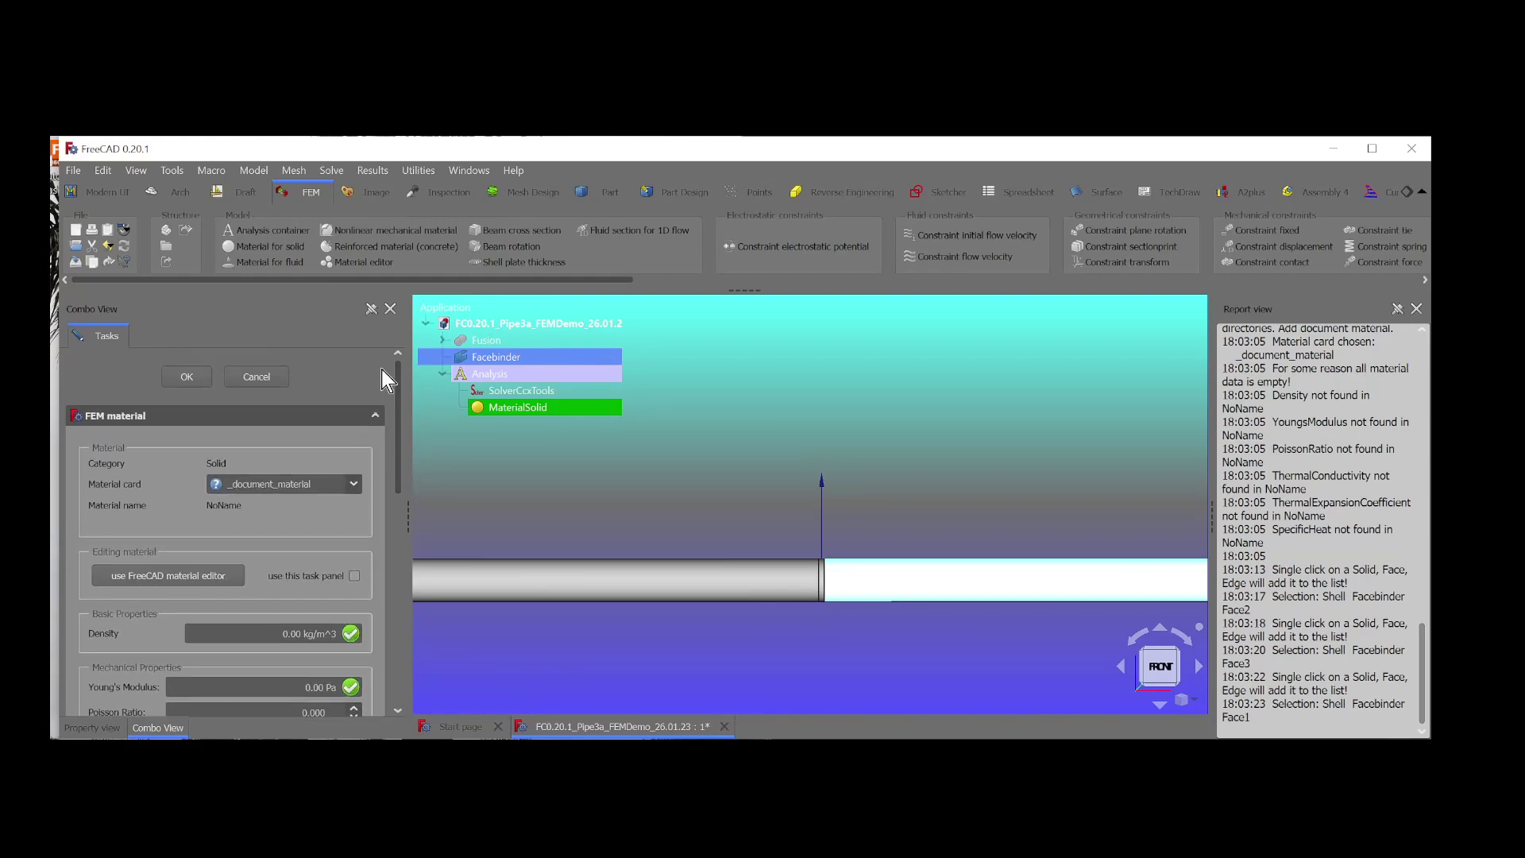
{"action": "left_click", "coordinate": [188, 380]}
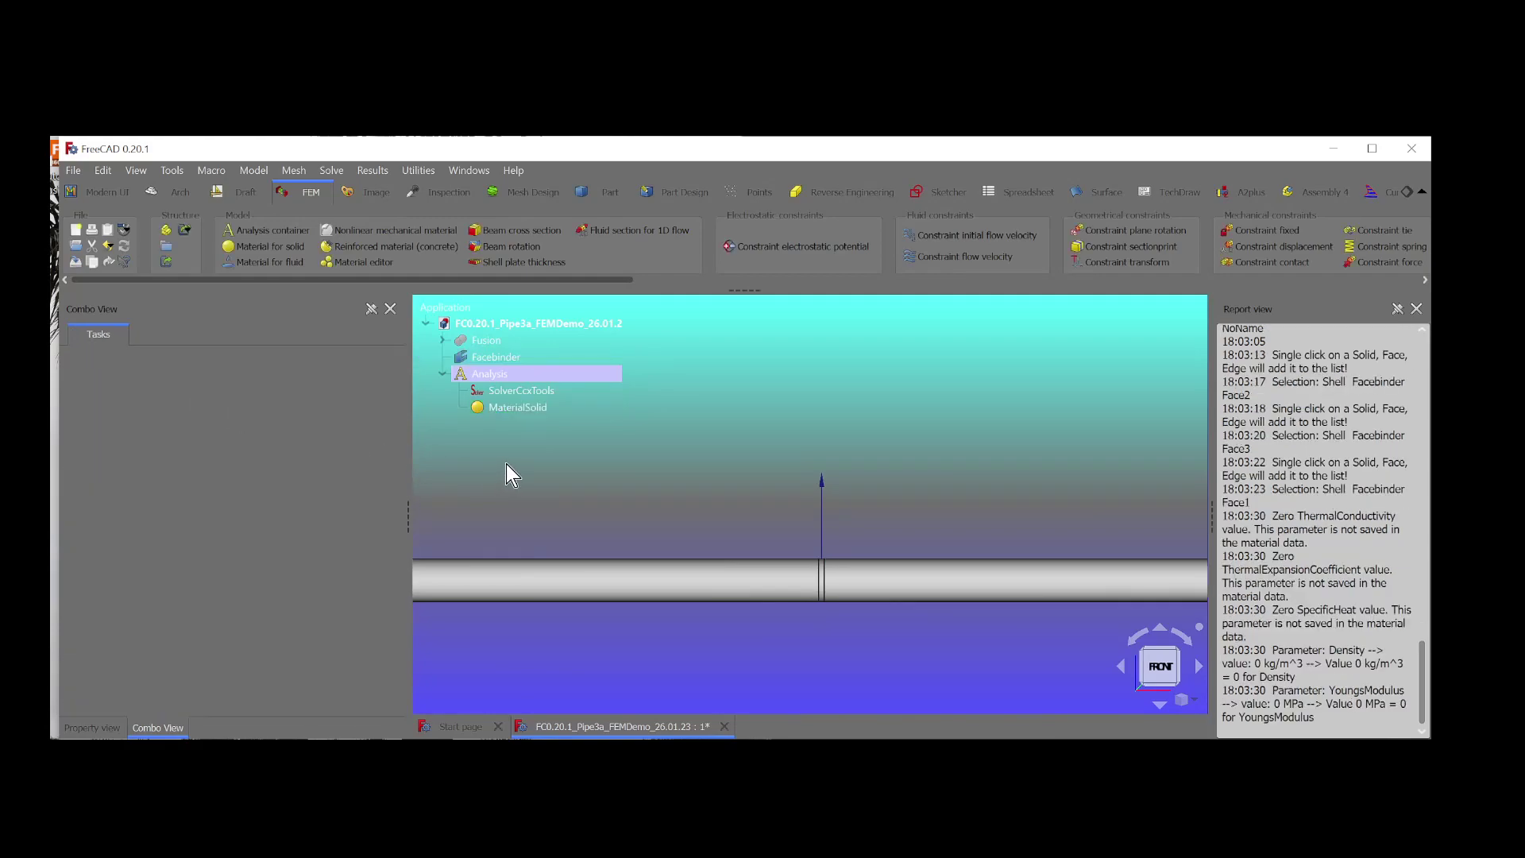
Add a fixed constraint to the analysis and fit the whole pipe in view.
{"action": "left_click_drag", "start_coordinate": [489, 281], "coordinate": [731, 316]}
{"action": "left_click", "coordinate": [716, 232]}
{"action": "right_click", "coordinate": [781, 392]}
{"action": "left_click", "coordinate": [801, 449]}
Fix the pipe's two end edges, Edge6 and Edge3, and confirm the constraint.
{"action": "left_click", "coordinate": [699, 505]}
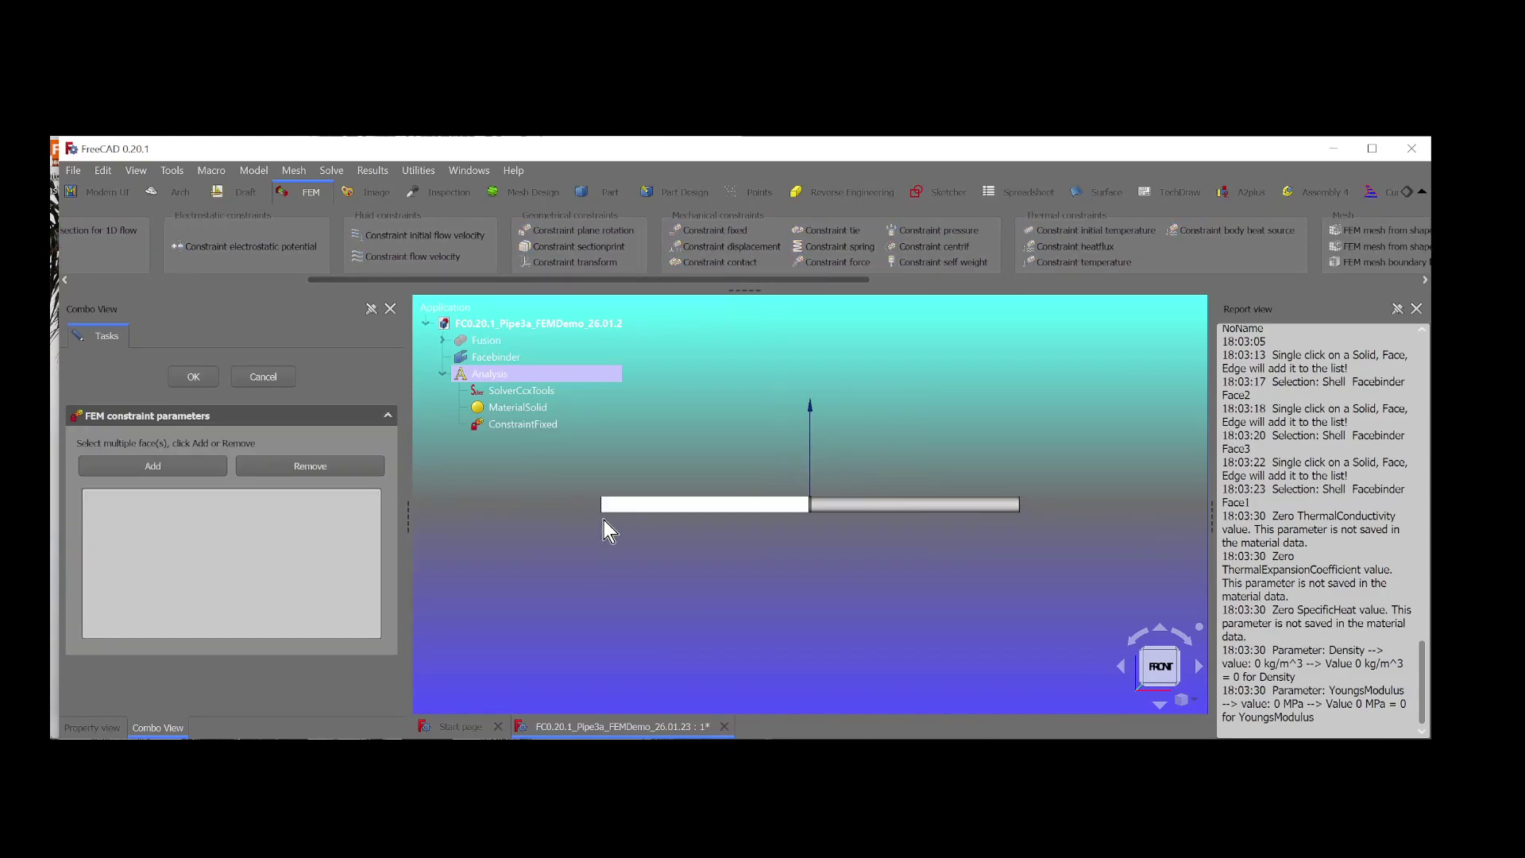
{"action": "middle_click_drag", "start_coordinate": [755, 548], "coordinate": [906, 546]}
{"action": "scroll", "coordinate": [751, 513], "scroll_direction": "up", "scroll_amount": 3}
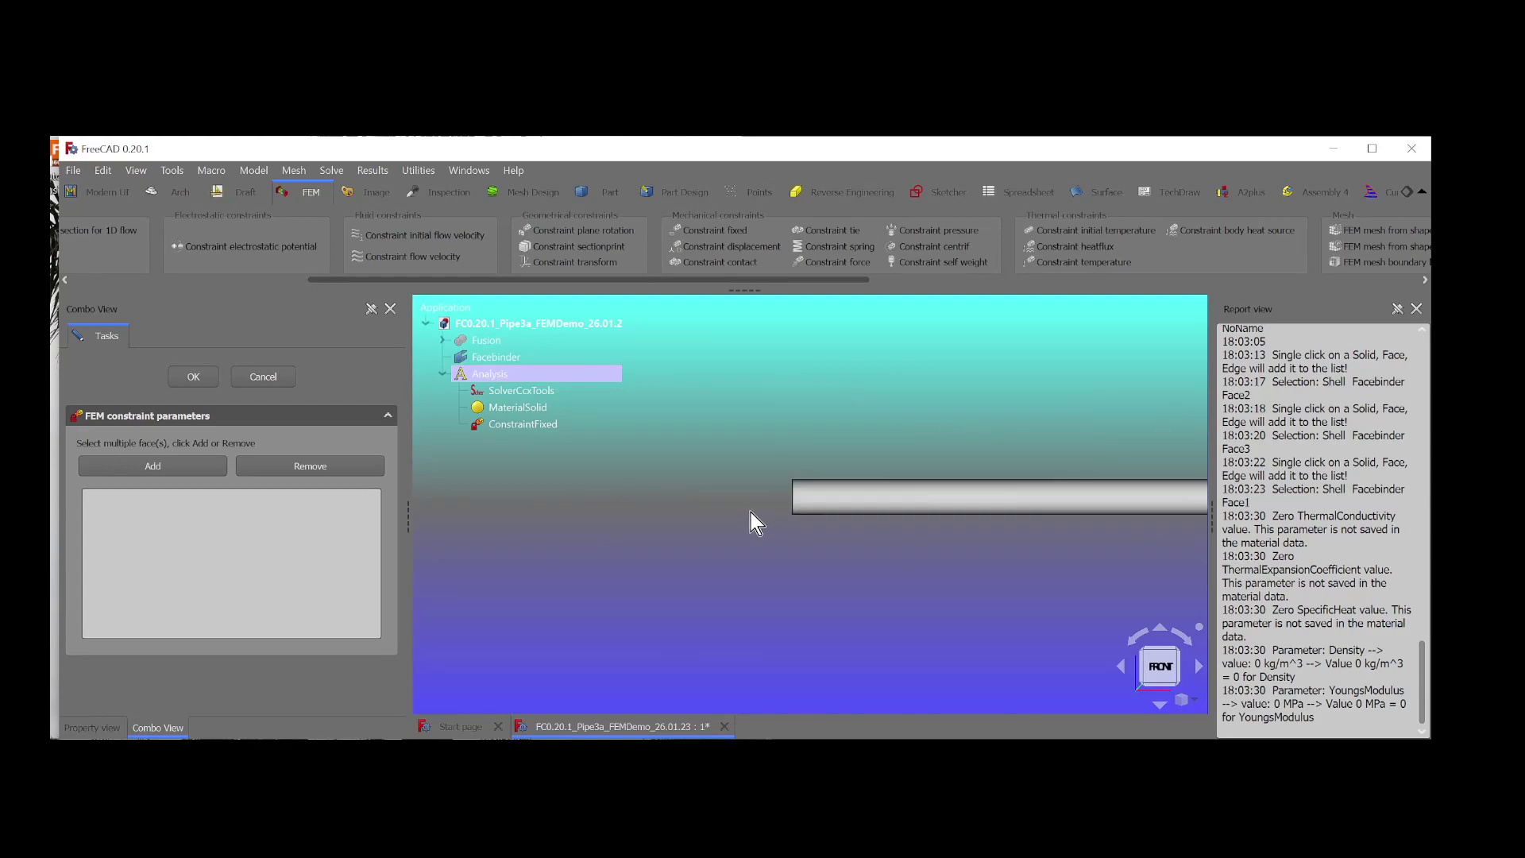
{"action": "scroll", "coordinate": [751, 512], "scroll_direction": "up", "scroll_amount": 2}
{"action": "left_click", "coordinate": [813, 498]}
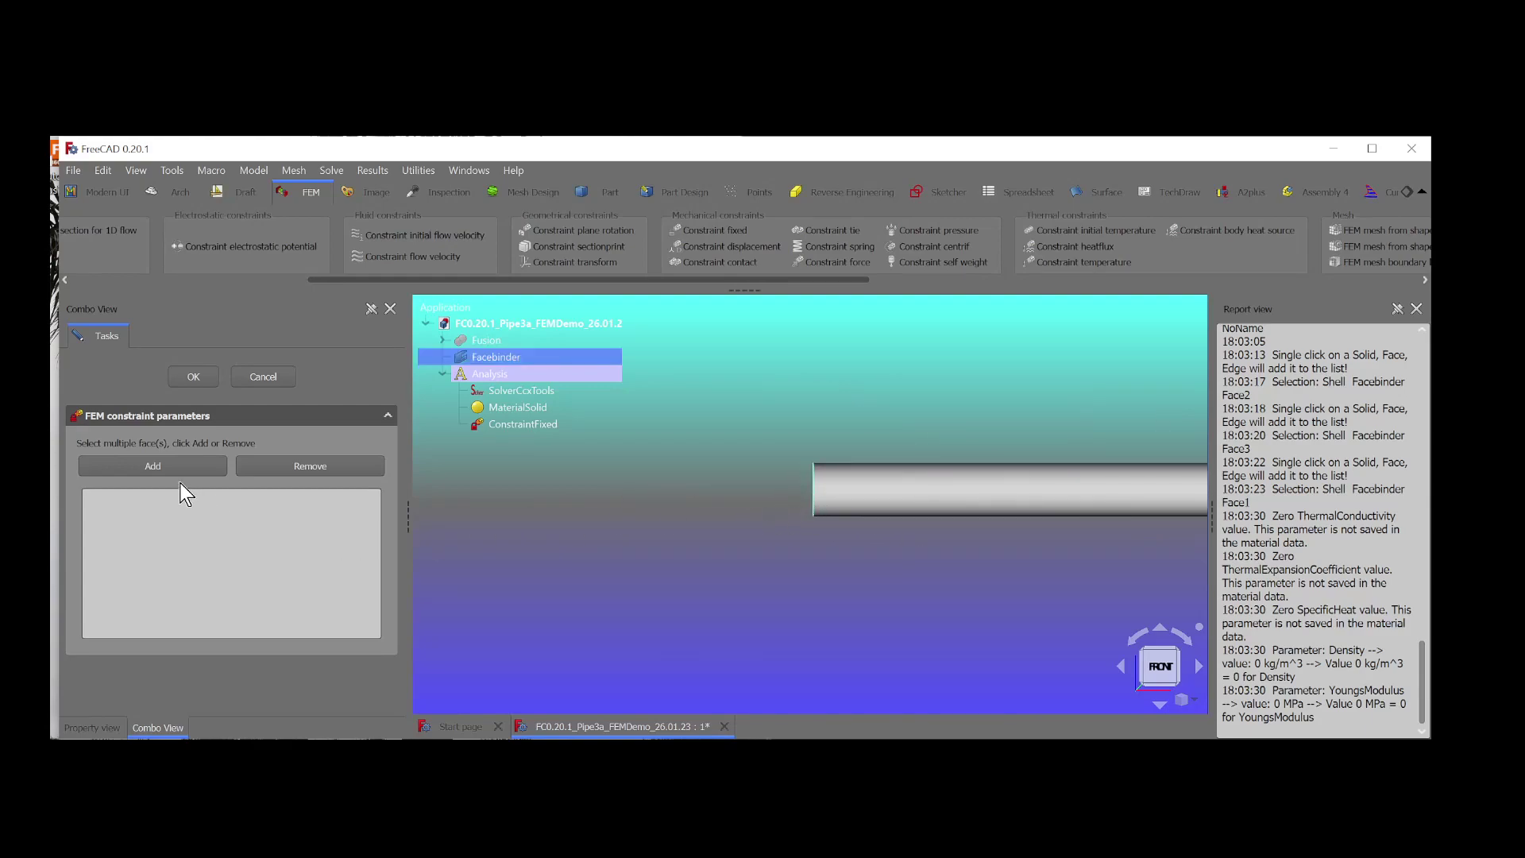
{"action": "left_click", "coordinate": [671, 502]}
{"action": "left_click", "coordinate": [812, 499]}
{"action": "scroll", "coordinate": [769, 561], "scroll_direction": "down", "scroll_amount": 3}
{"action": "scroll", "coordinate": [1075, 556], "scroll_direction": "up", "scroll_amount": 5}
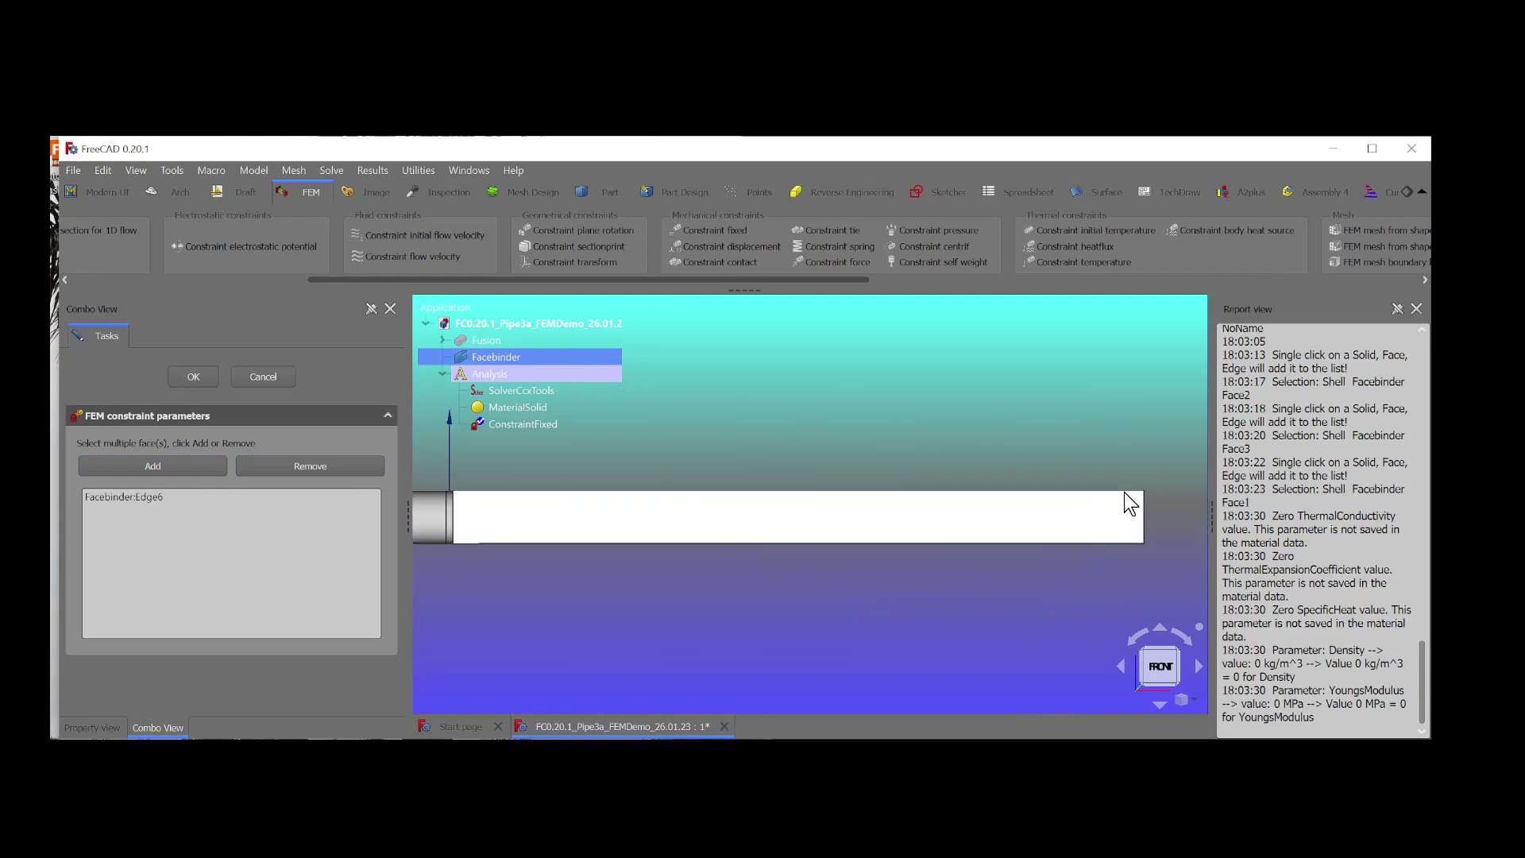
{"action": "left_click", "coordinate": [1137, 534]}
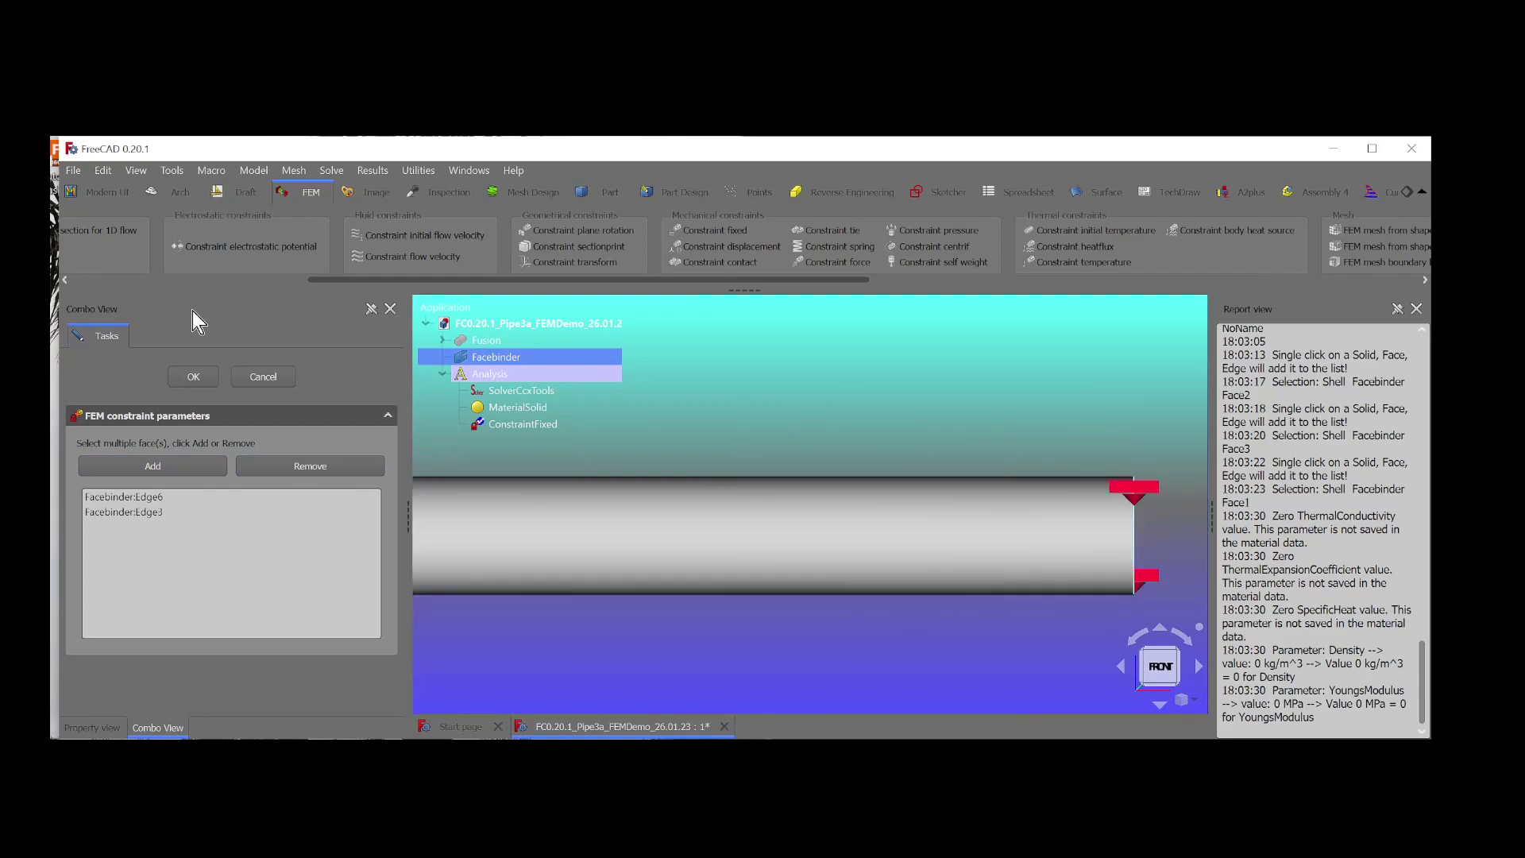
{"action": "left_click", "coordinate": [193, 379]}
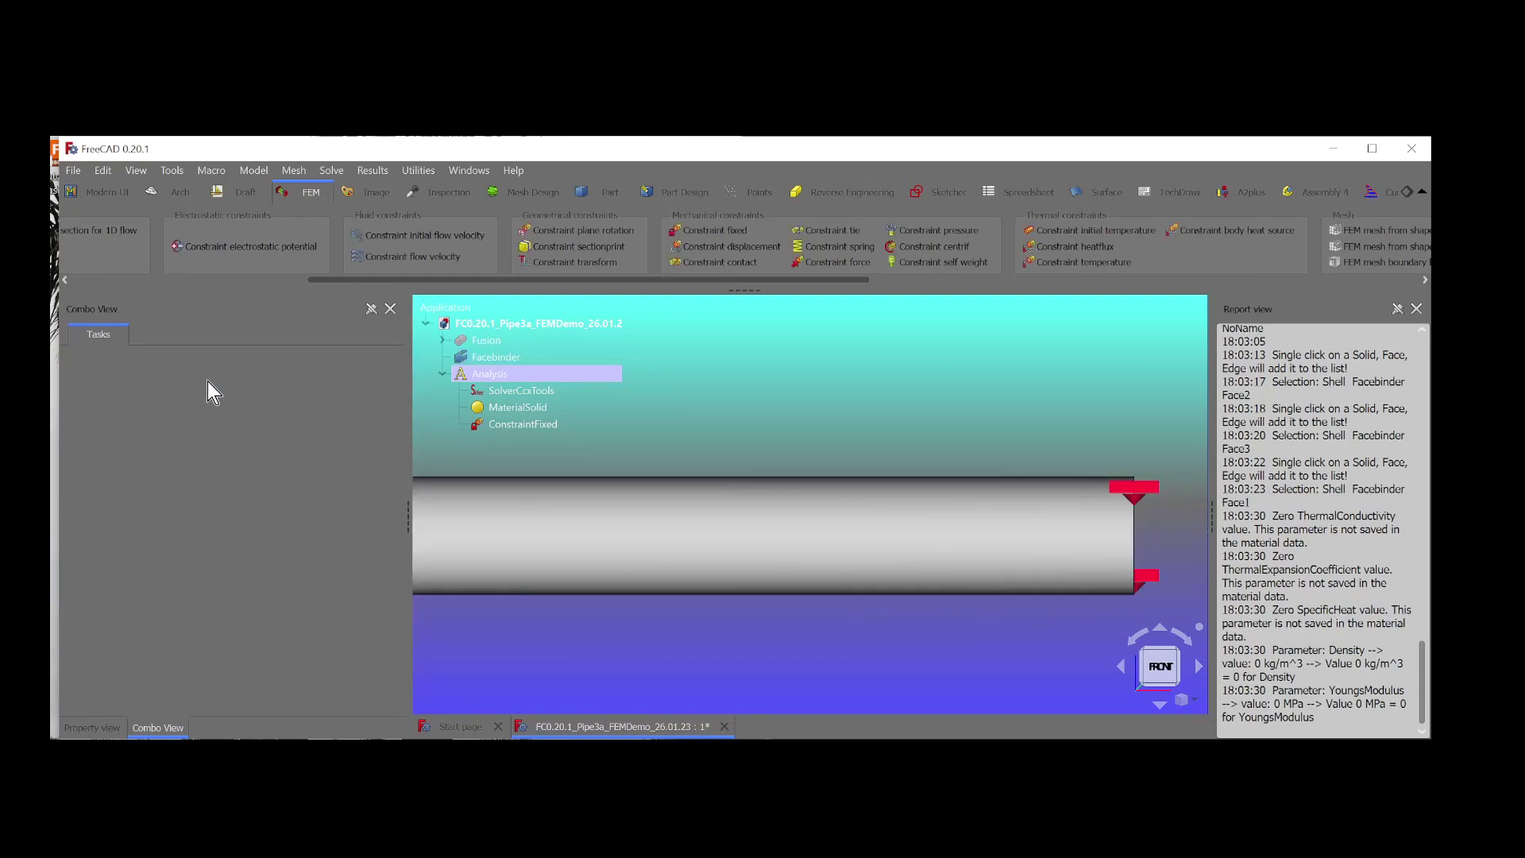
Apply a reversed, downward 1400 N force to the Facebinder's ring face Face3.
{"action": "left_click", "coordinate": [813, 264]}
{"action": "right_click", "coordinate": [919, 388]}
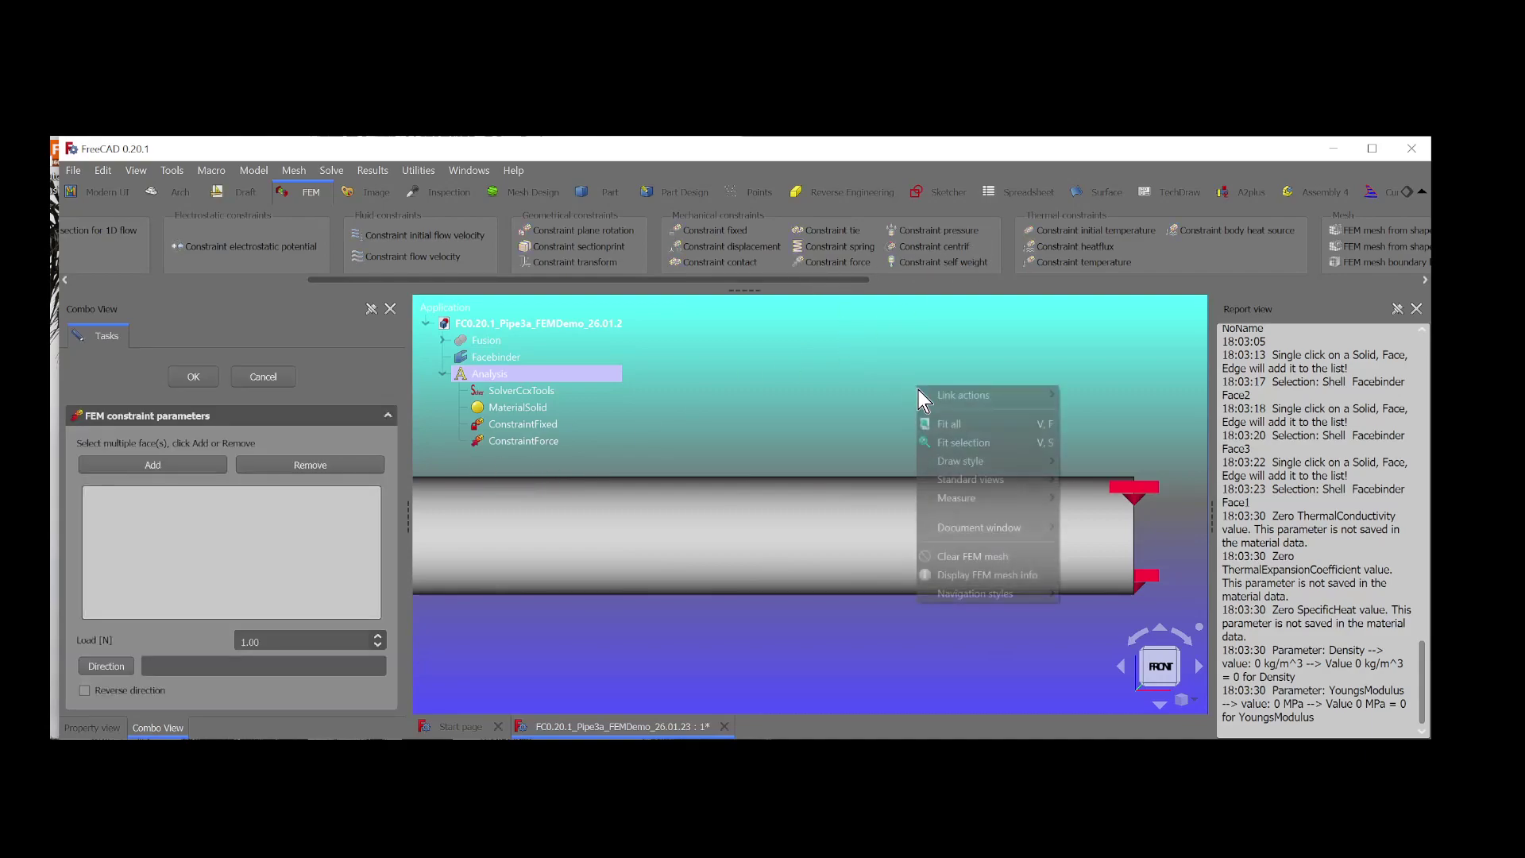
{"action": "left_click", "coordinate": [945, 424]}
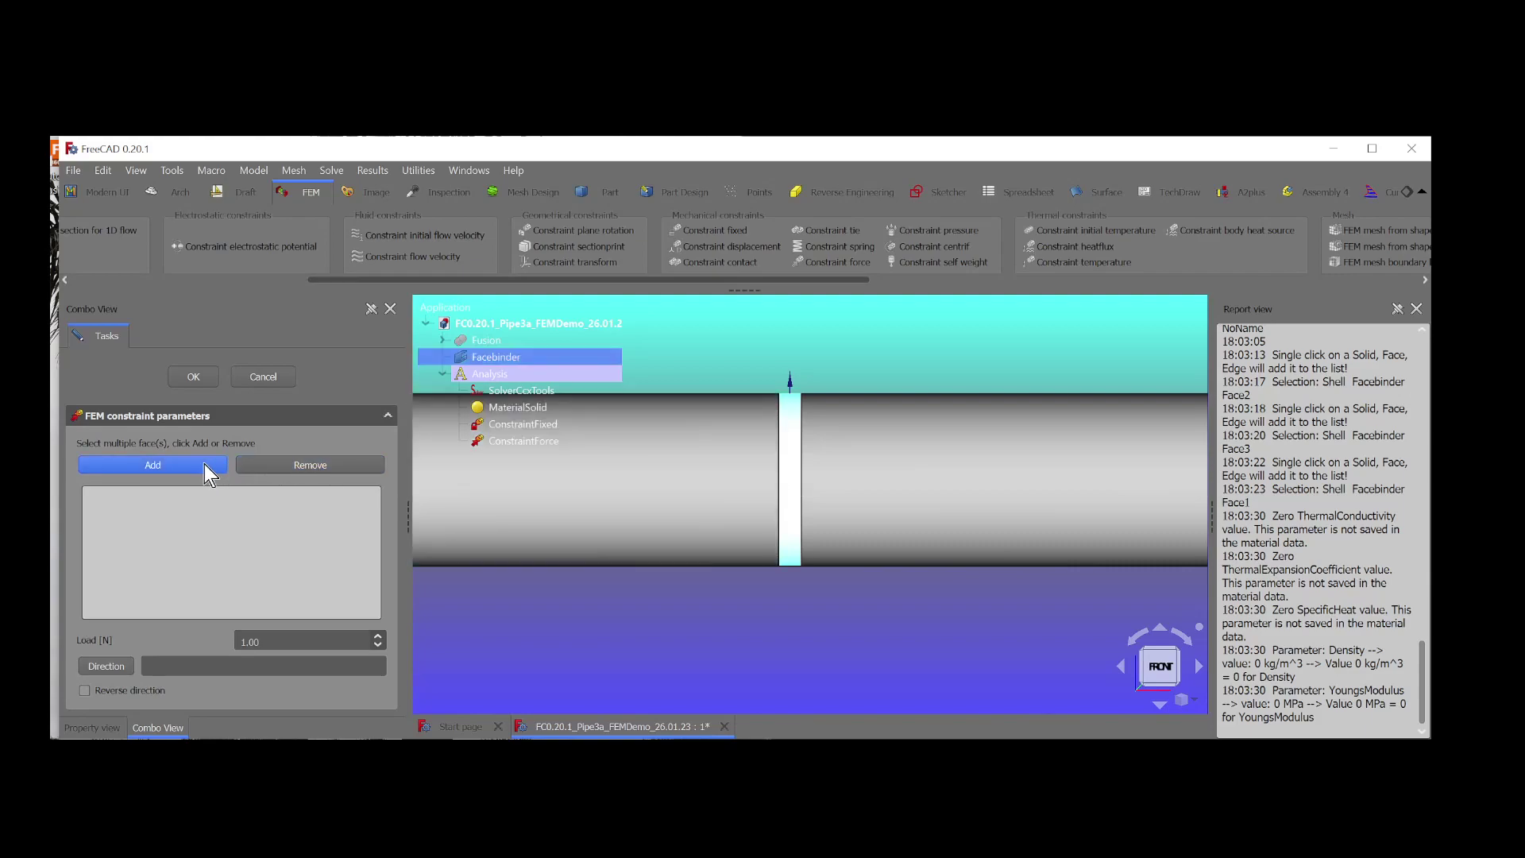
{"action": "left_click", "coordinate": [789, 487]}
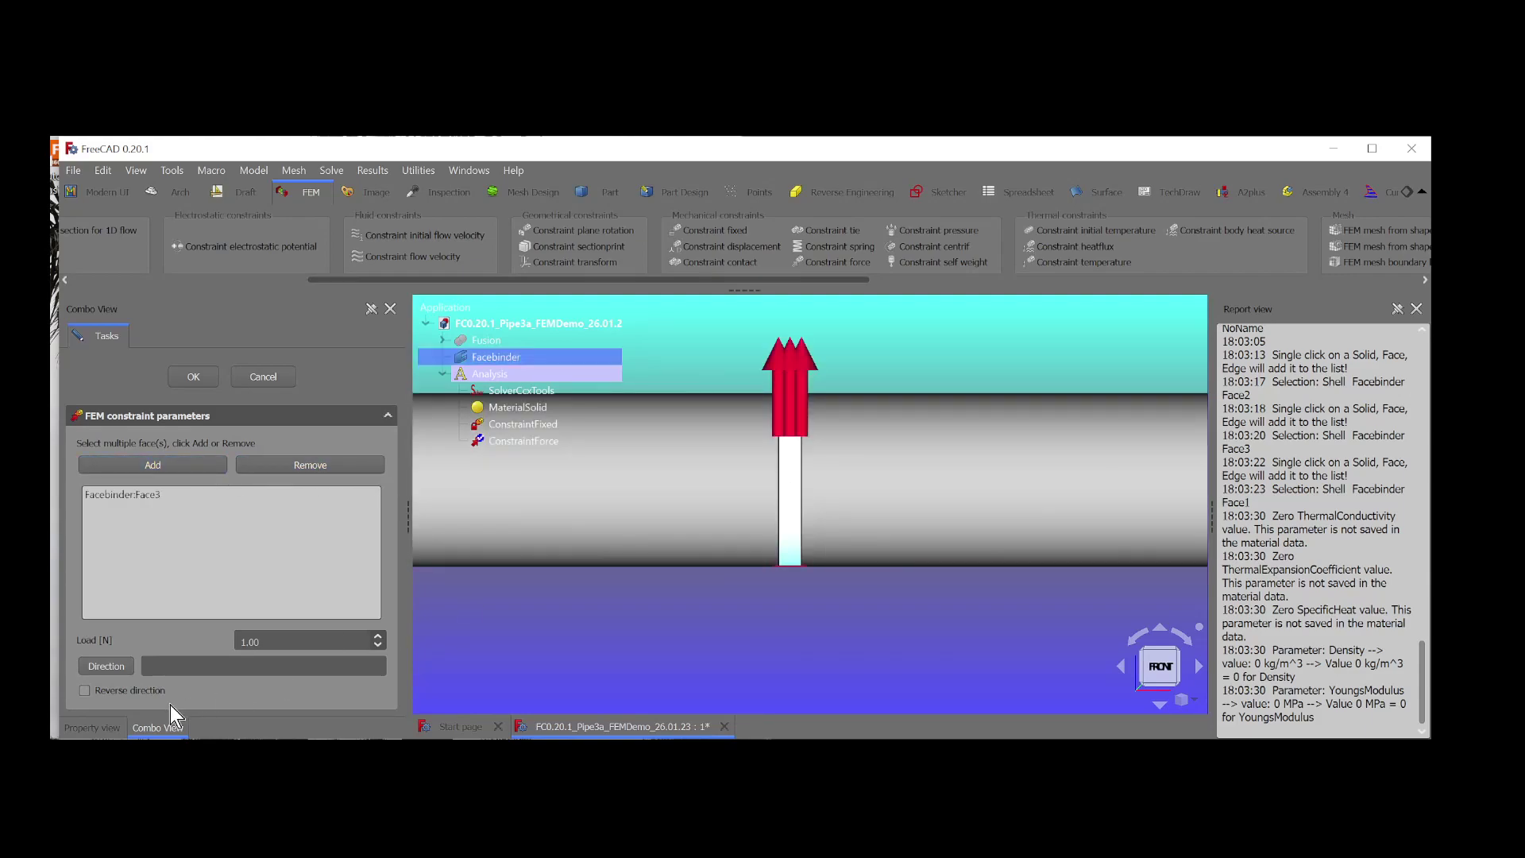
{"action": "left_click", "coordinate": [84, 689]}
{"action": "left_click_drag", "start_coordinate": [278, 642], "coordinate": [222, 640]}
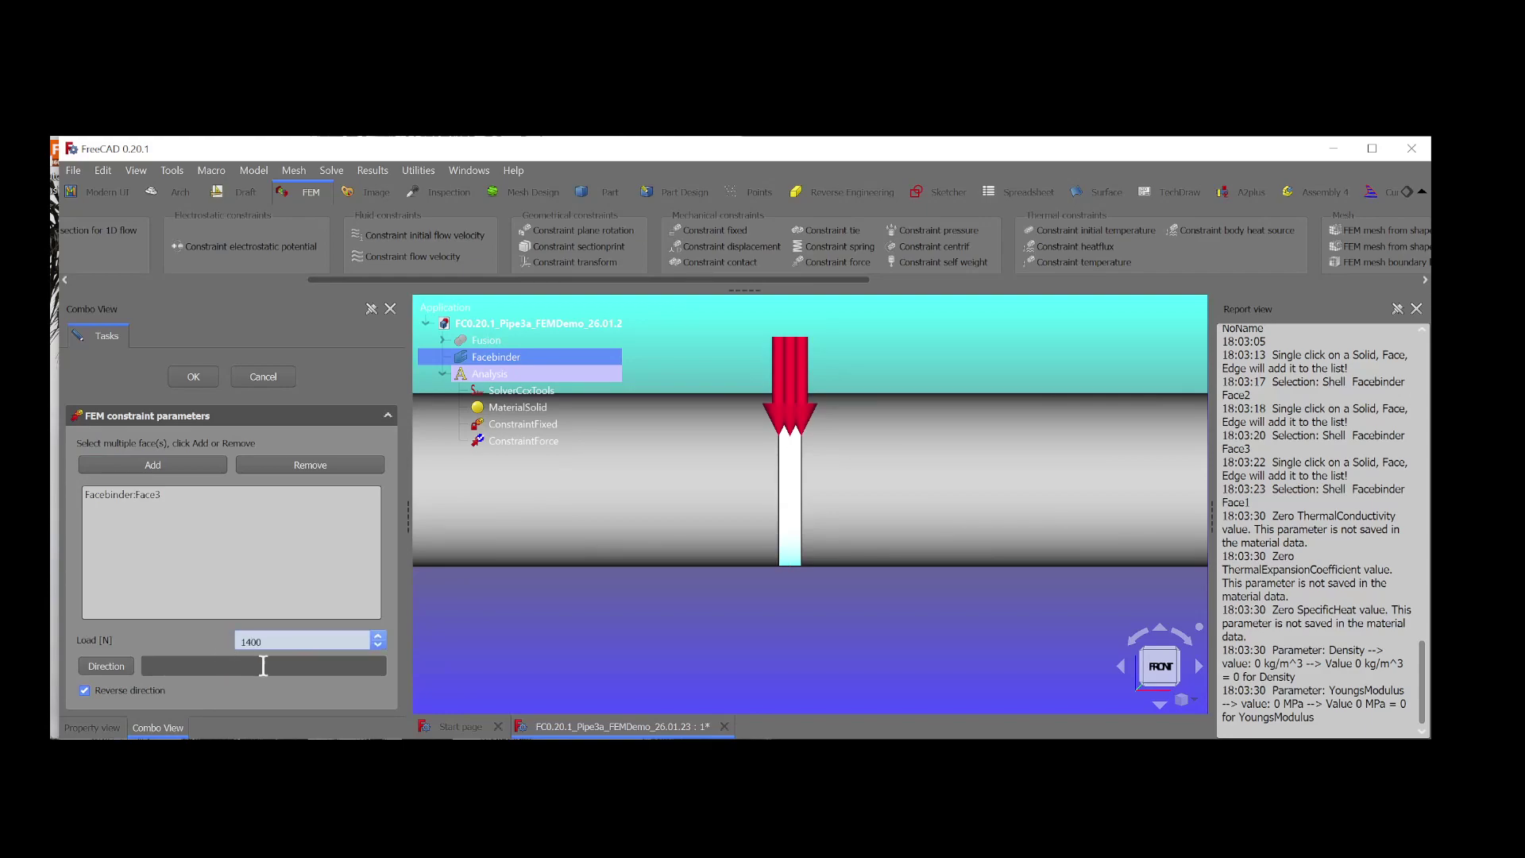
{"action": "left_click", "coordinate": [206, 382]}
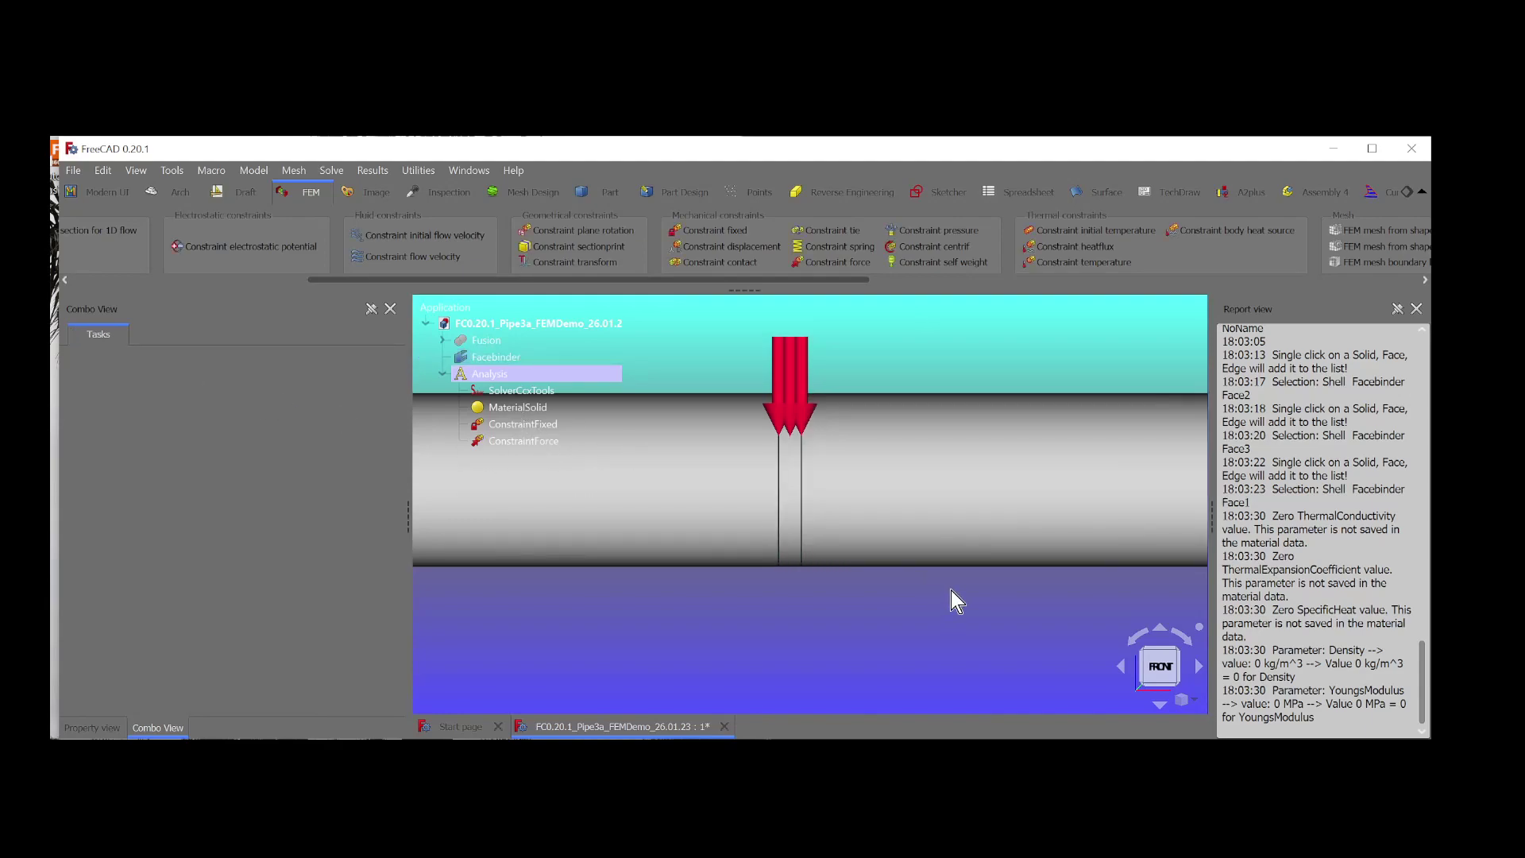
{"action": "scroll", "coordinate": [951, 591], "scroll_direction": "down", "scroll_amount": 5}
Create a Gmsh mesh of the Facebinder, run the mesher and accept the result.
{"action": "middle_click_drag", "start_coordinate": [769, 520], "coordinate": [914, 433]}
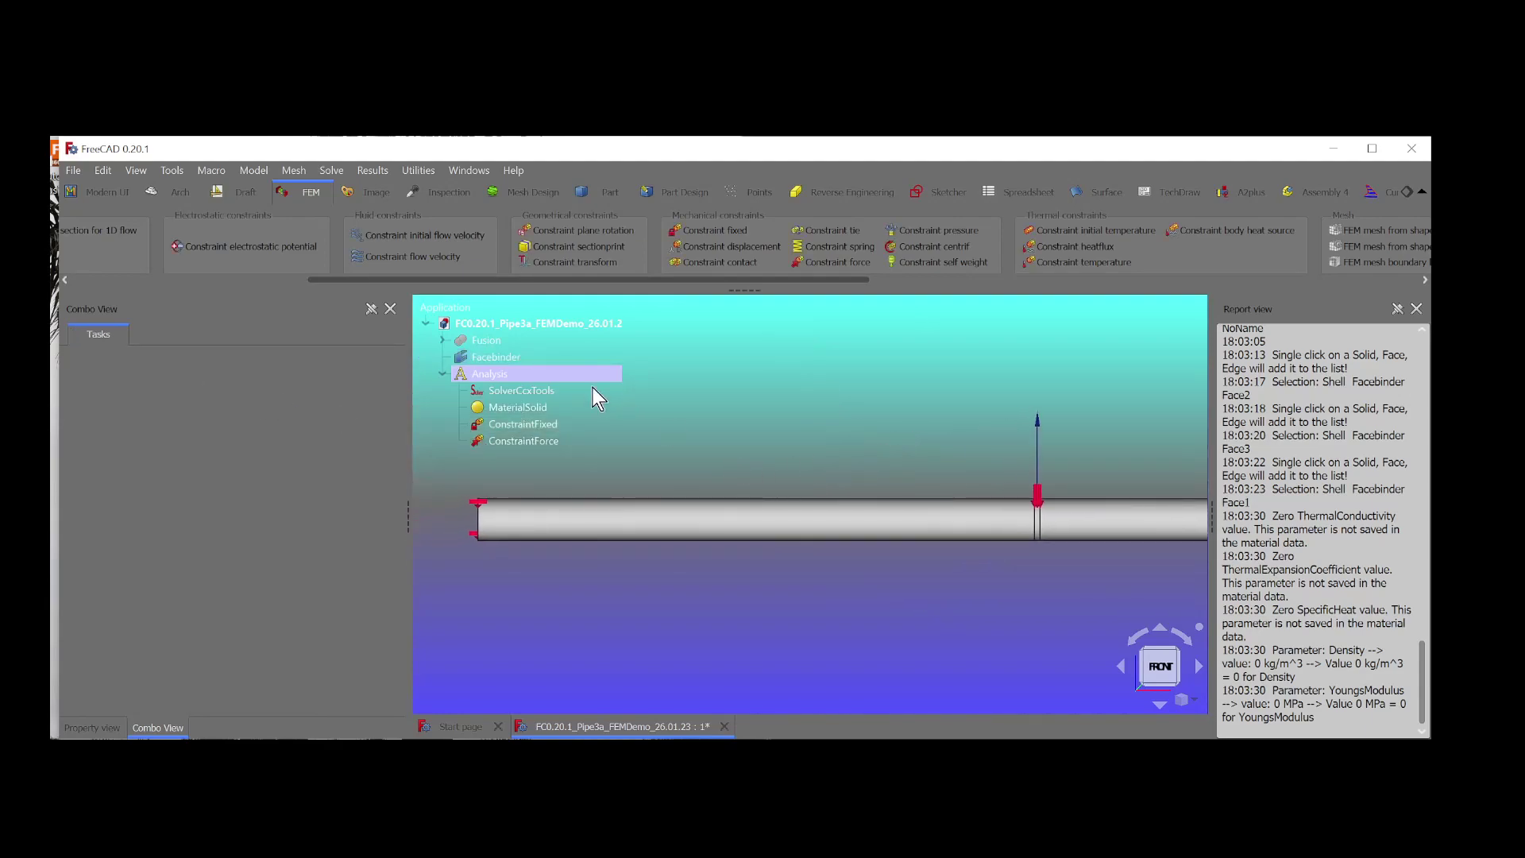
{"action": "left_click", "coordinate": [507, 360]}
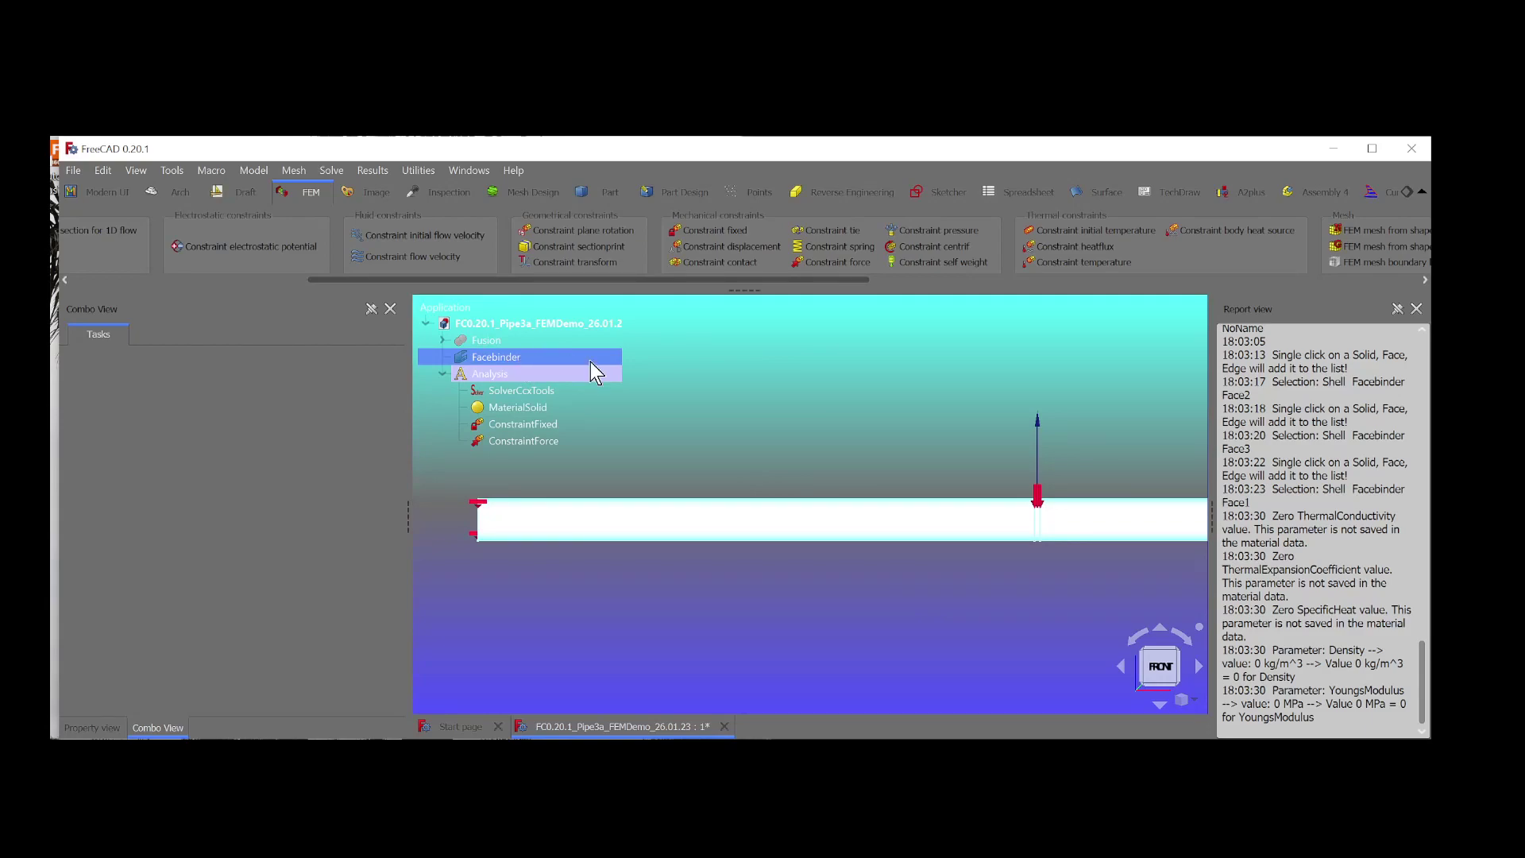
{"action": "left_click", "coordinate": [1347, 248]}
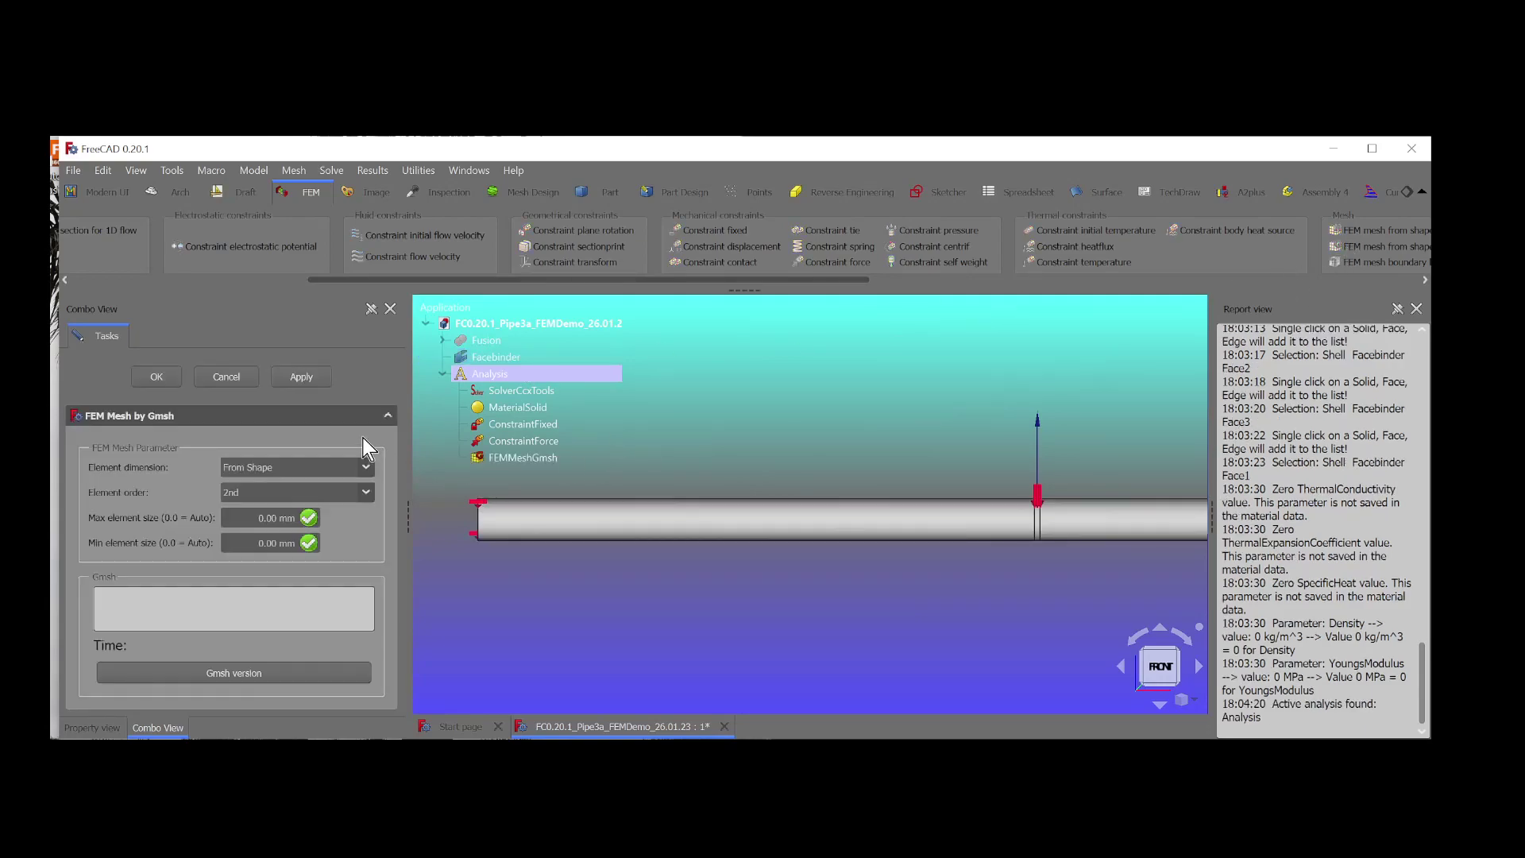
{"action": "left_click", "coordinate": [318, 378]}
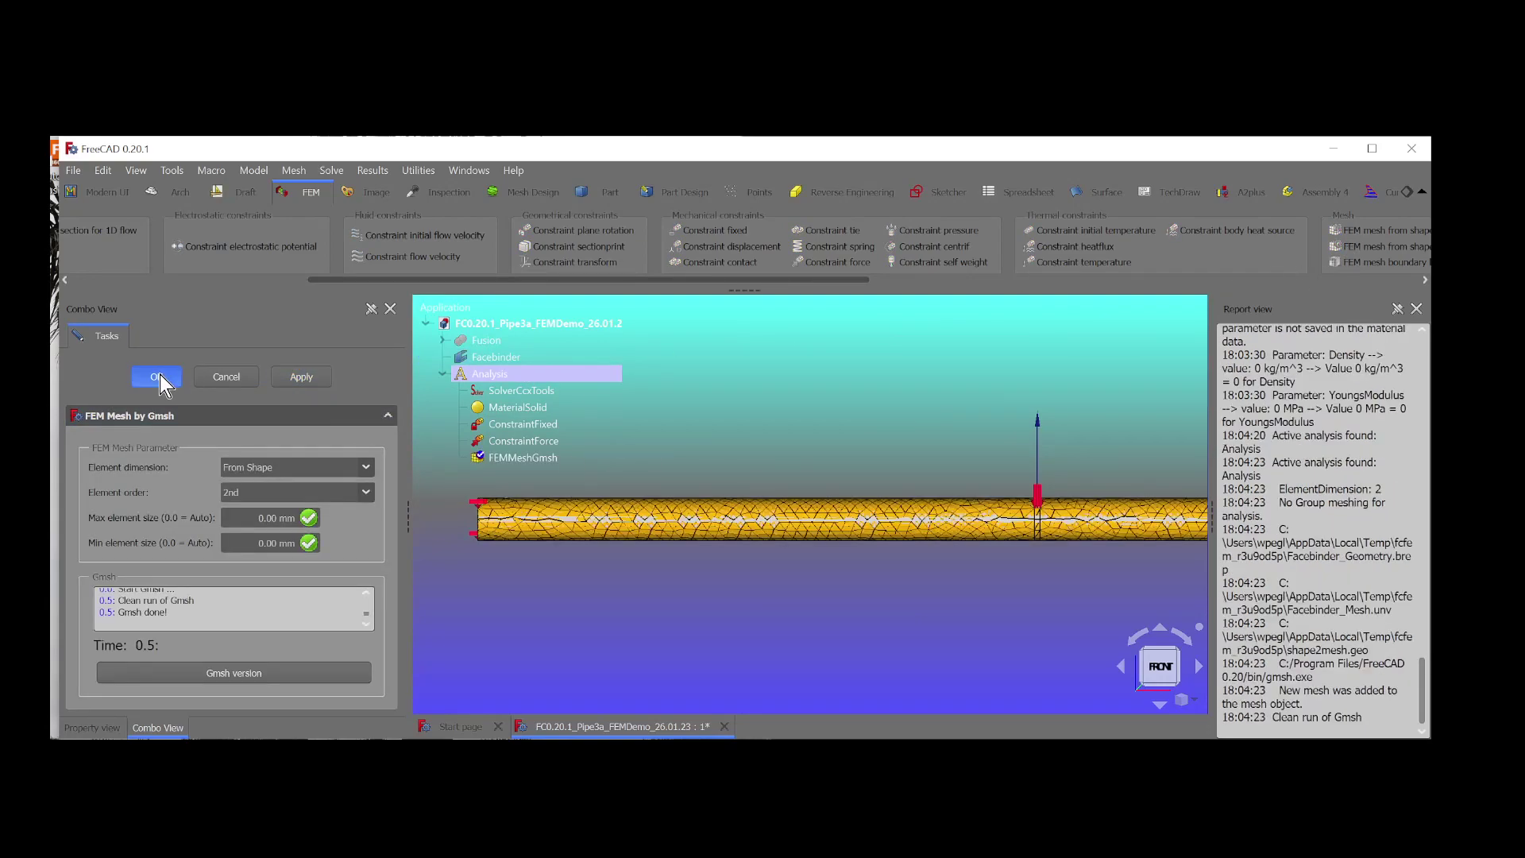
{"action": "left_click", "coordinate": [158, 378]}
{"action": "left_click", "coordinate": [561, 457]}
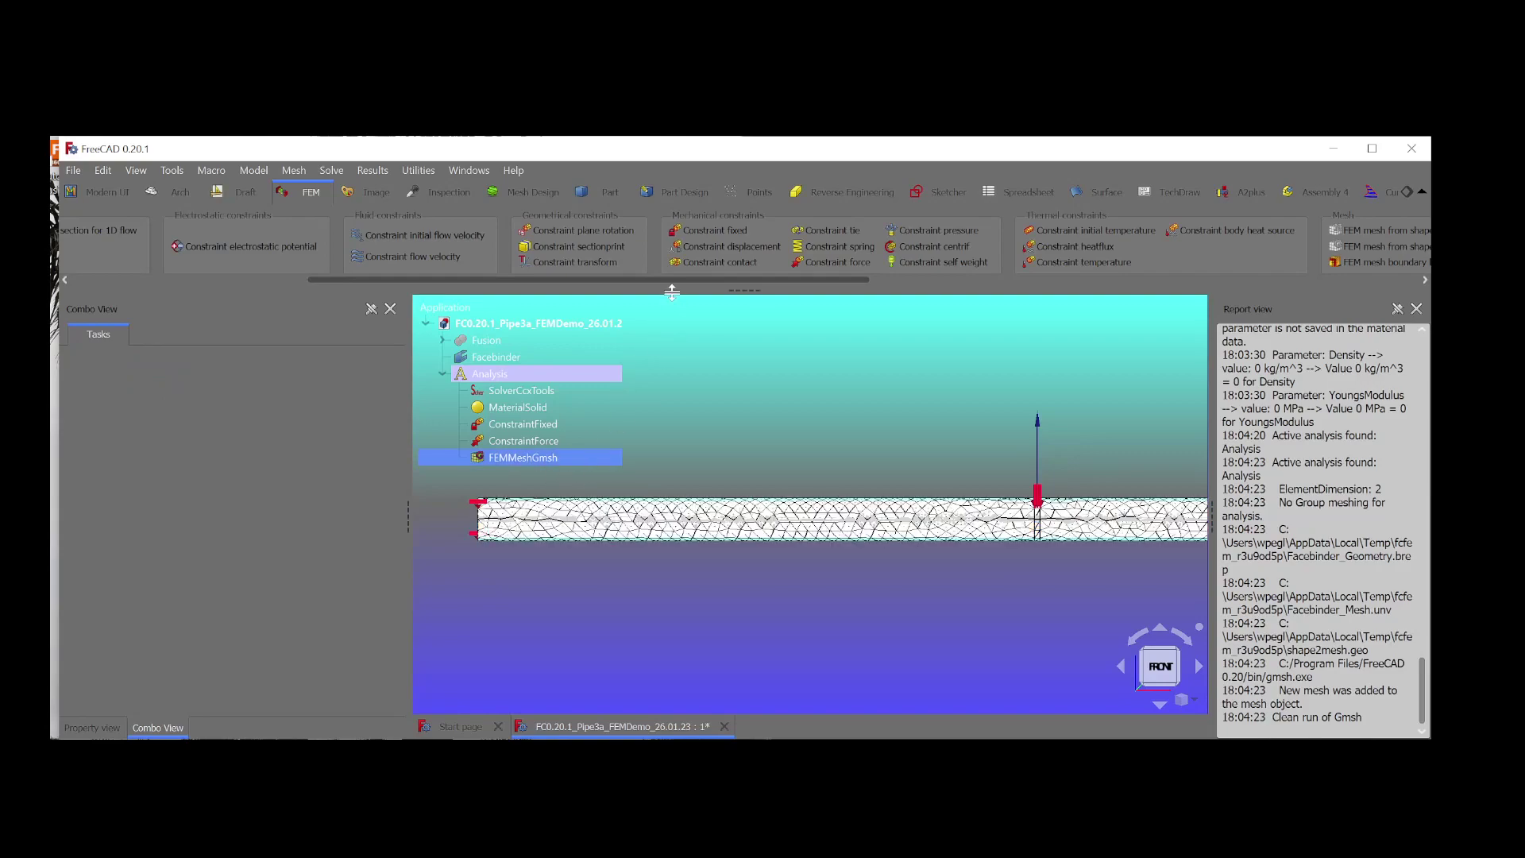
{"action": "left_click_drag", "start_coordinate": [675, 280], "coordinate": [405, 281]}
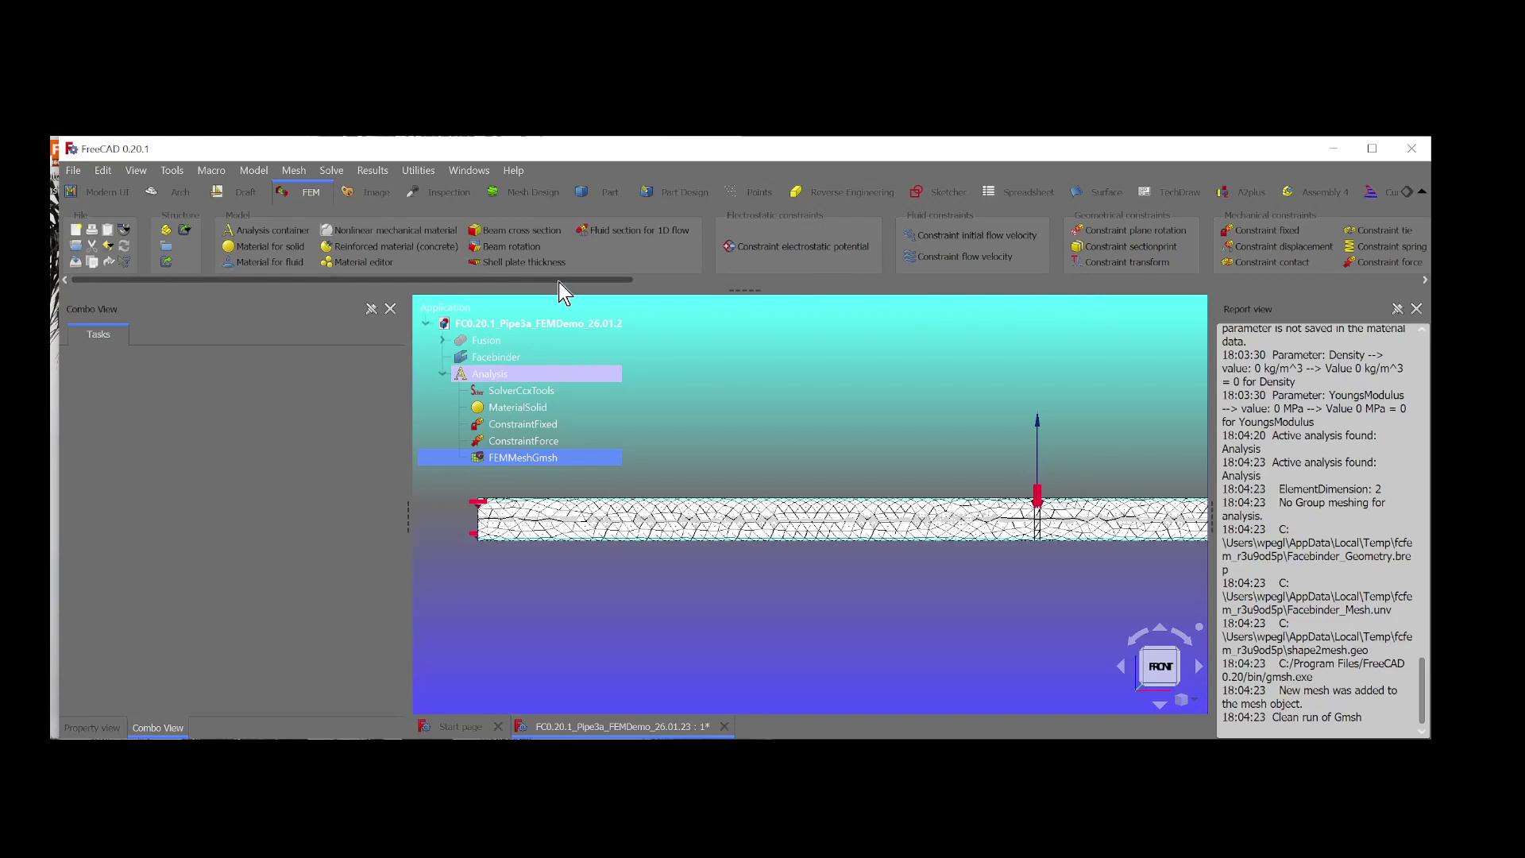
Add a shell thickness definition with a thickness of 2.0 mm.
{"action": "left_click", "coordinate": [536, 265]}
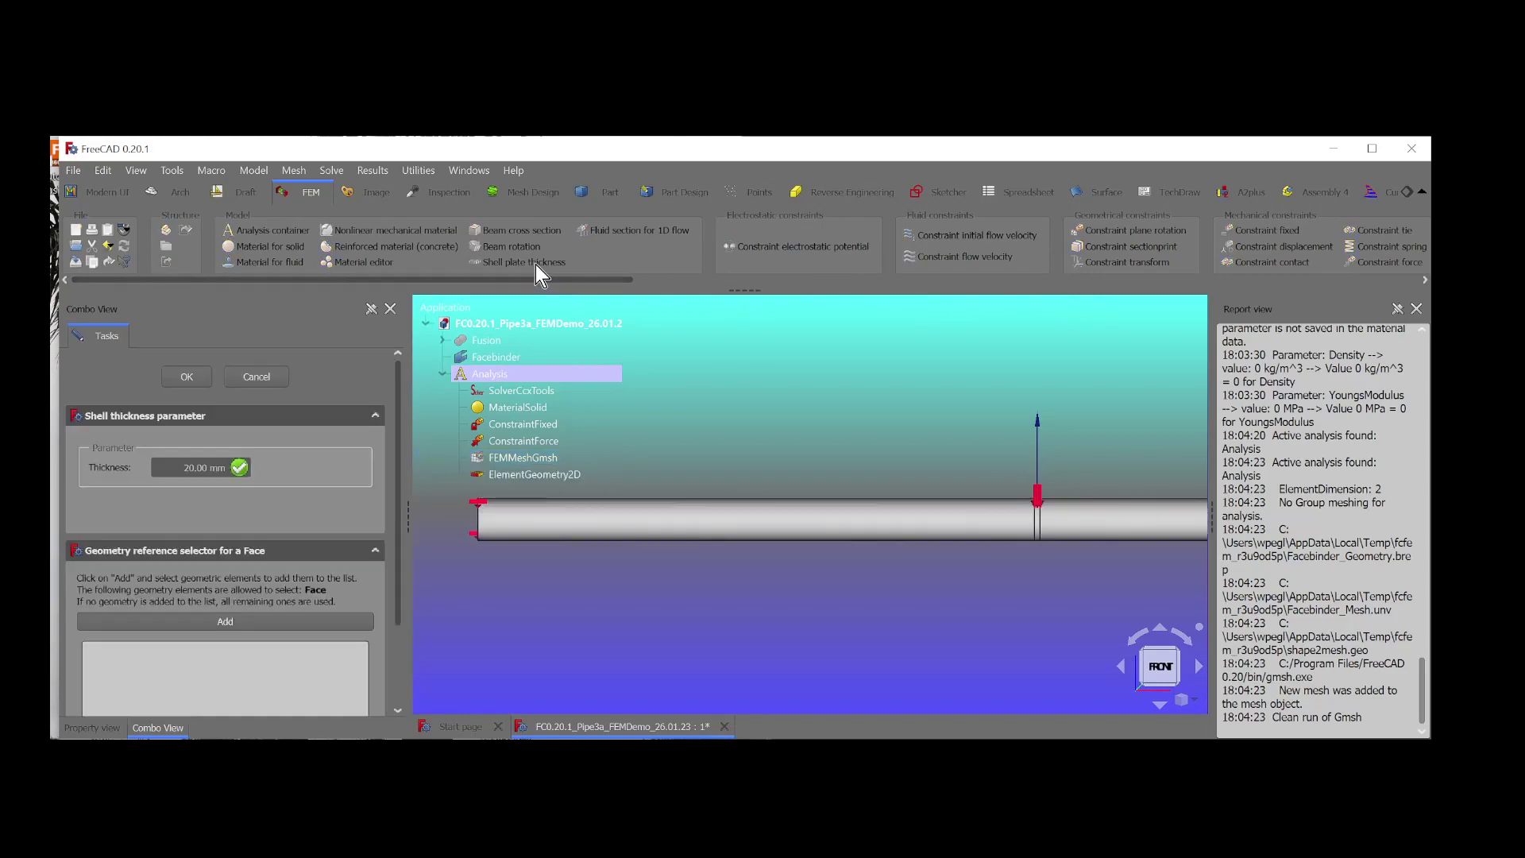
{"action": "left_click", "coordinate": [157, 464]}
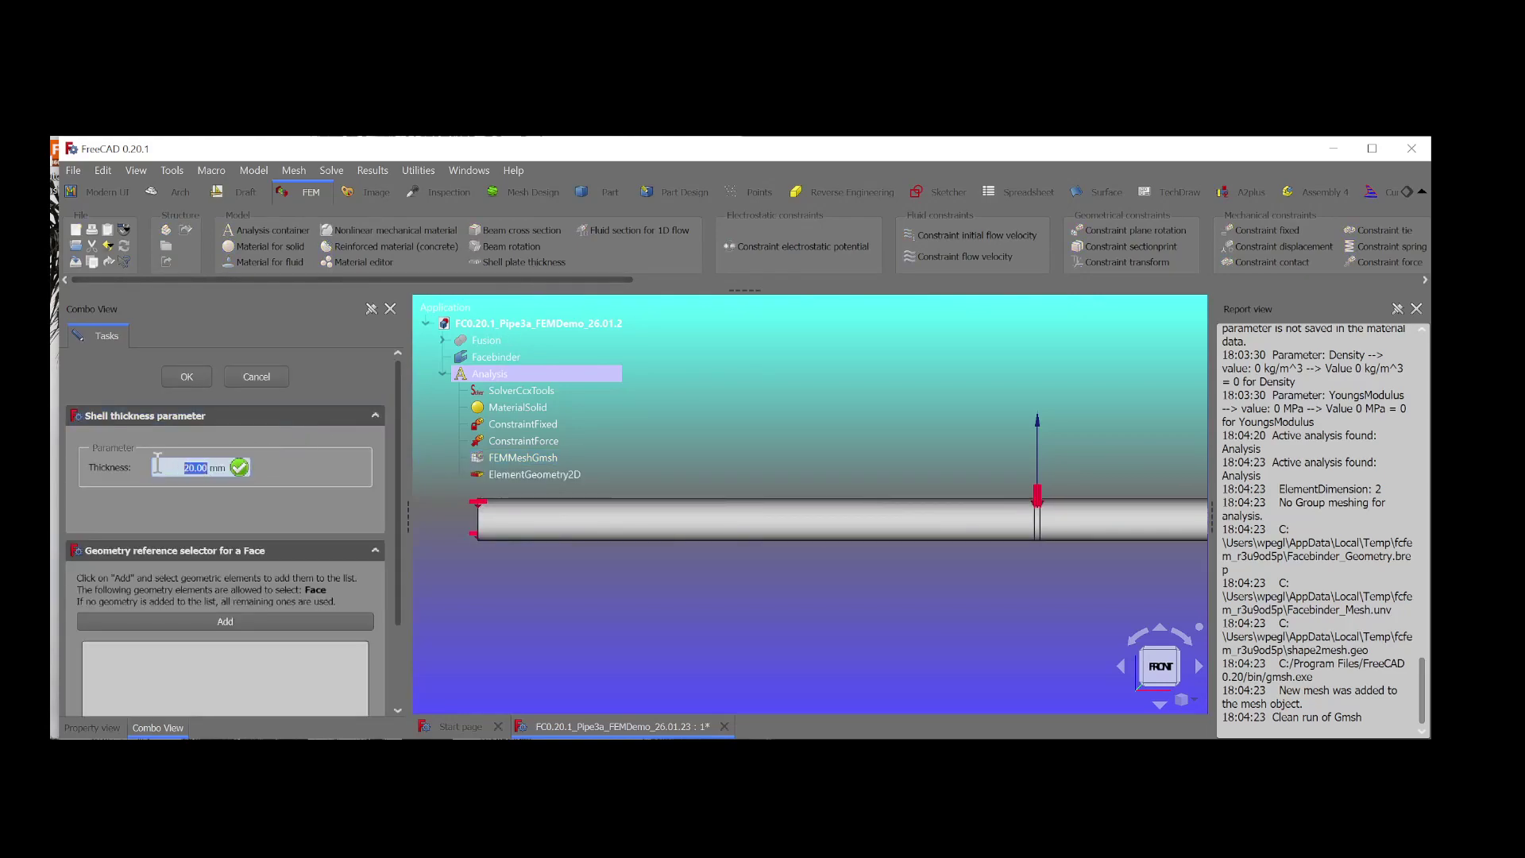
{"action": "type", "text": "2.0"}
Assign Facebinder faces Face2, Face3 and Face1 to the shell thickness and confirm.
{"action": "left_click", "coordinate": [214, 622]}
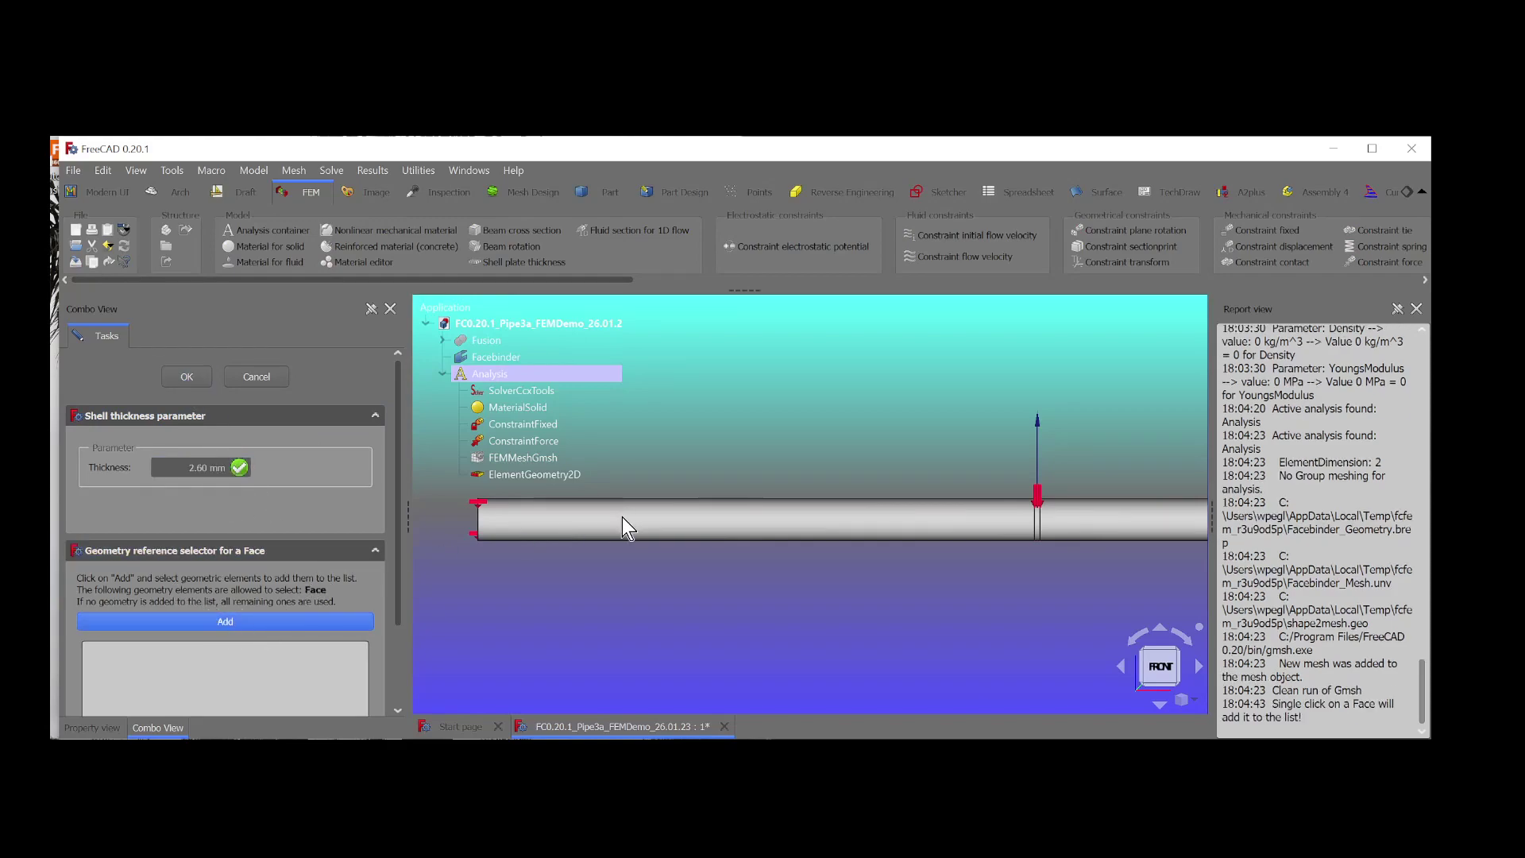
{"action": "left_click", "coordinate": [787, 521]}
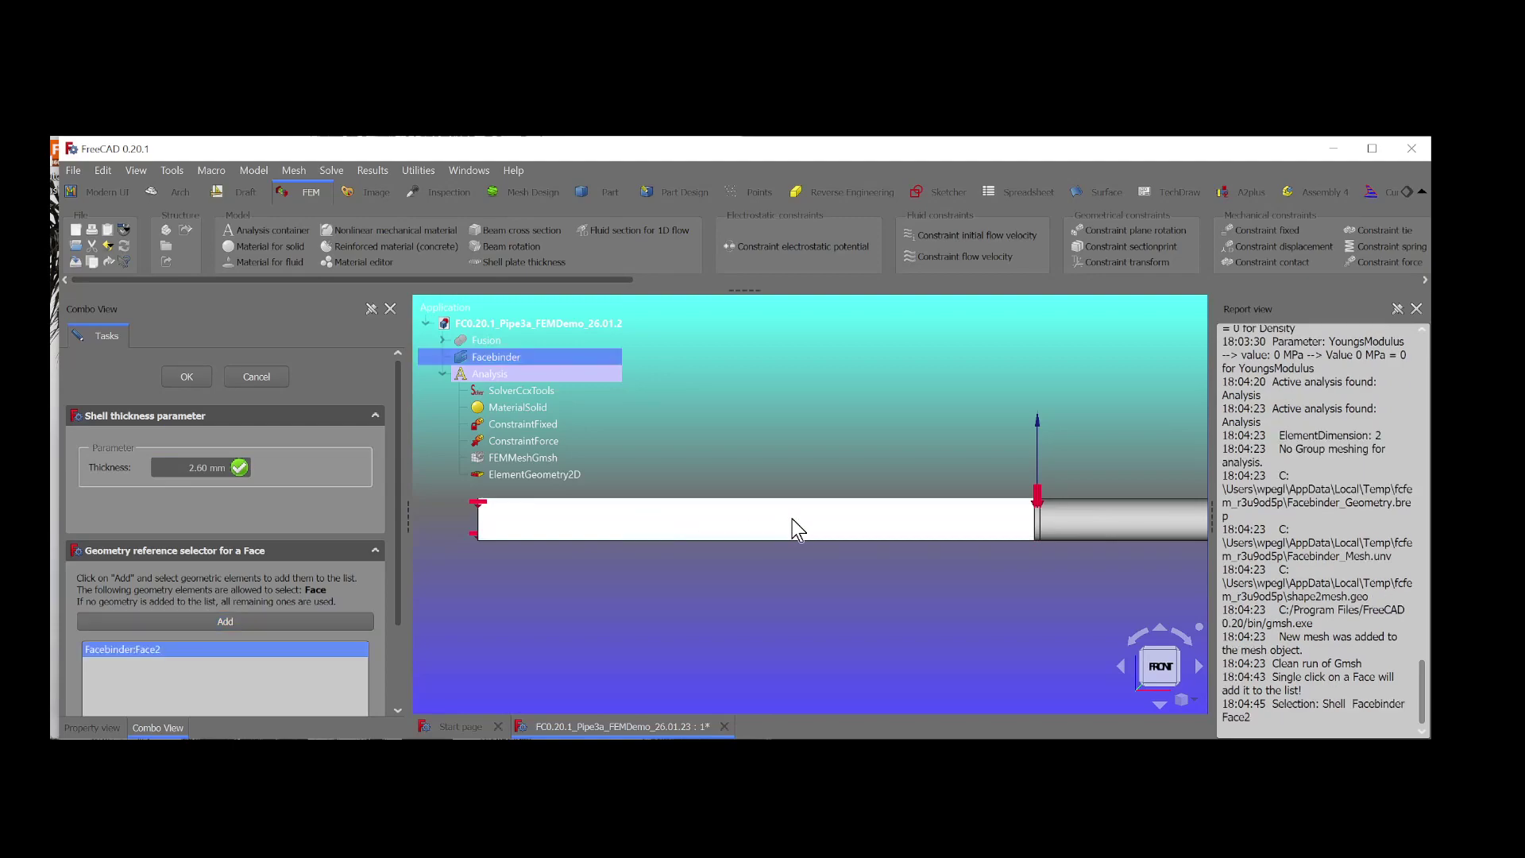
{"action": "left_click", "coordinate": [347, 624]}
{"action": "scroll", "coordinate": [1033, 525], "scroll_direction": "up", "scroll_amount": 5}
{"action": "left_click", "coordinate": [1007, 548]}
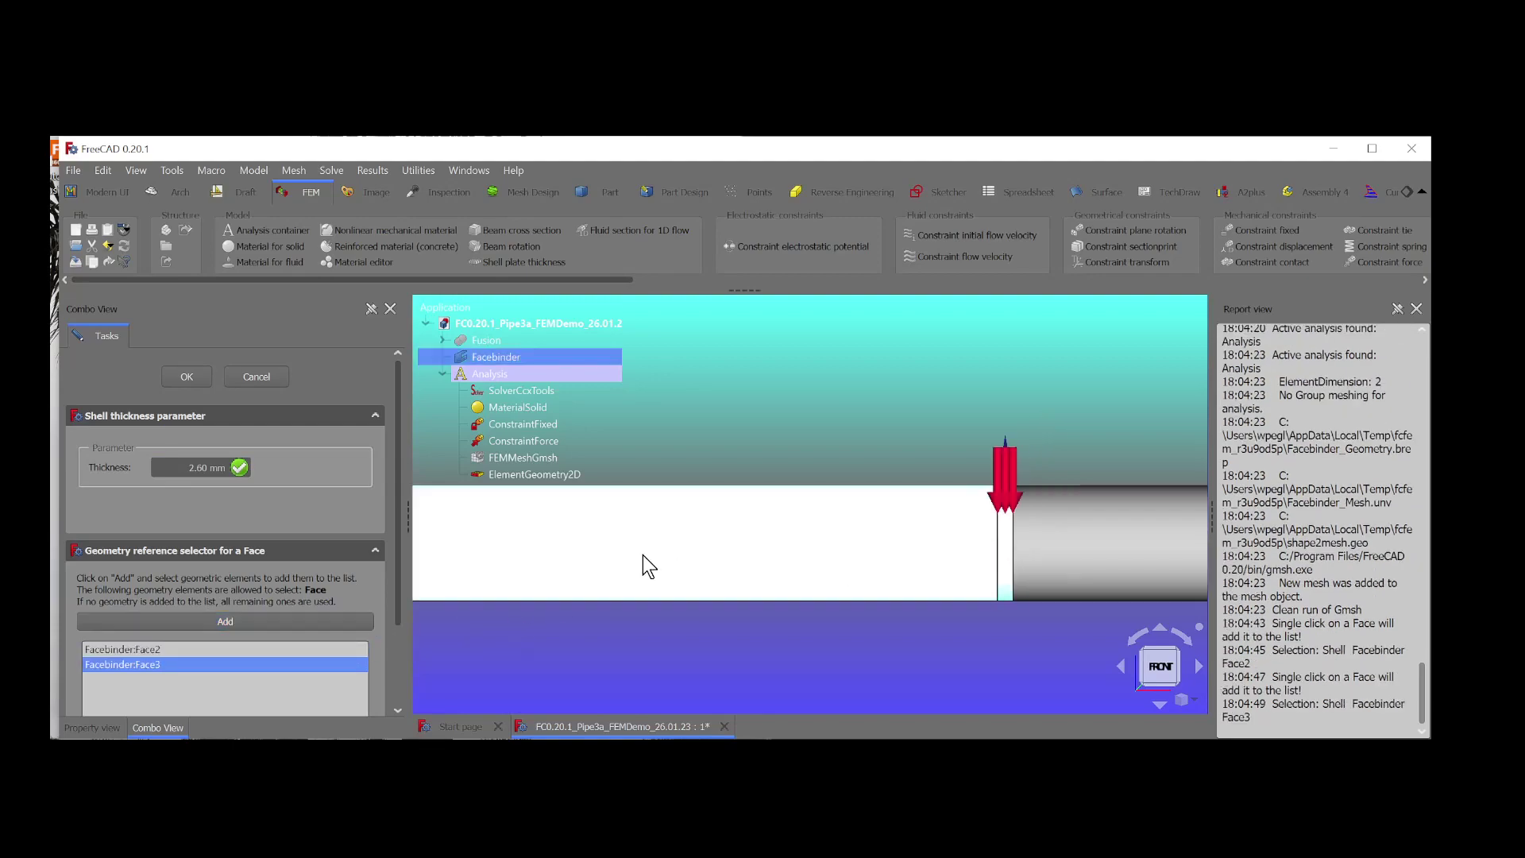
{"action": "left_click", "coordinate": [350, 623]}
{"action": "left_click", "coordinate": [1106, 555]}
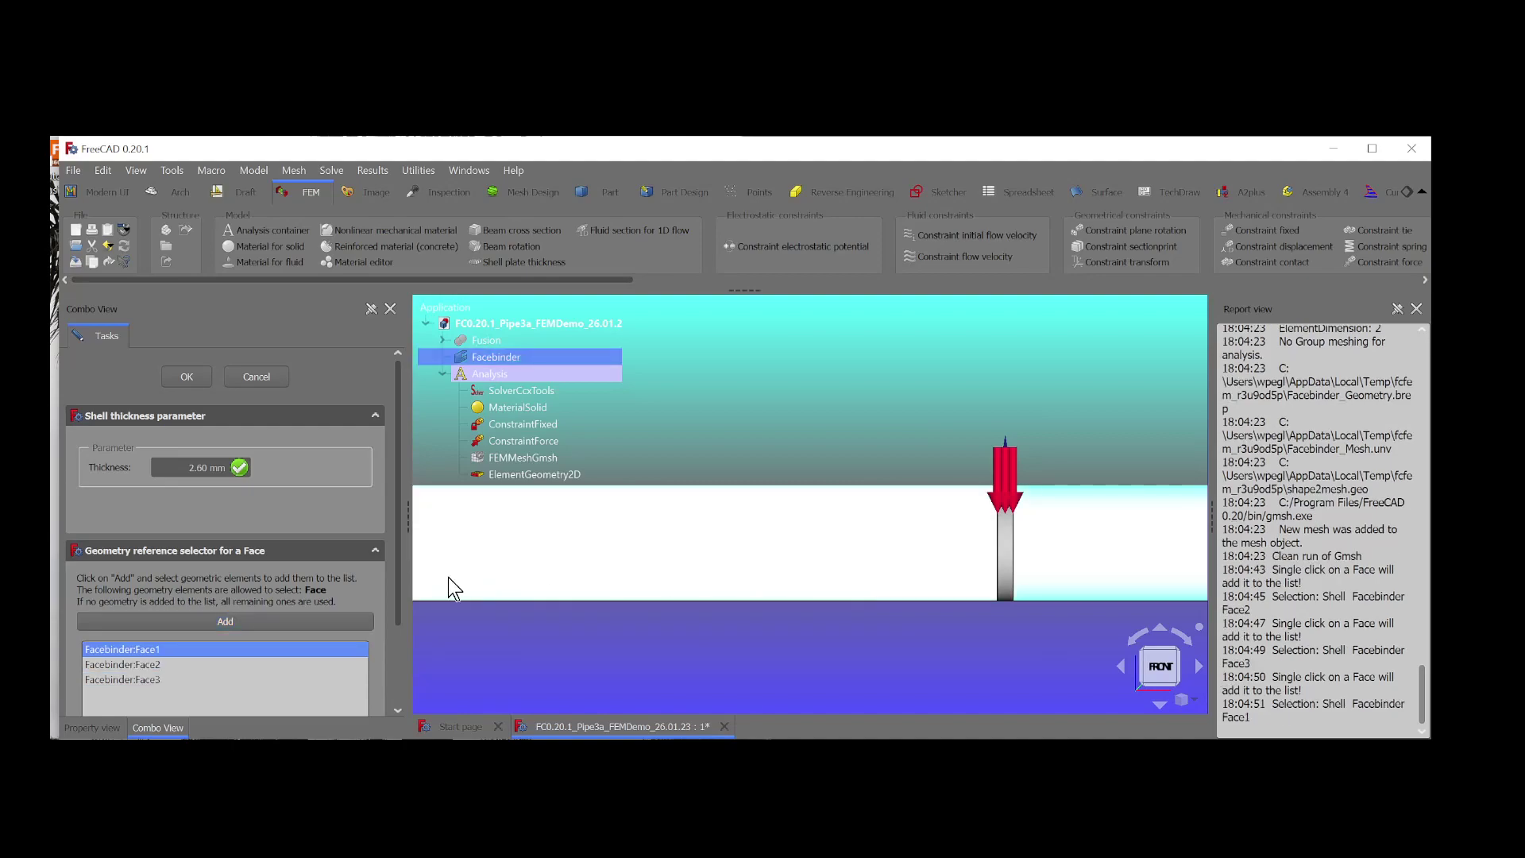
{"action": "left_click", "coordinate": [187, 376]}
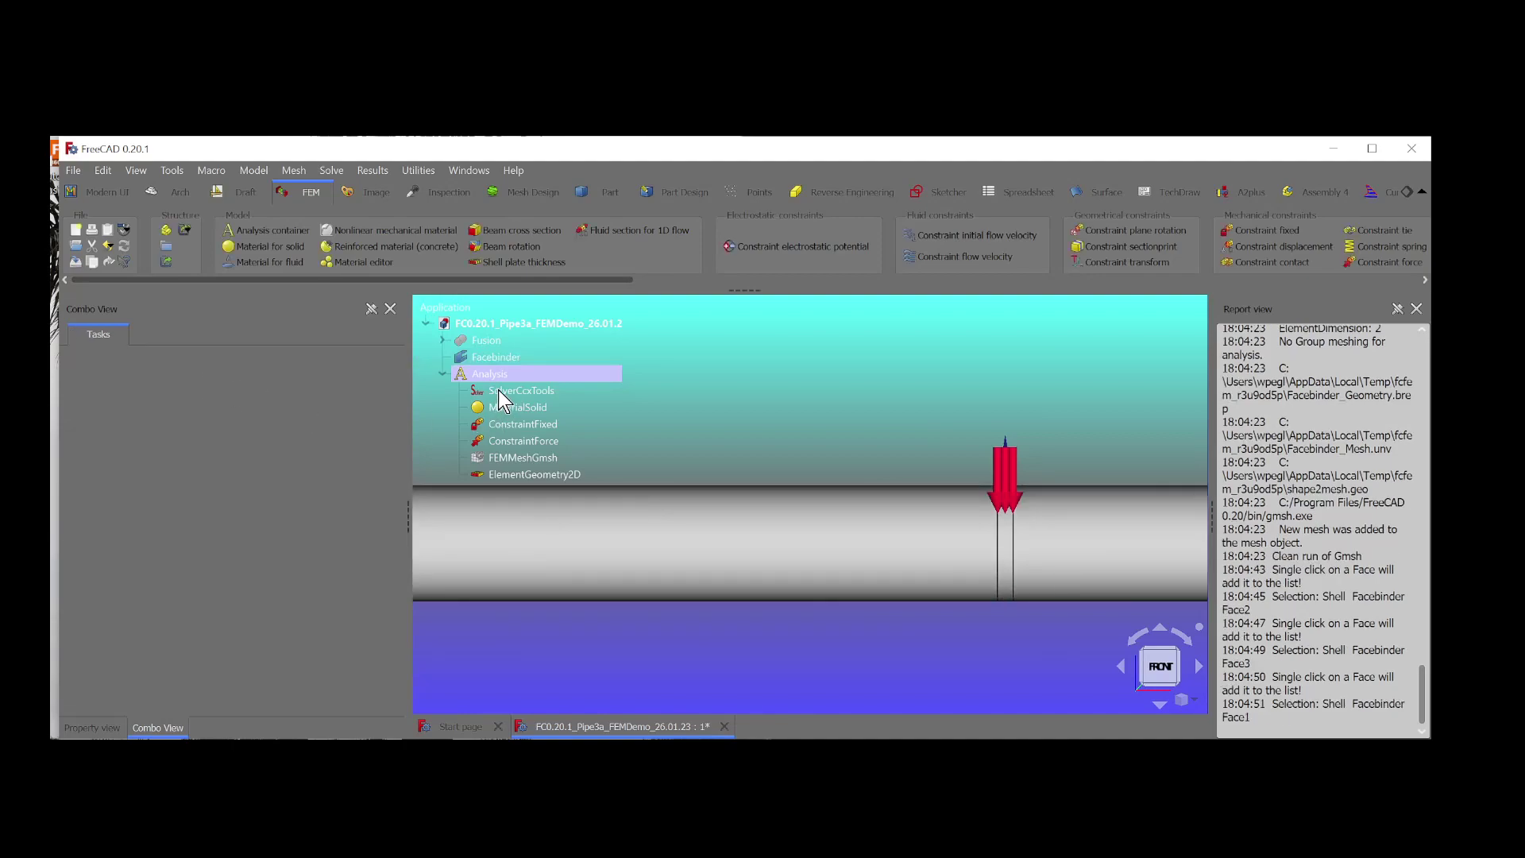
Write the .inp file, run CalculiX, then open the CCX_Results display settings.
{"action": "double_click", "coordinate": [500, 391]}
{"action": "left_click", "coordinate": [151, 590]}
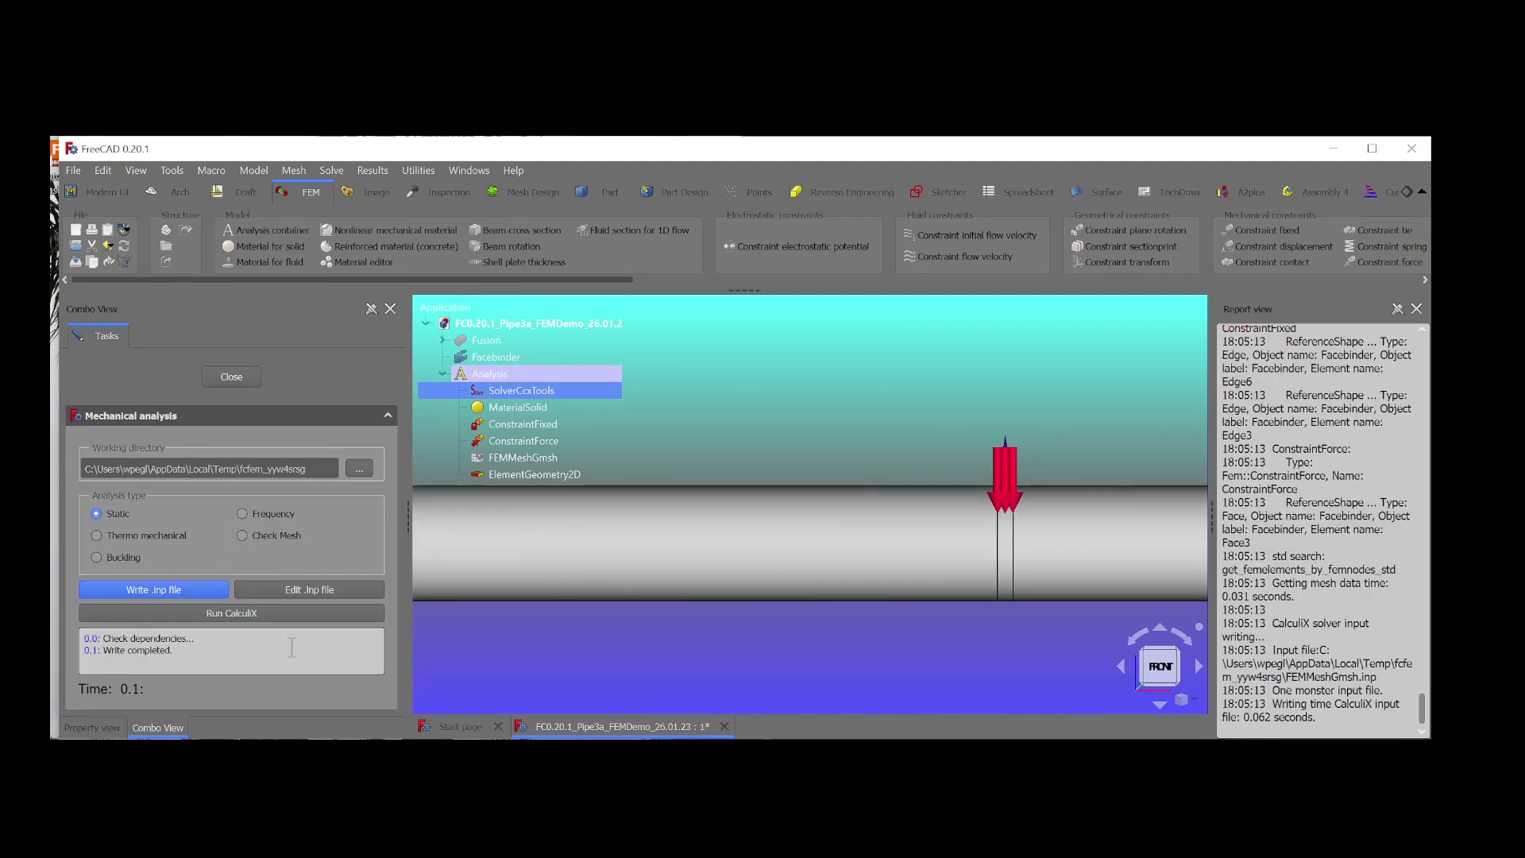
{"action": "left_click", "coordinate": [242, 612]}
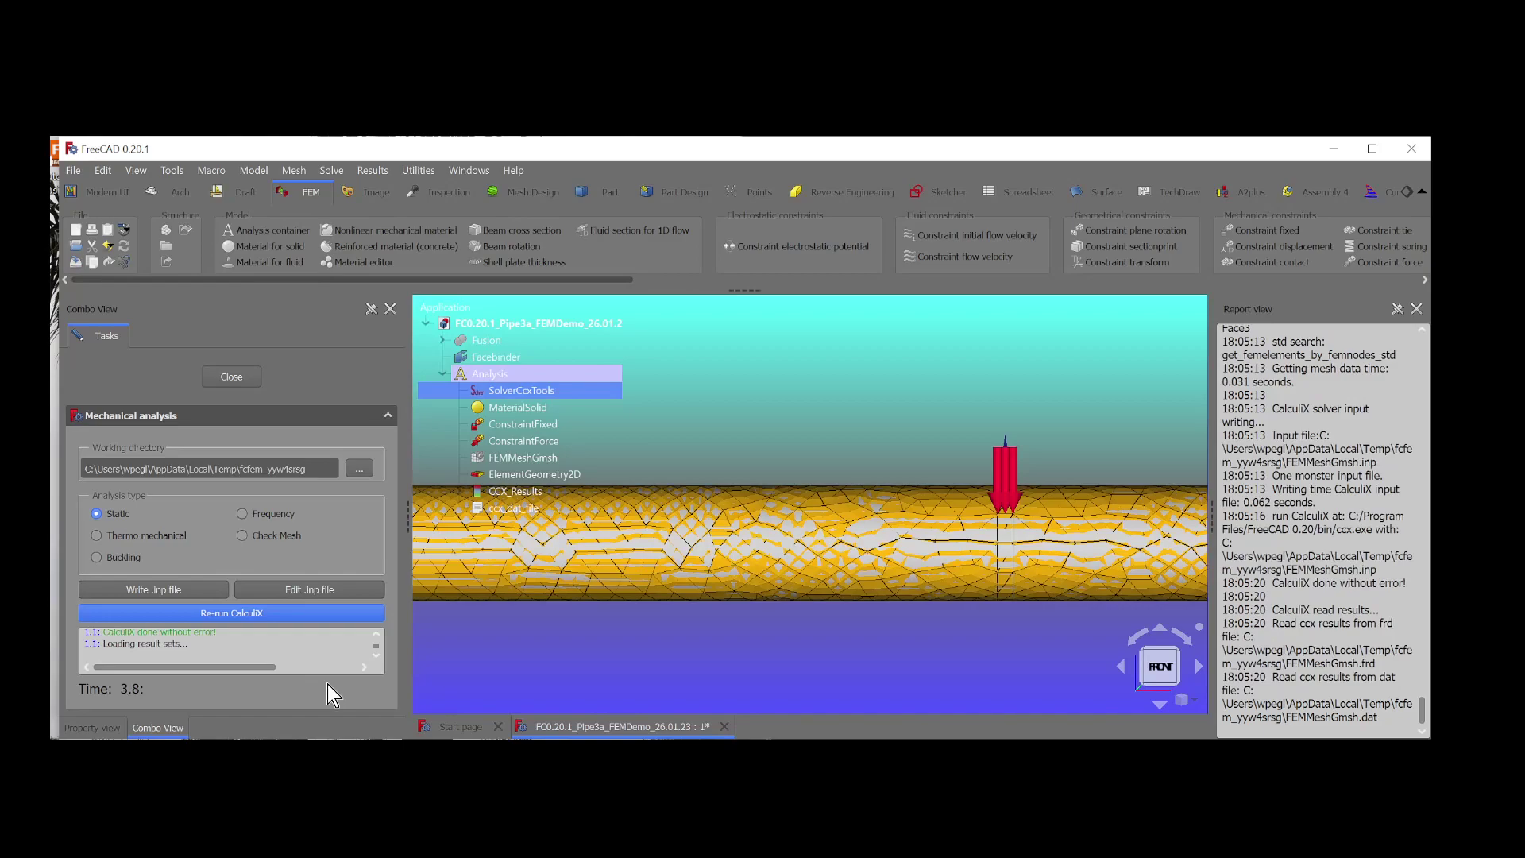
{"action": "left_click", "coordinate": [231, 377]}
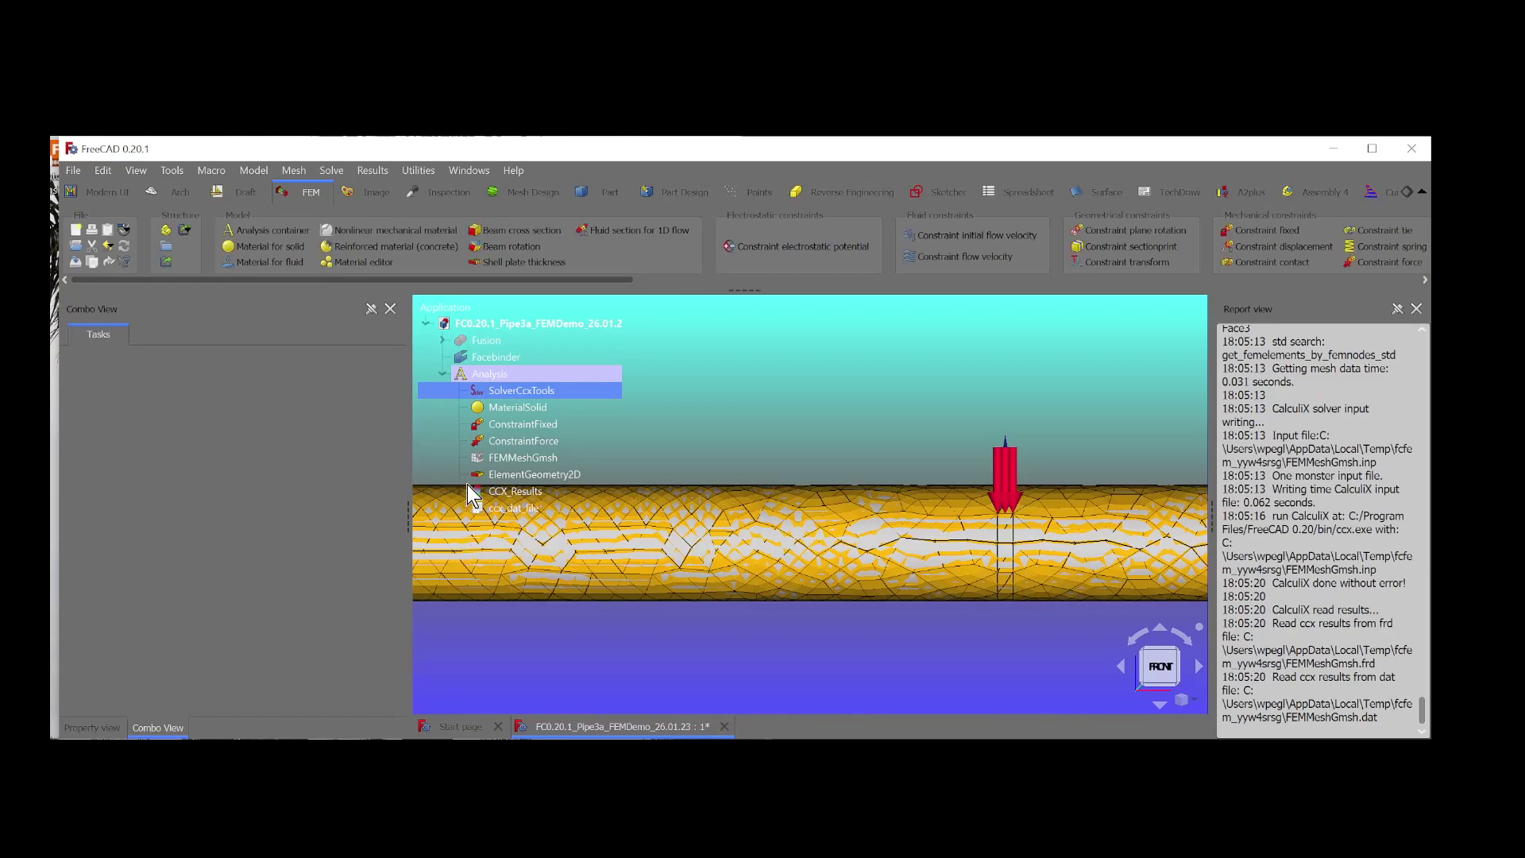
{"action": "double_click", "coordinate": [509, 492]}
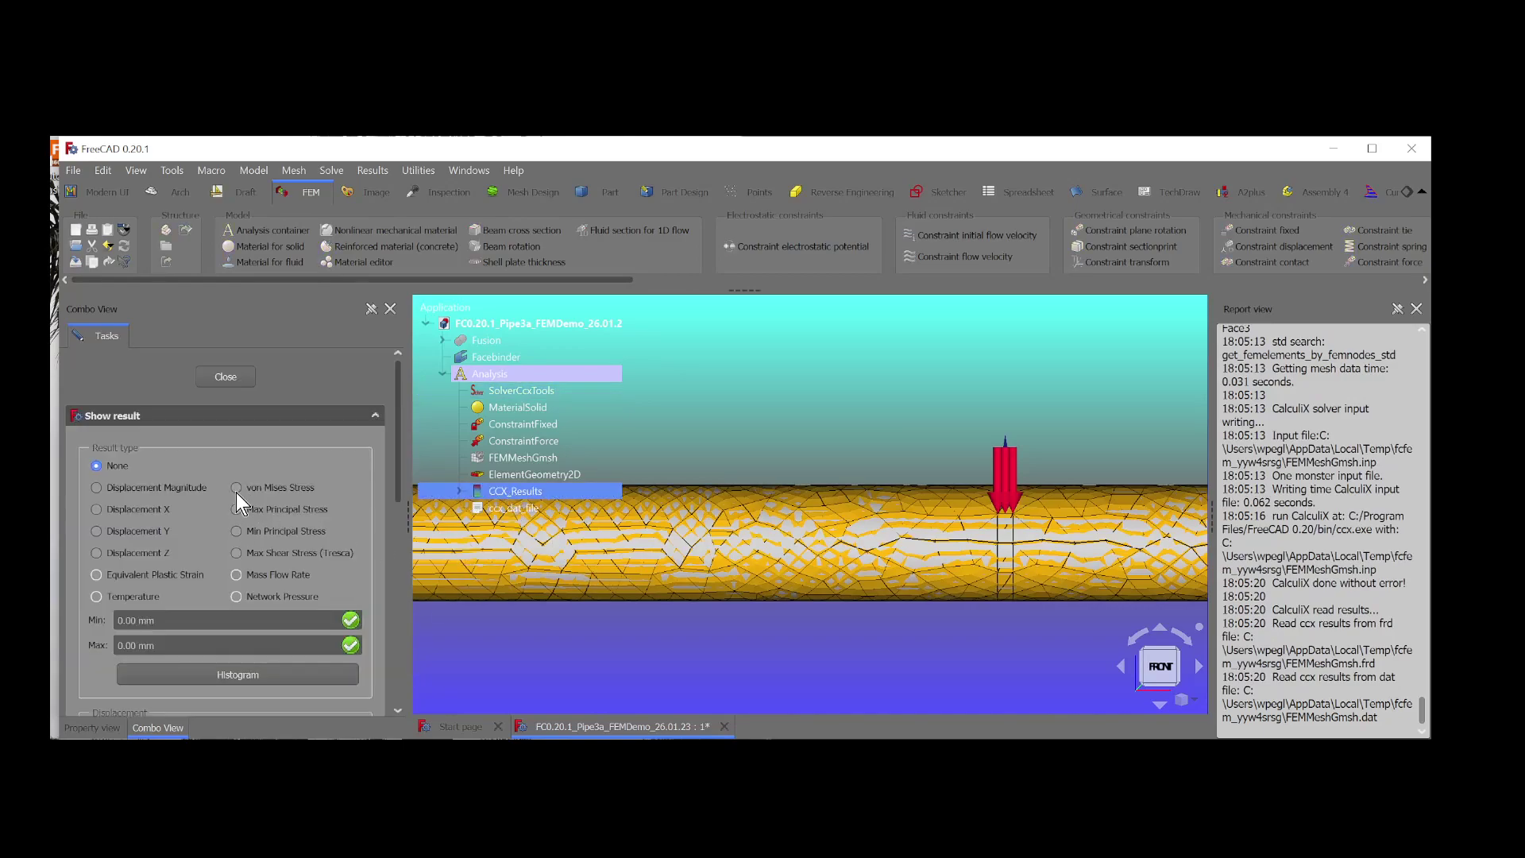
Compare von Mises, Y displacement, max principal and Tresca maps, ending on Displacement Magnitude (0.00–0.64 mm).
{"action": "left_click", "coordinate": [236, 488]}
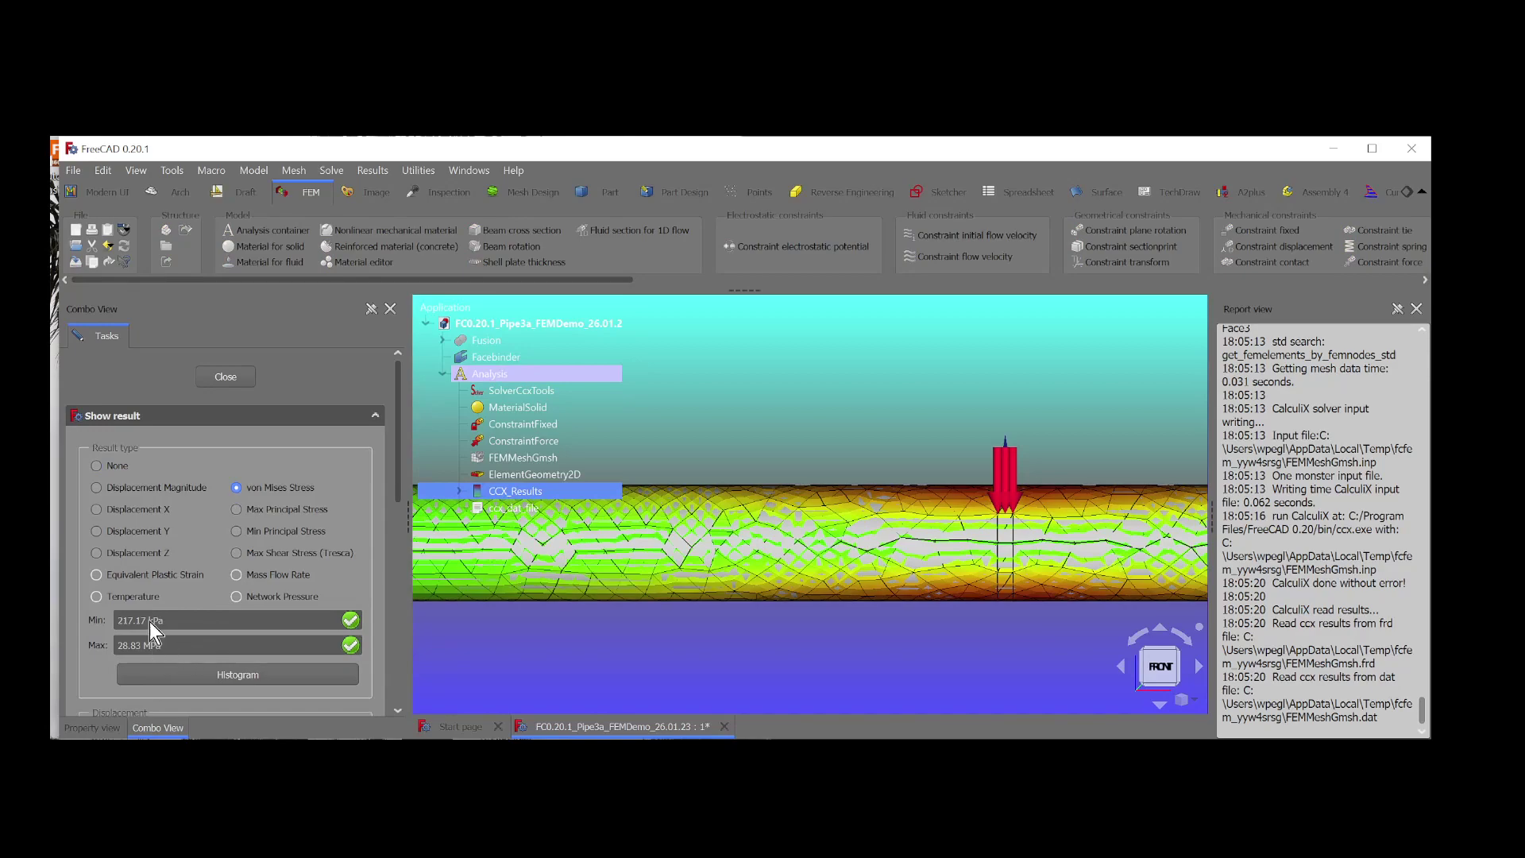
{"action": "left_click", "coordinate": [99, 532]}
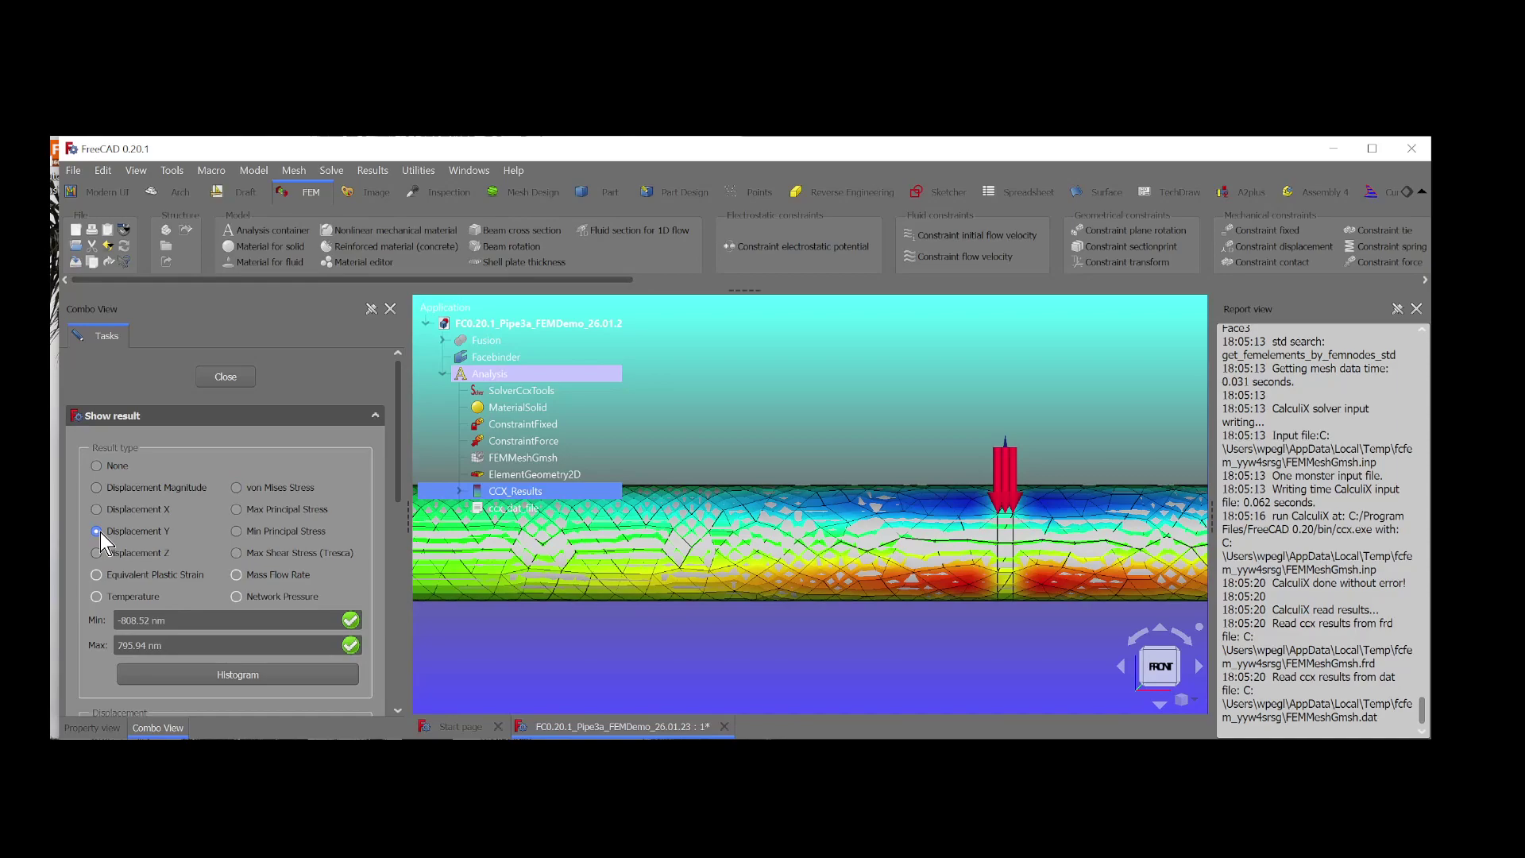
{"action": "left_click", "coordinate": [239, 508]}
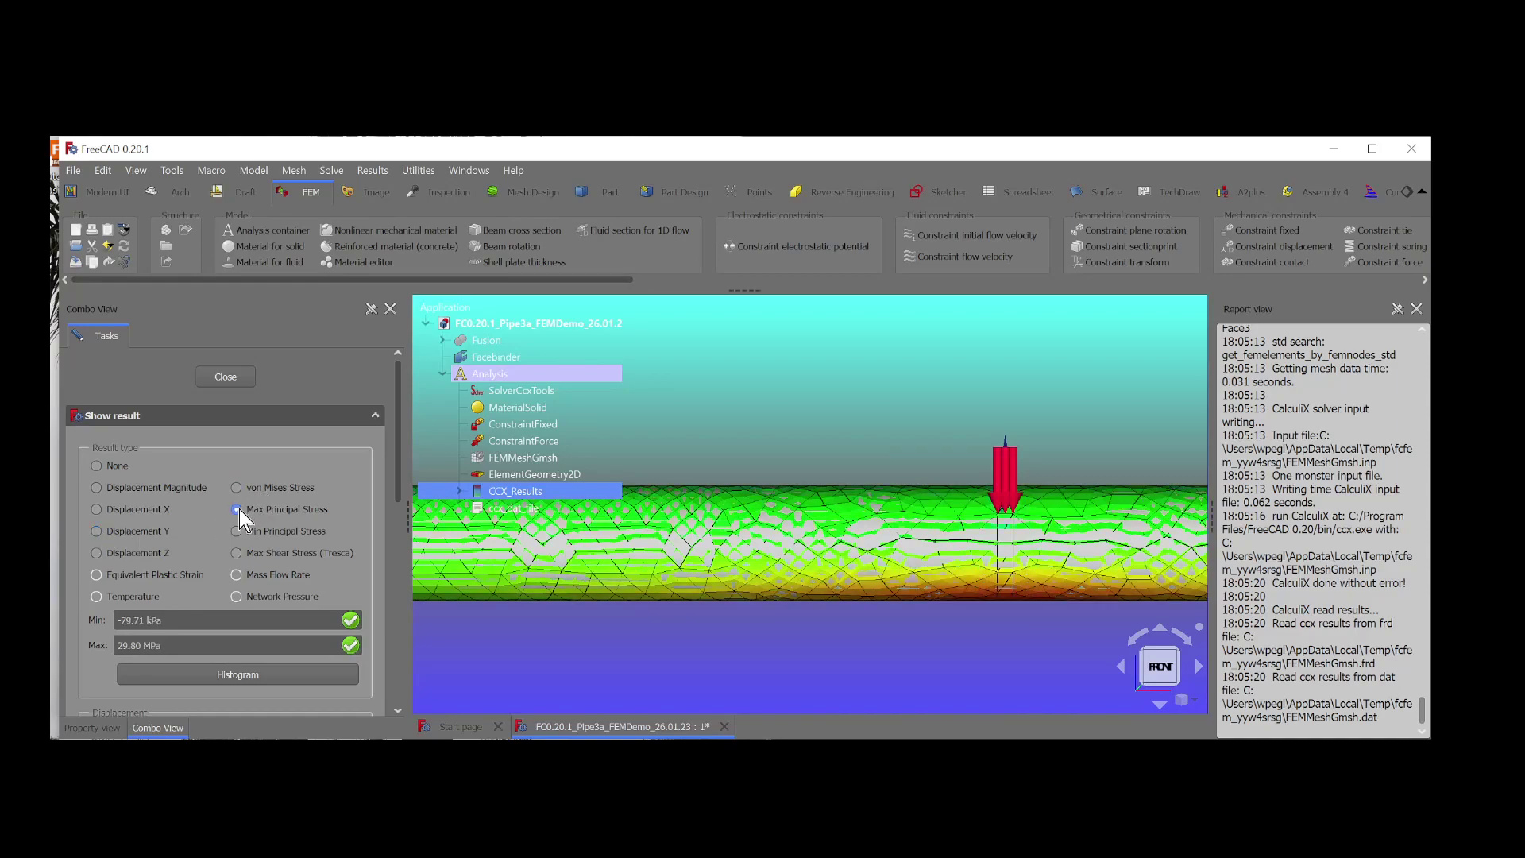
{"action": "left_click", "coordinate": [236, 553]}
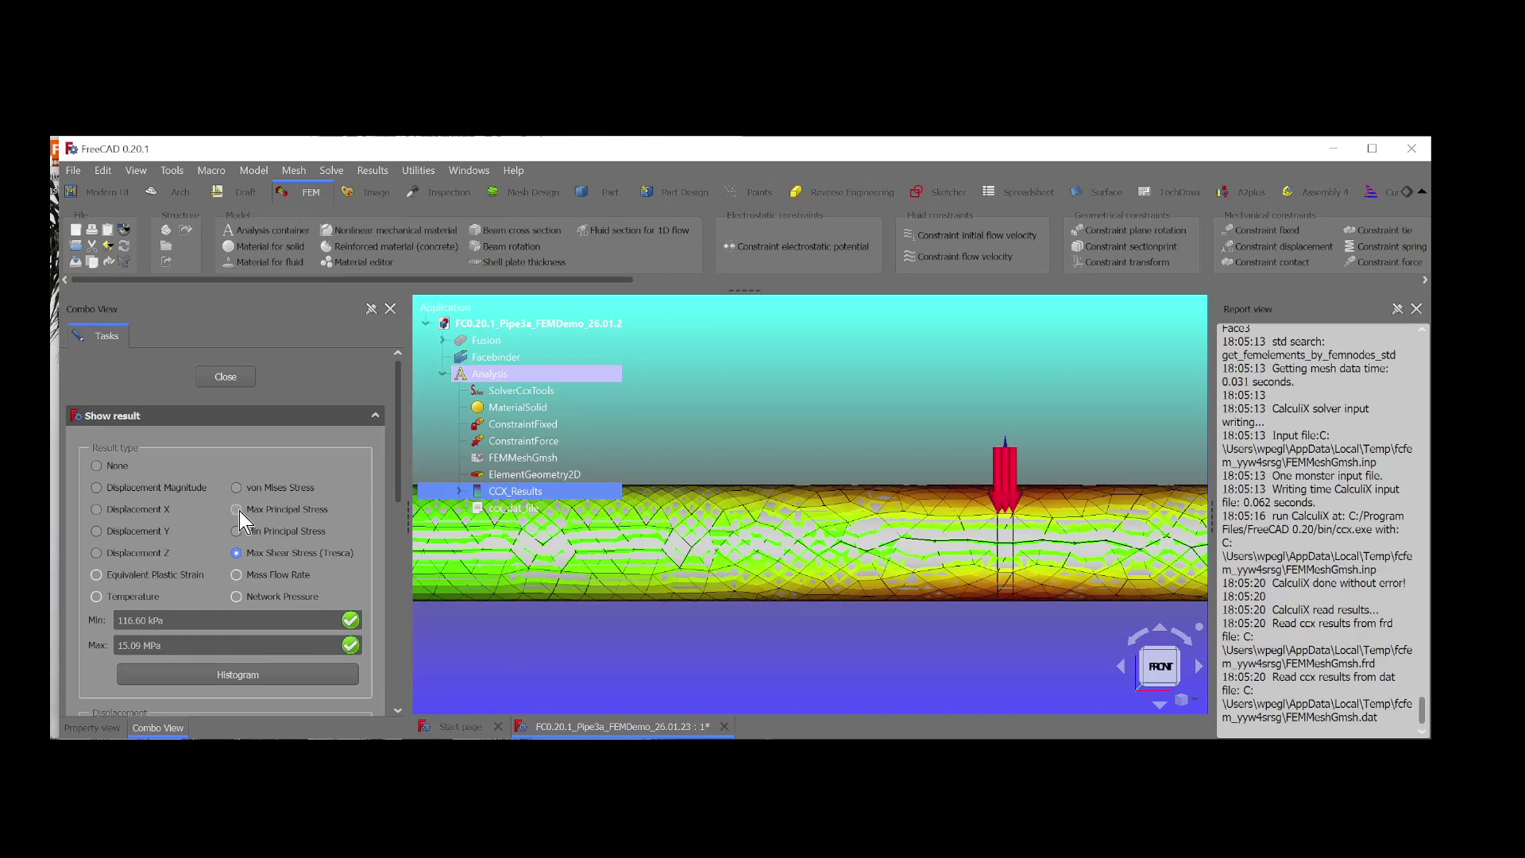
{"action": "left_click", "coordinate": [236, 488]}
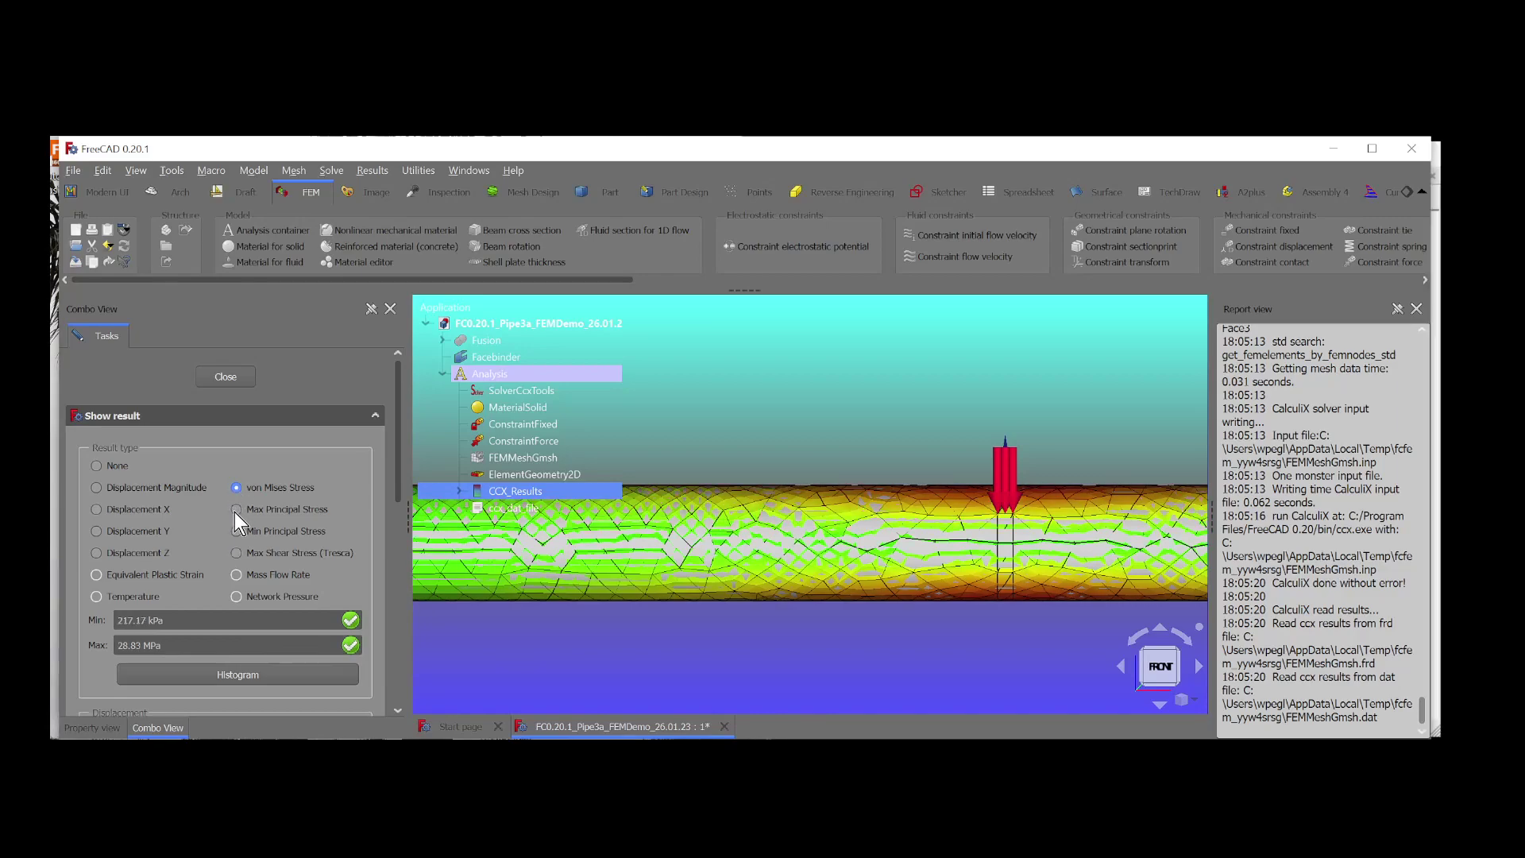
{"action": "left_click", "coordinate": [236, 510]}
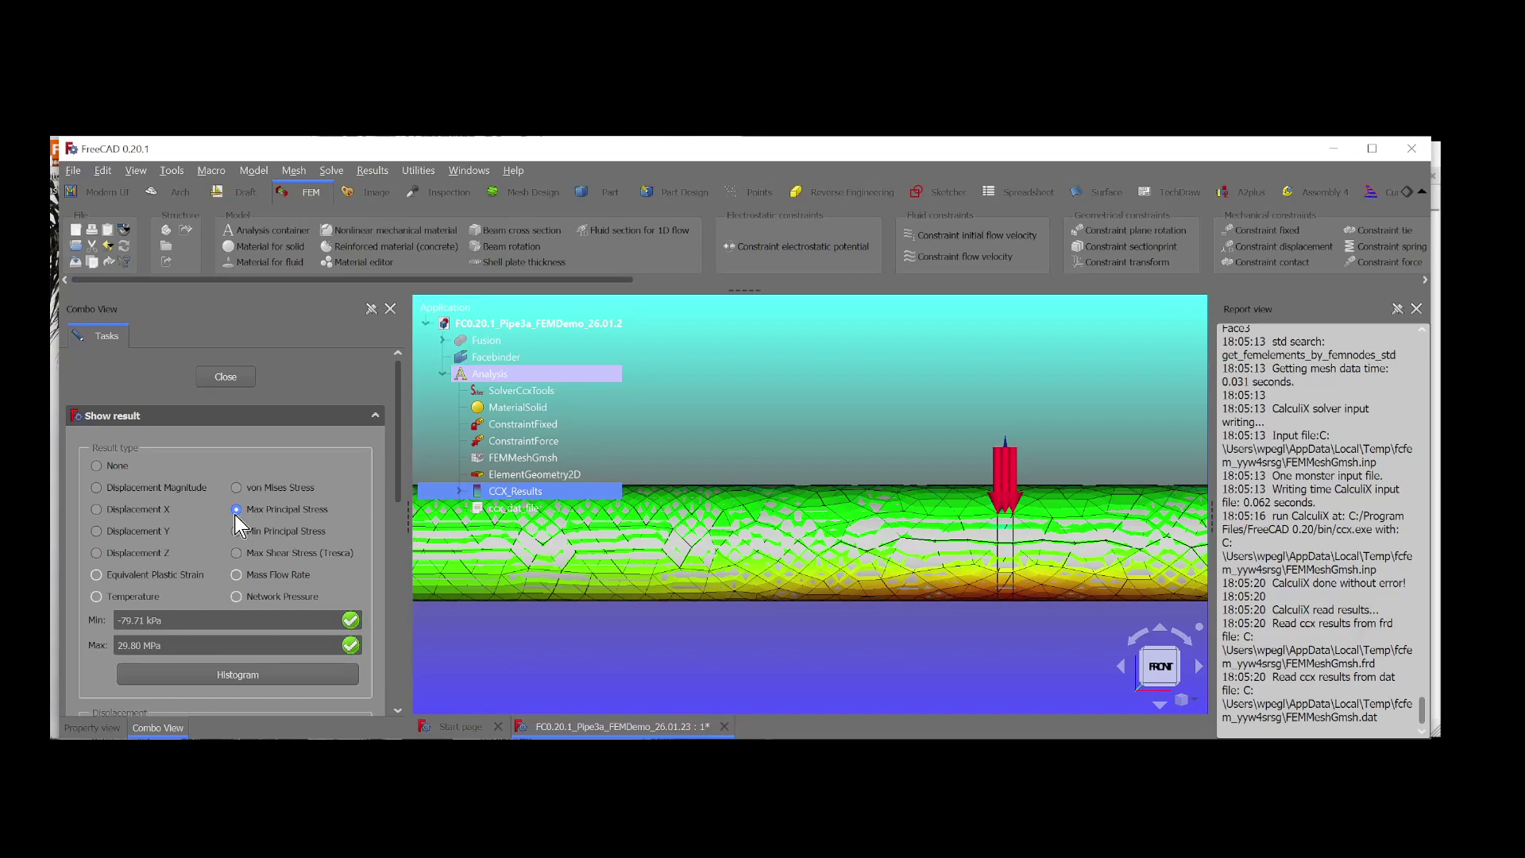
{"action": "left_click", "coordinate": [236, 553]}
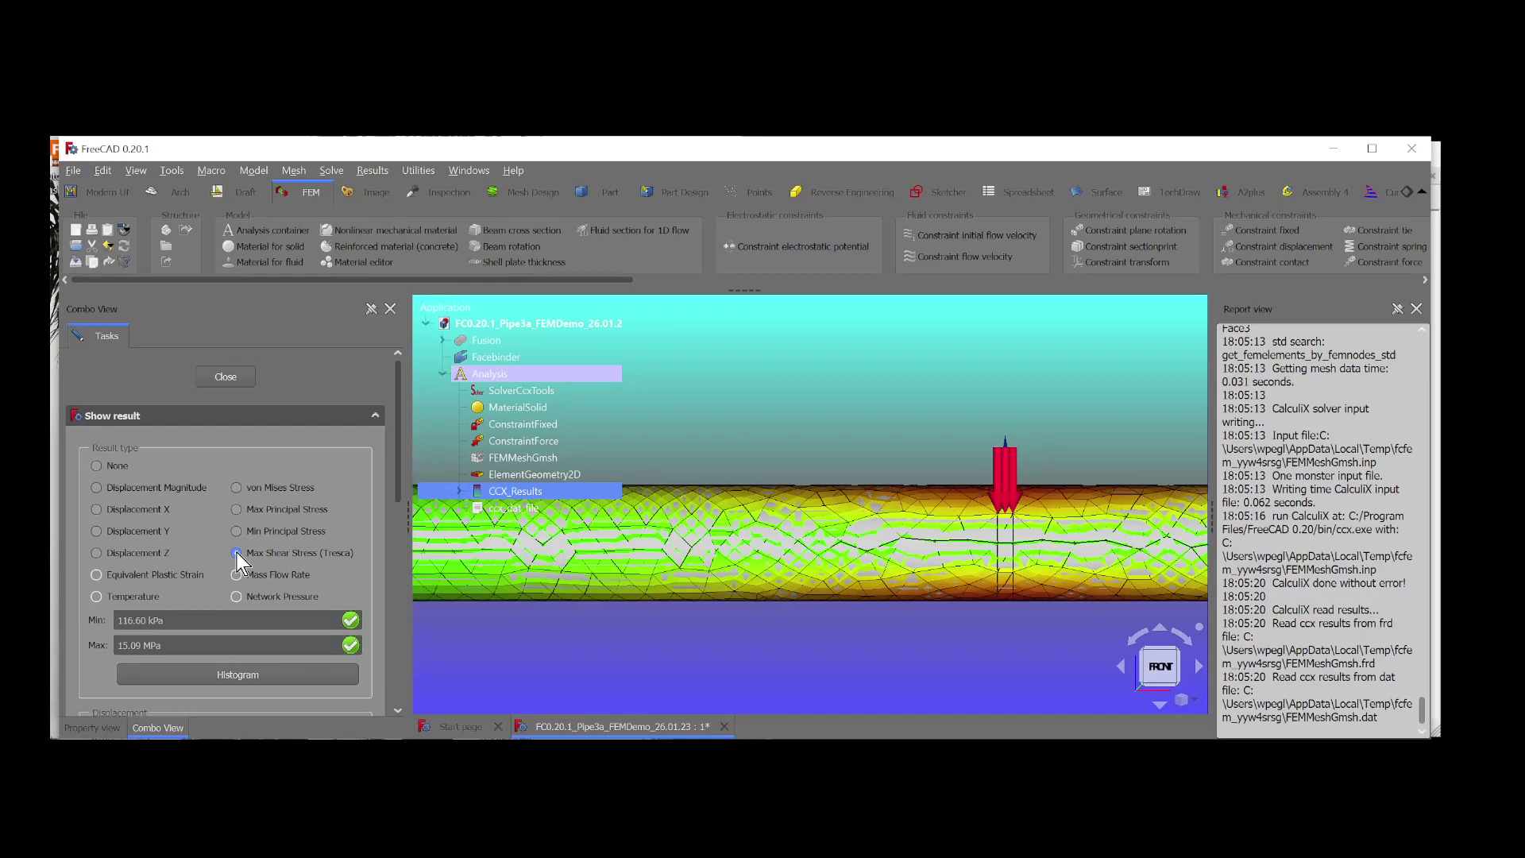
{"action": "left_click", "coordinate": [236, 554]}
{"action": "left_click", "coordinate": [97, 488]}
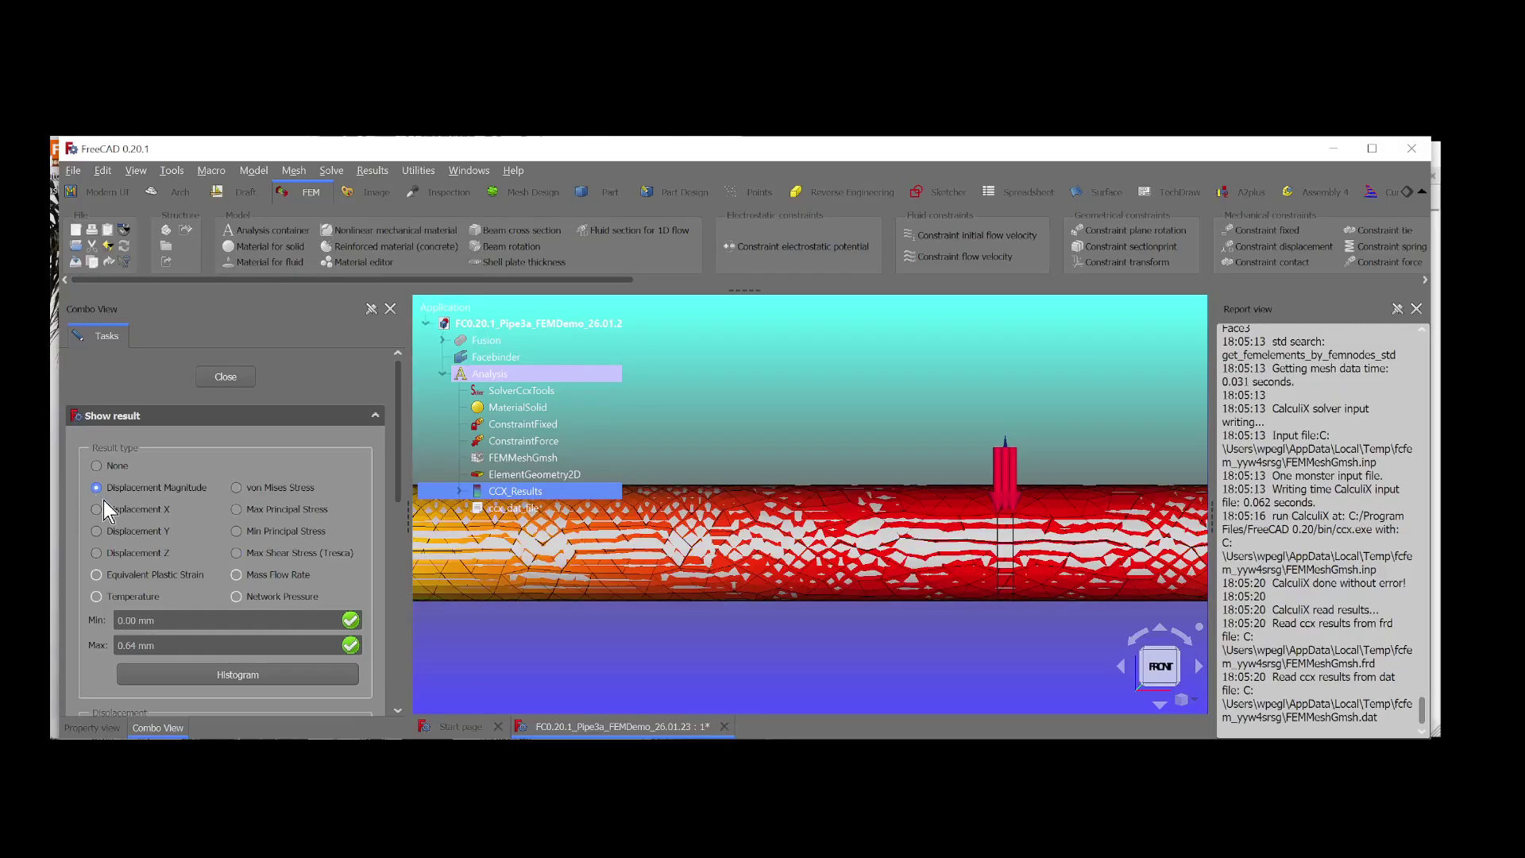
Turn on displacement display and raise the deformation factor to show the pipe sagging.
{"action": "scroll", "coordinate": [399, 500], "scroll_direction": "down", "scroll_amount": 4}
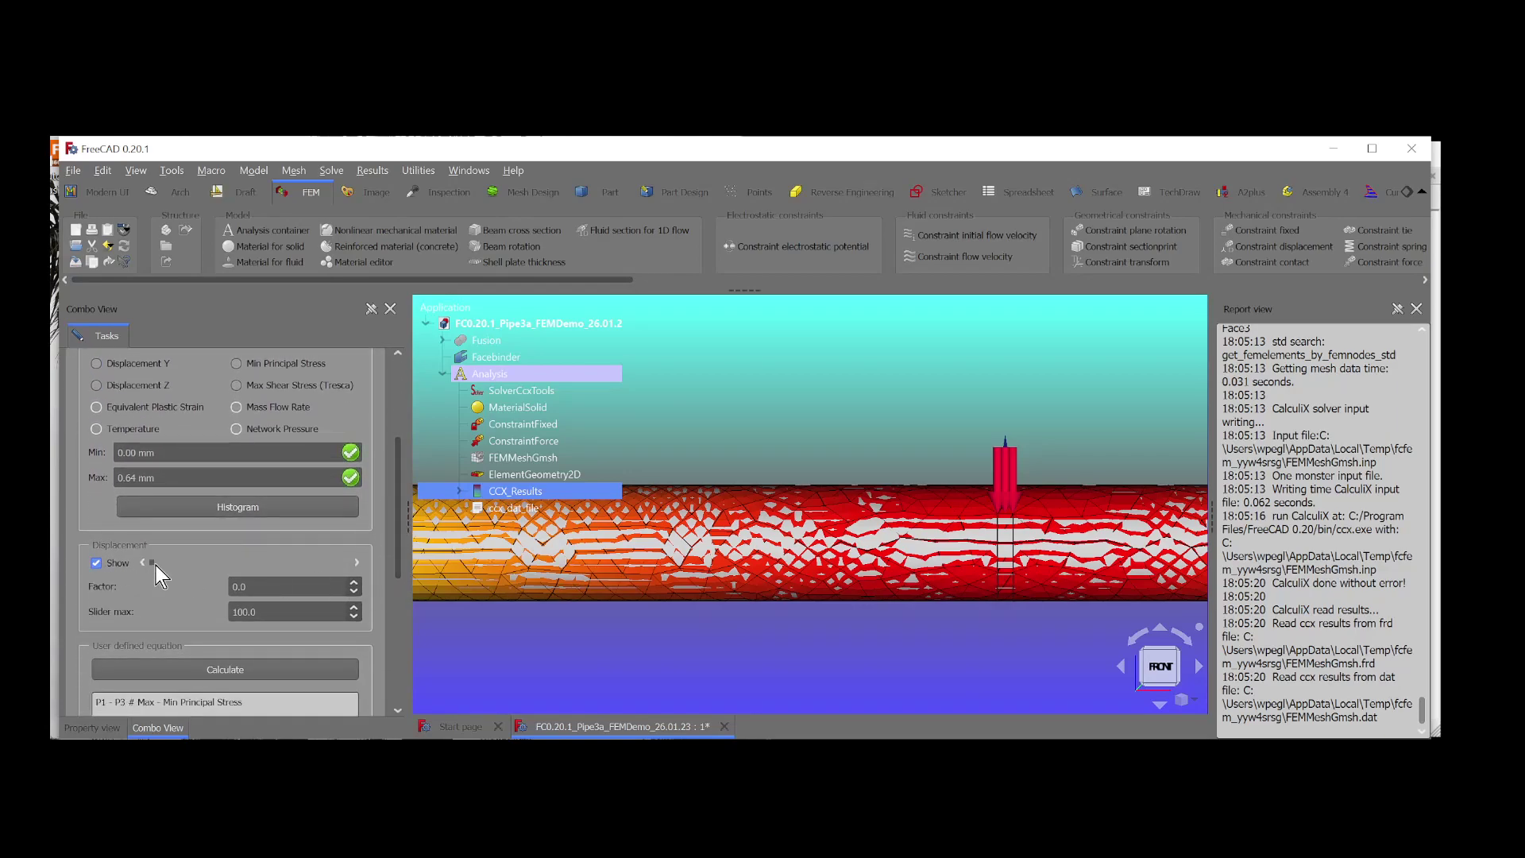
{"action": "mouse_move", "coordinate": [157, 566]}
{"action": "left_mouse_down"}
{"action": "mouse_move", "coordinate": [319, 578]}
{"action": "mouse_move", "coordinate": [137, 569]}
{"action": "left_mouse_up"}
{"action": "left_click_drag", "start_coordinate": [399, 559], "coordinate": [399, 450]}
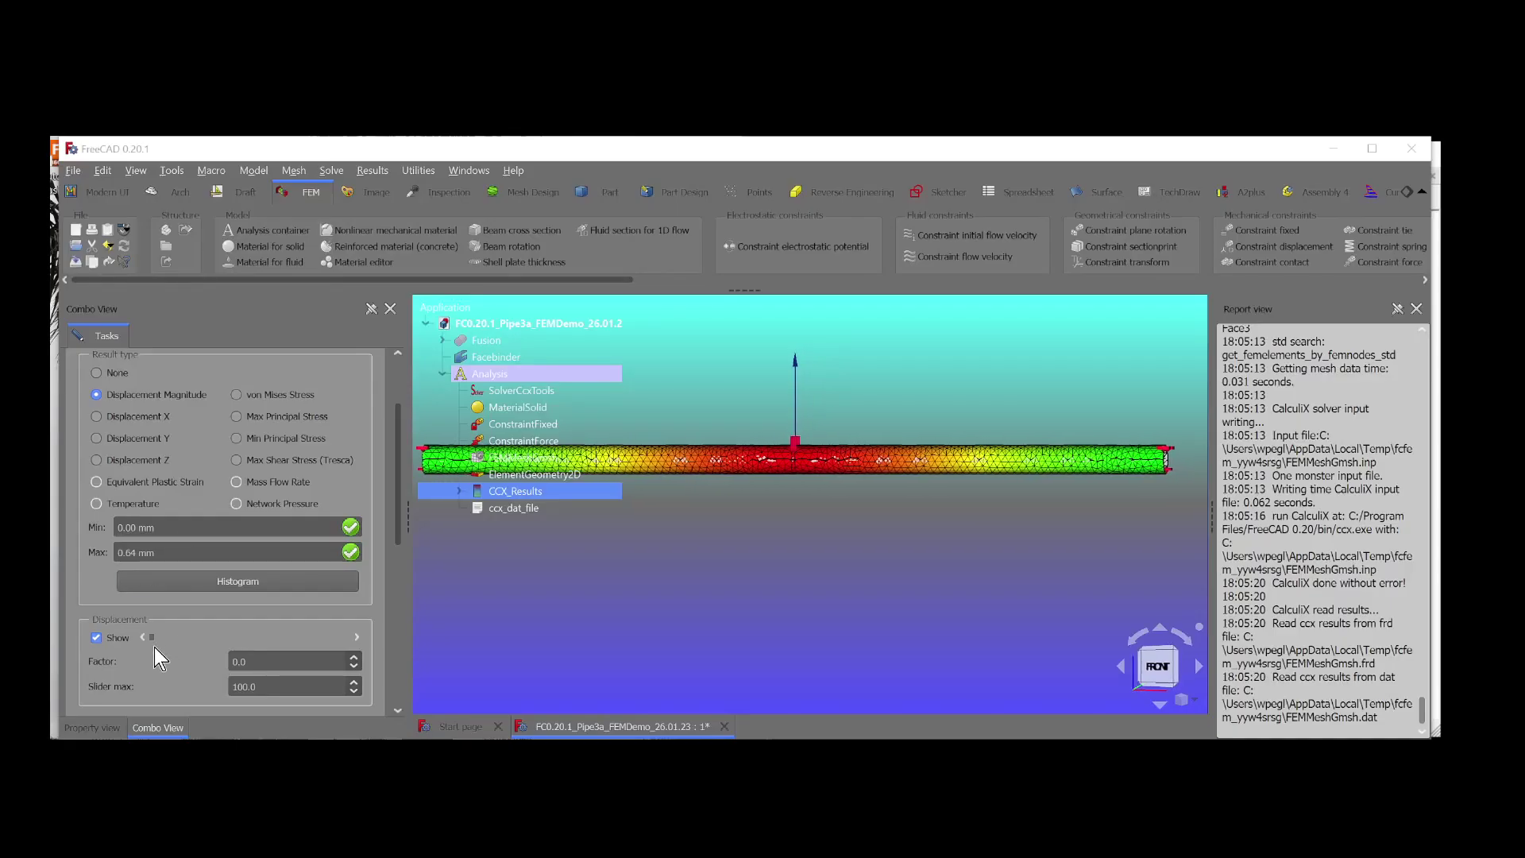
Fit and recentre the pipe, trying several deformation factors to inspect its bending.
{"action": "left_click_drag", "start_coordinate": [150, 638], "coordinate": [111, 620]}
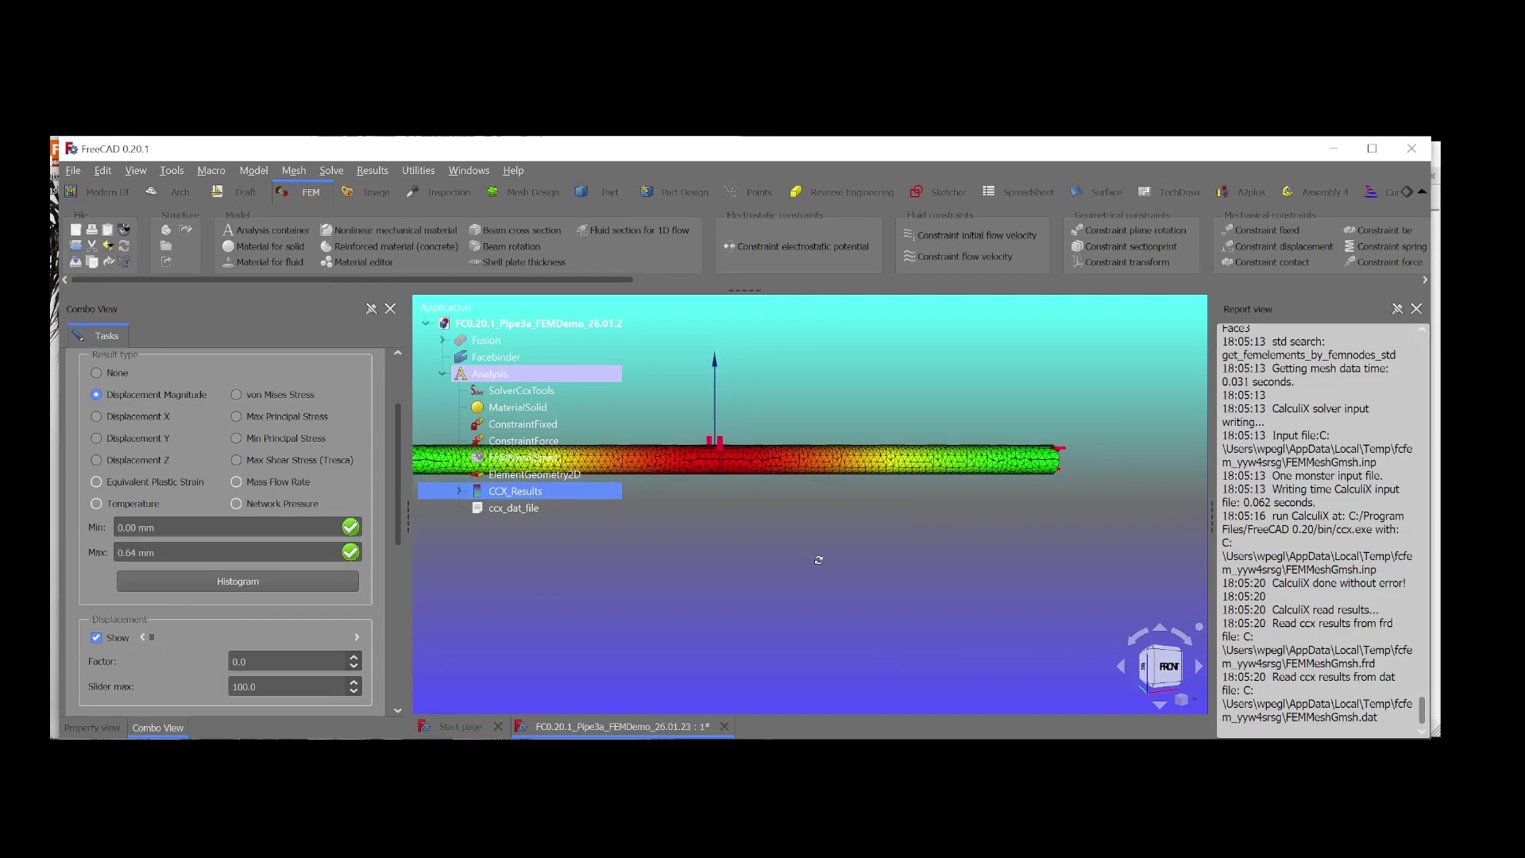
{"action": "right_click", "coordinate": [874, 532]}
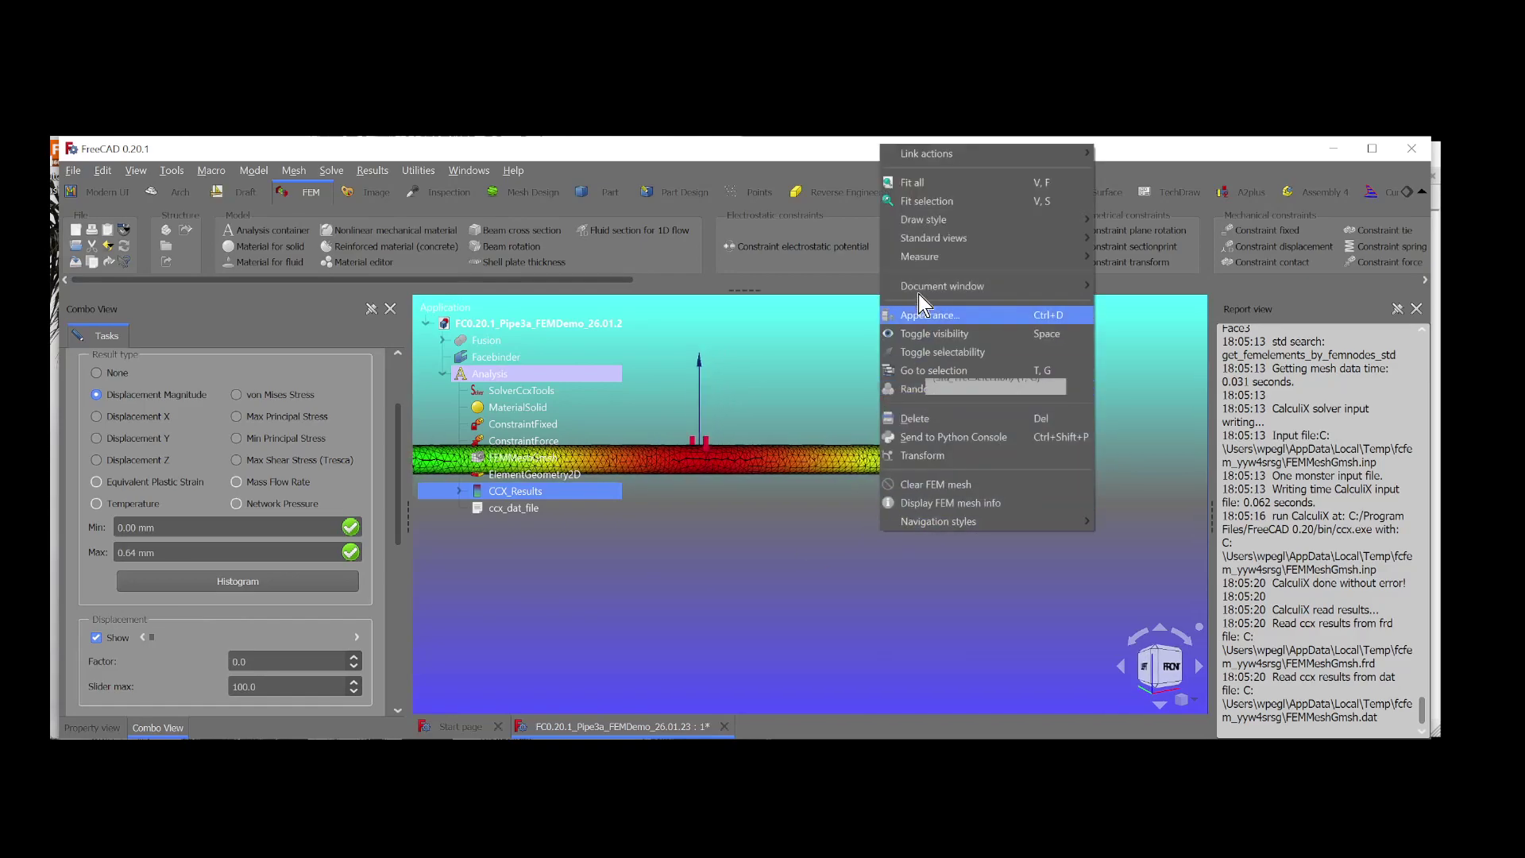
{"action": "left_click", "coordinate": [918, 189]}
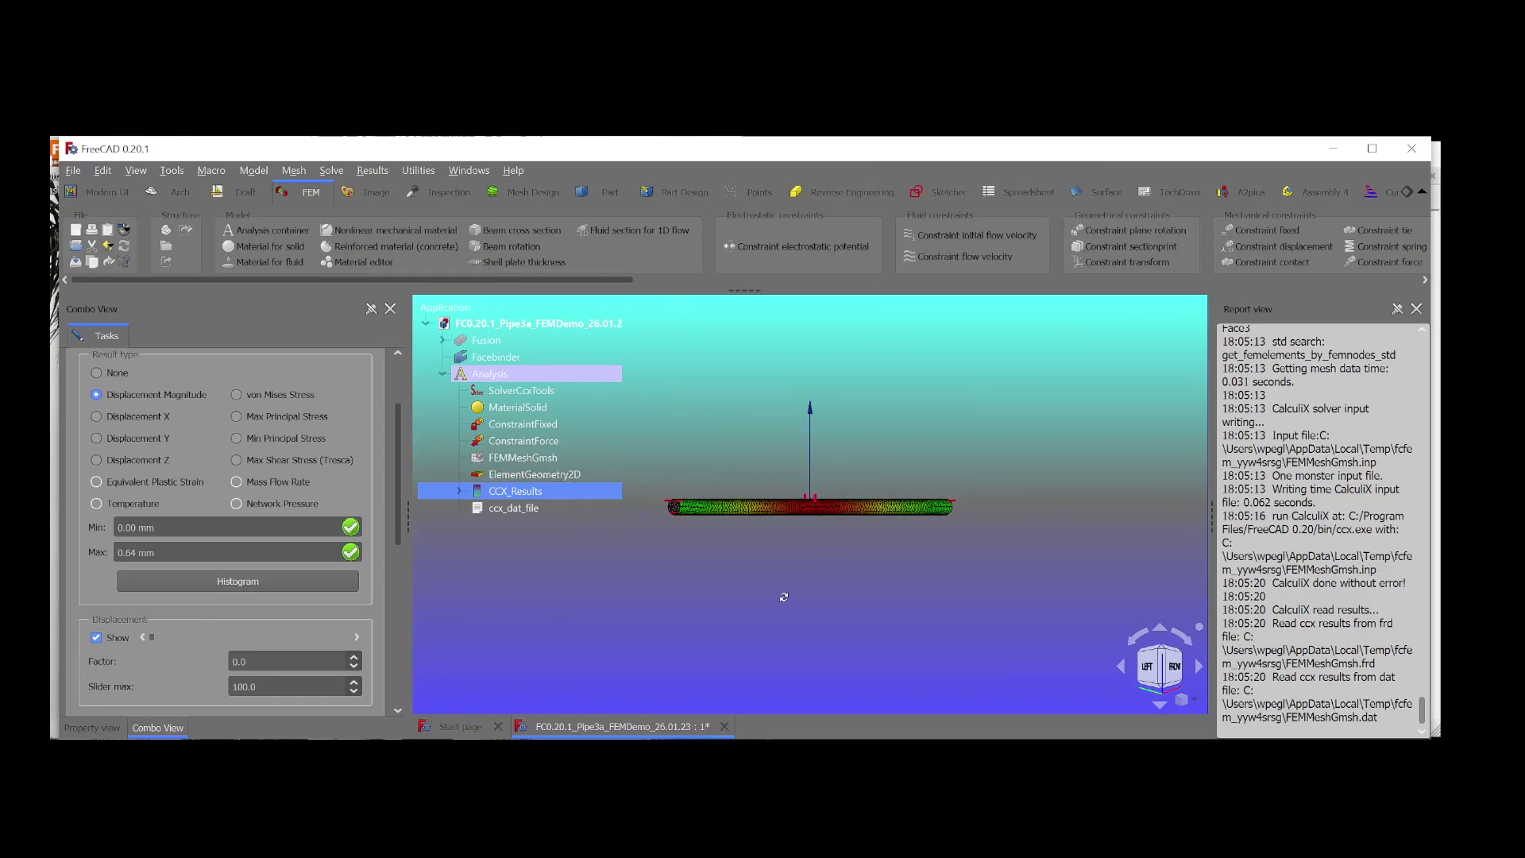
{"action": "middle_click_drag", "start_coordinate": [790, 604], "coordinate": [862, 579]}
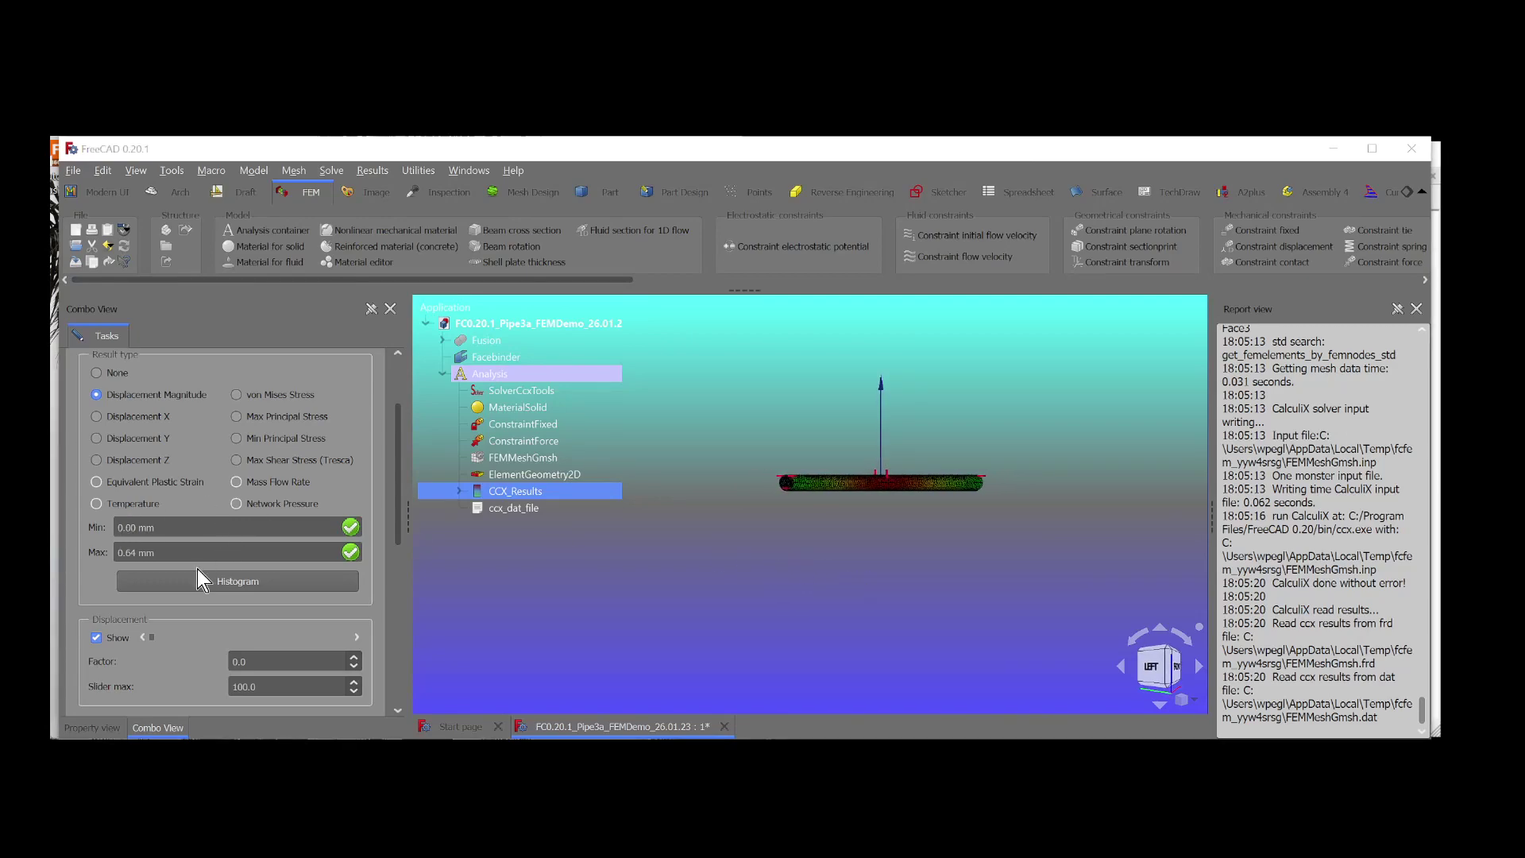
{"action": "left_click_drag", "start_coordinate": [151, 638], "coordinate": [85, 676]}
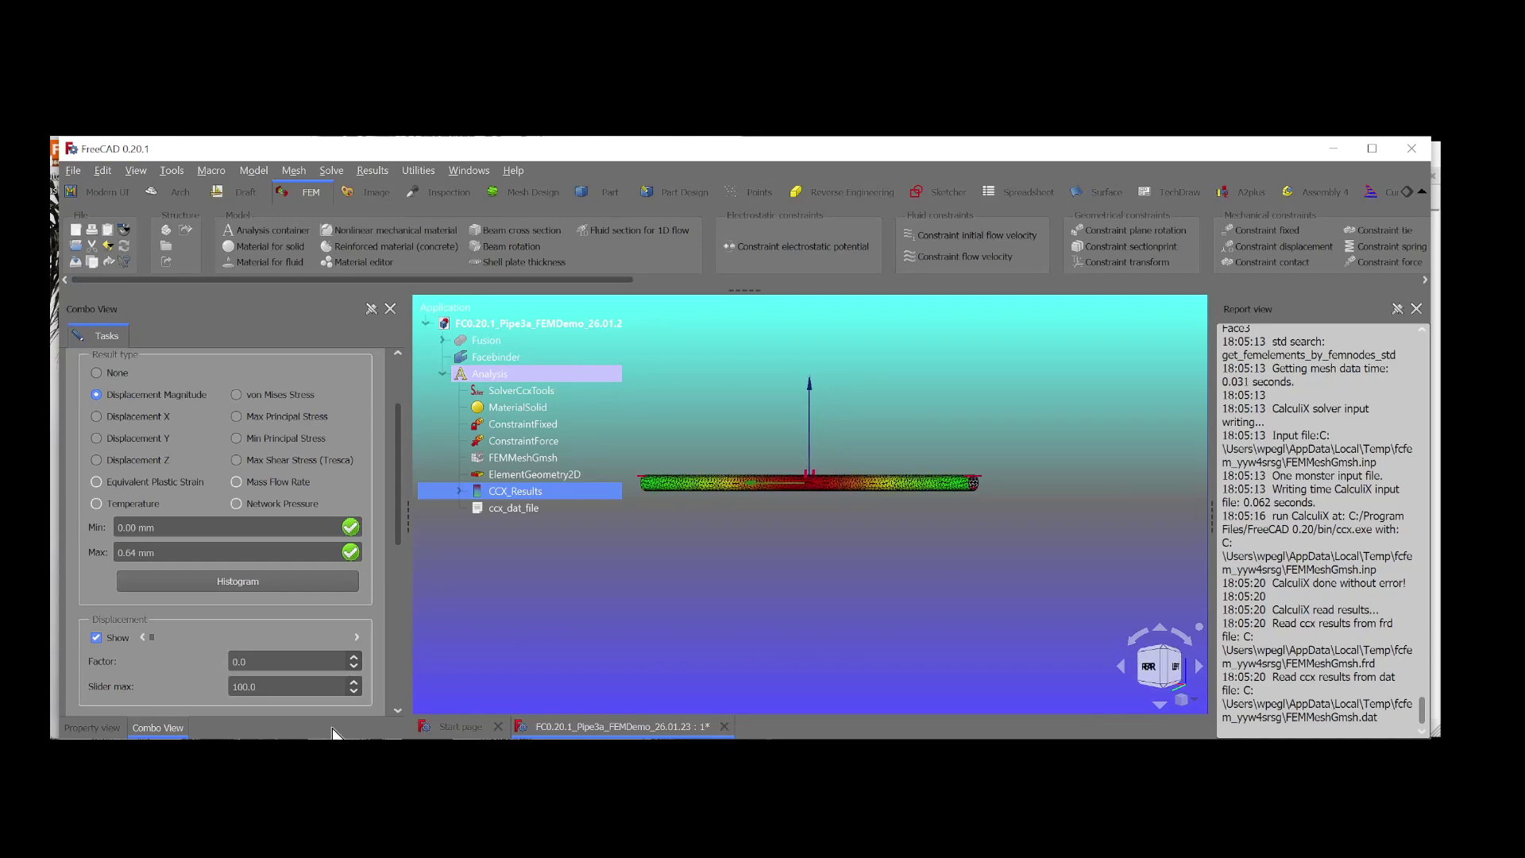
{"action": "left_click_drag", "start_coordinate": [153, 637], "coordinate": [132, 667]}
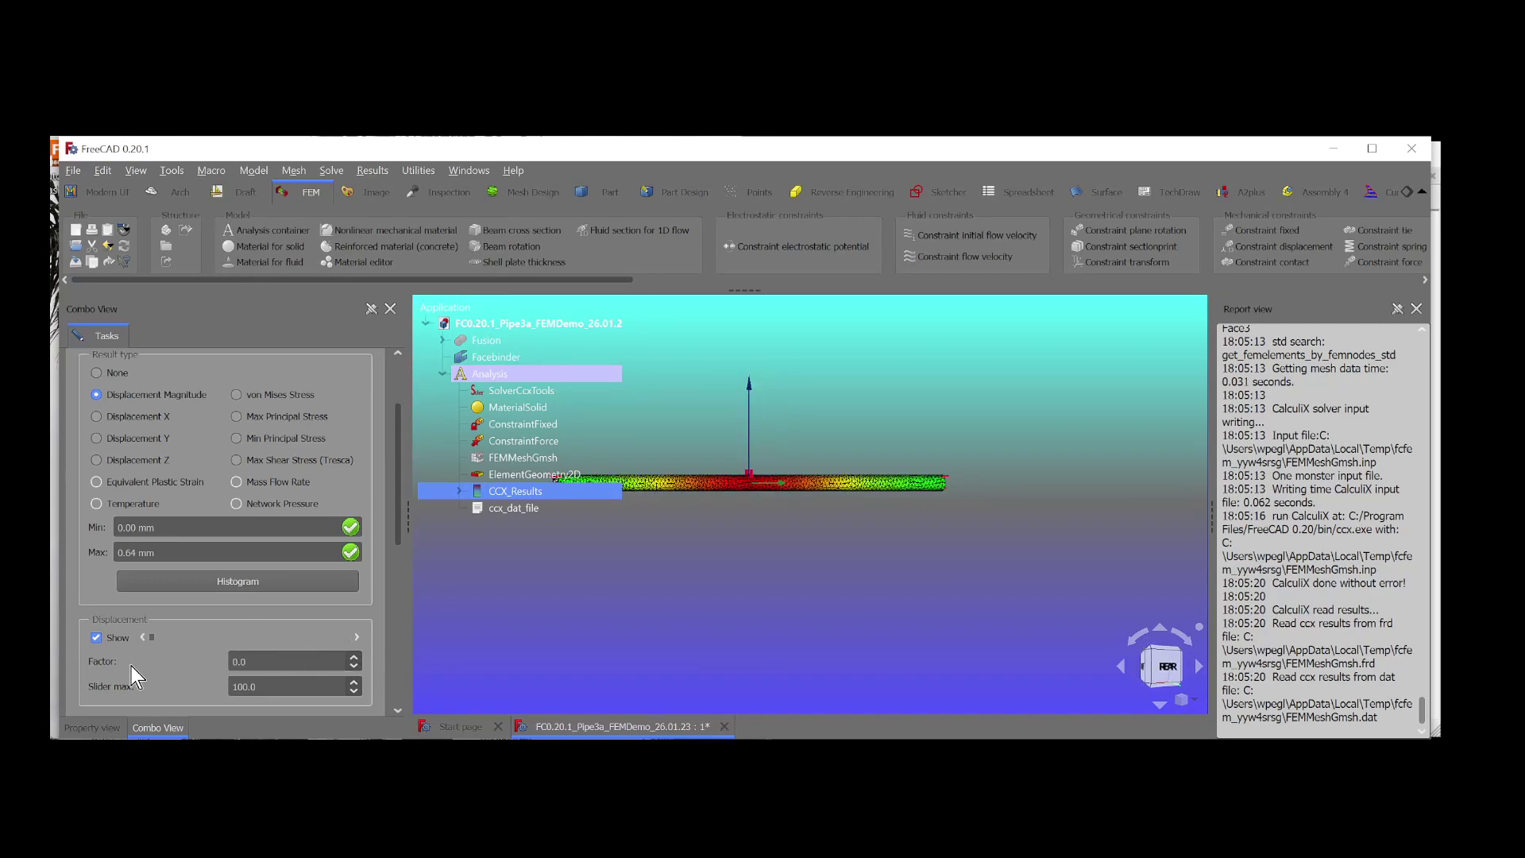